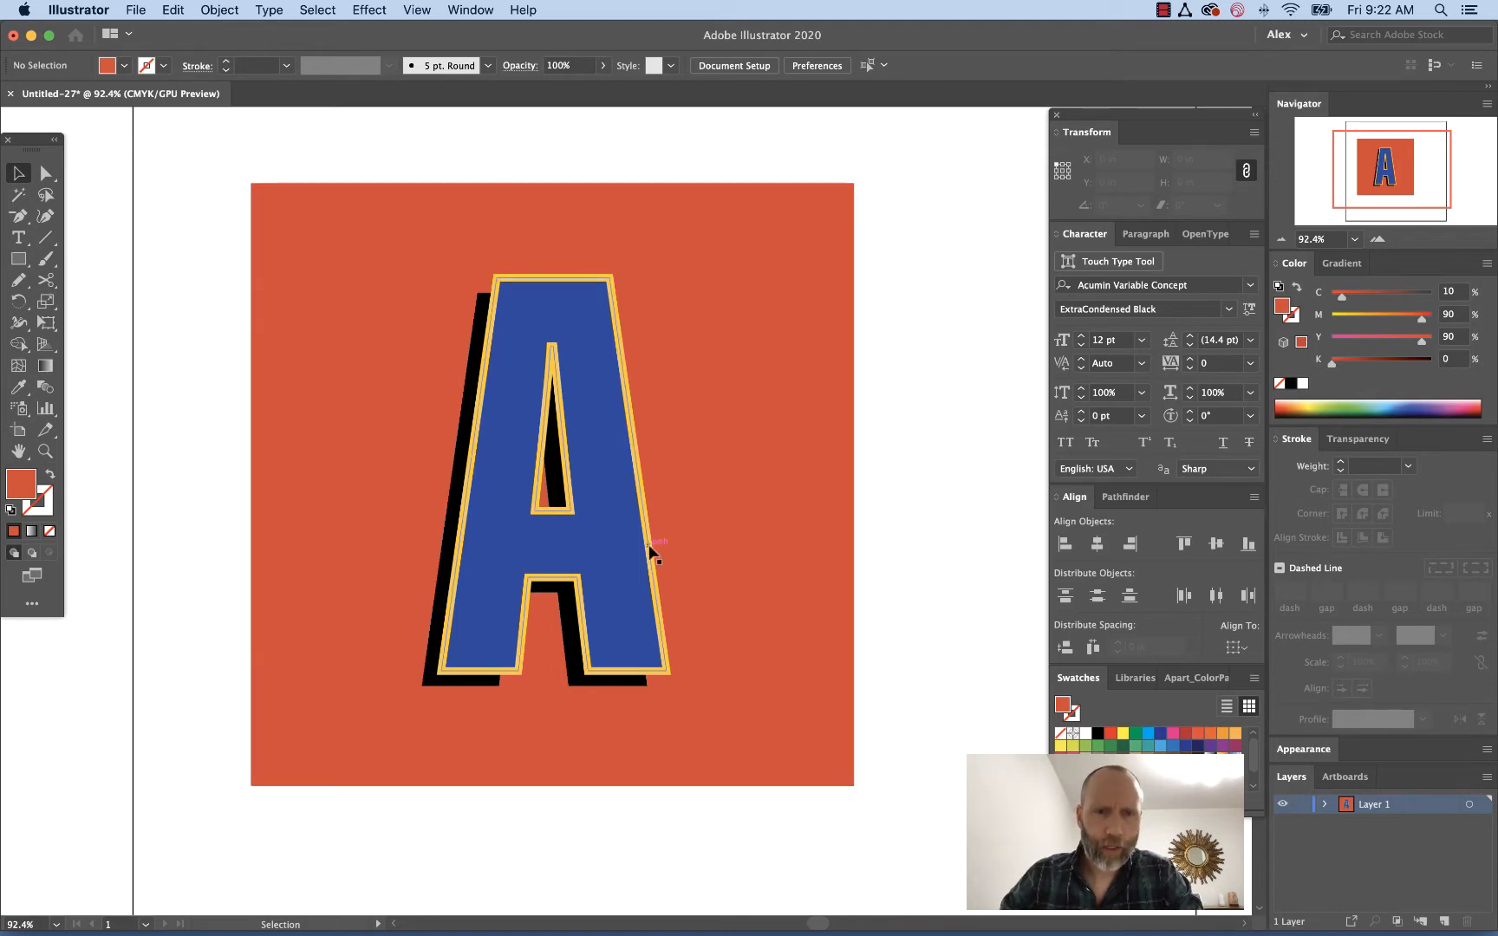
Pull the yellow outline and blue letter apart to show the separate pieces, then undo both moves
drag(648, 546, 831, 536)
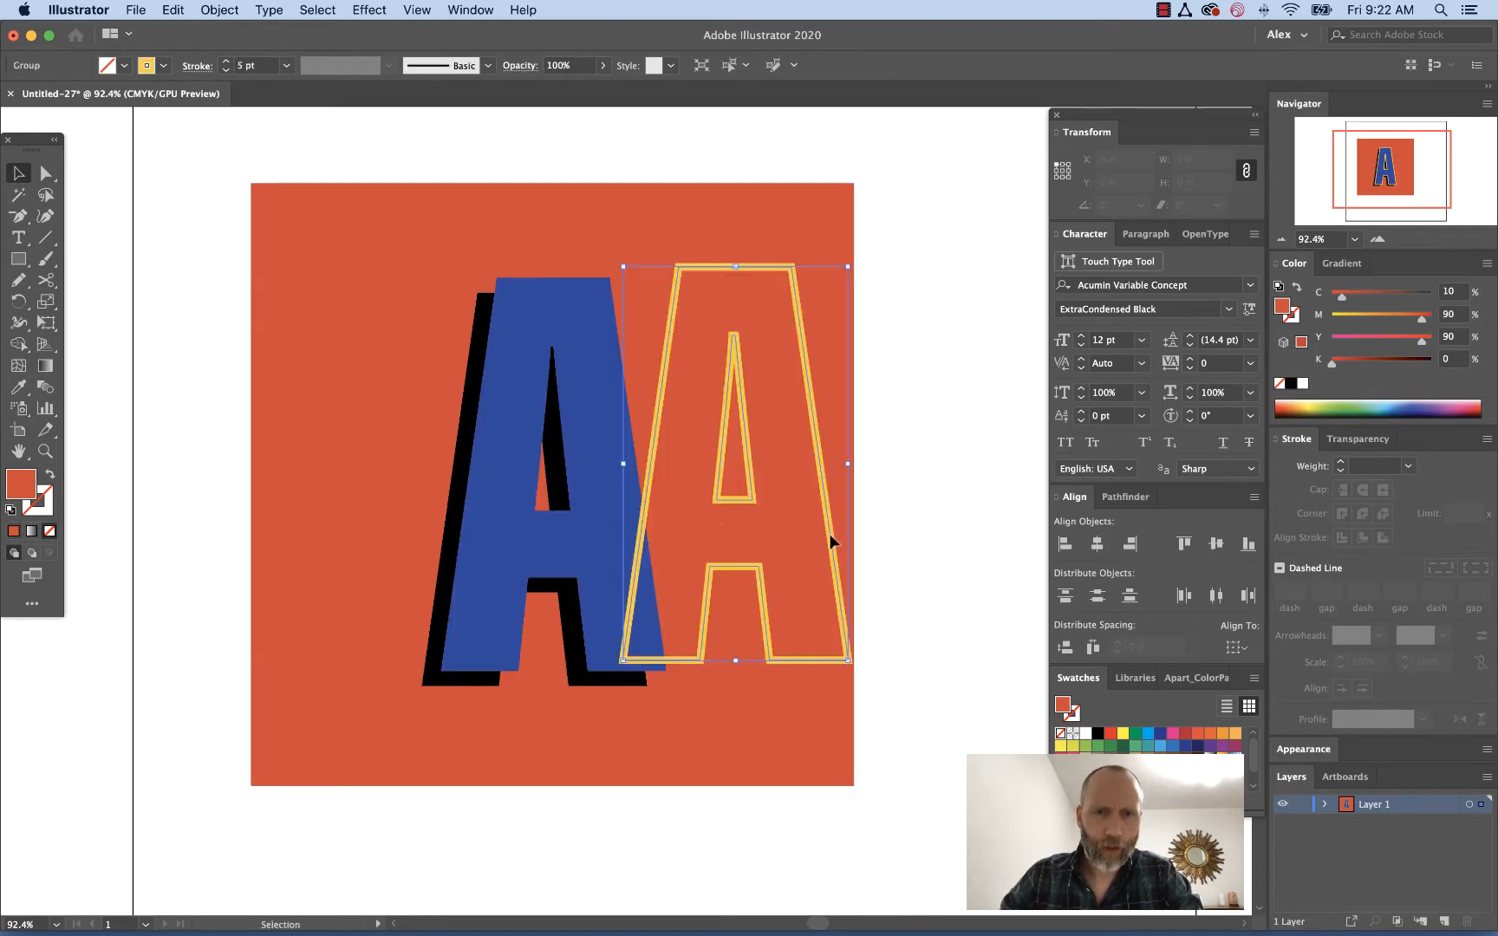
drag(513, 525, 338, 487)
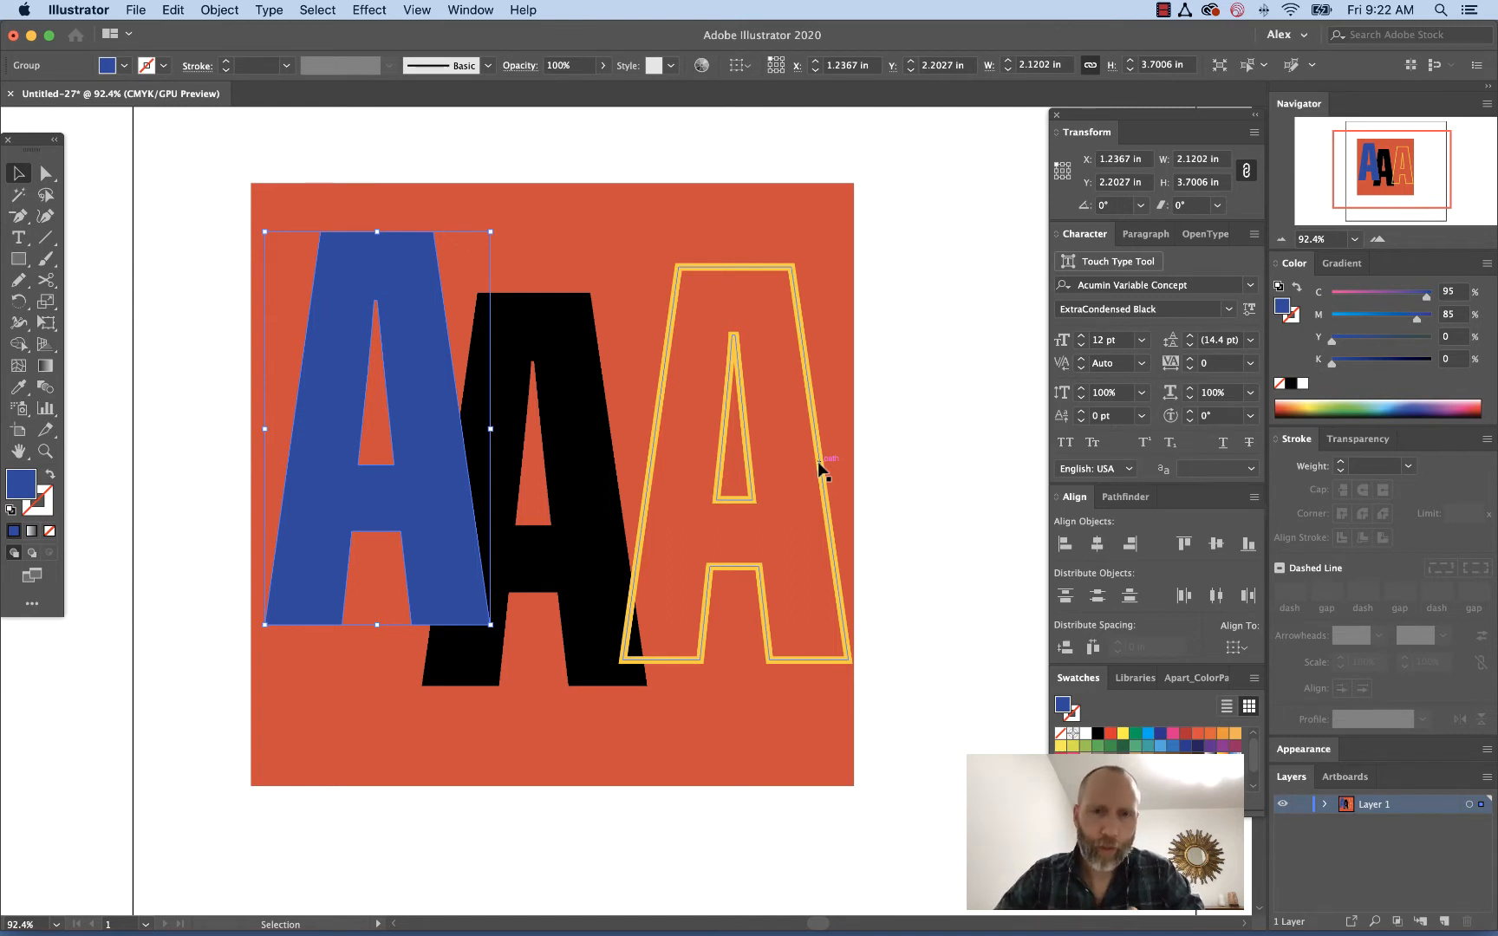
key(super+z)
key(super+z)
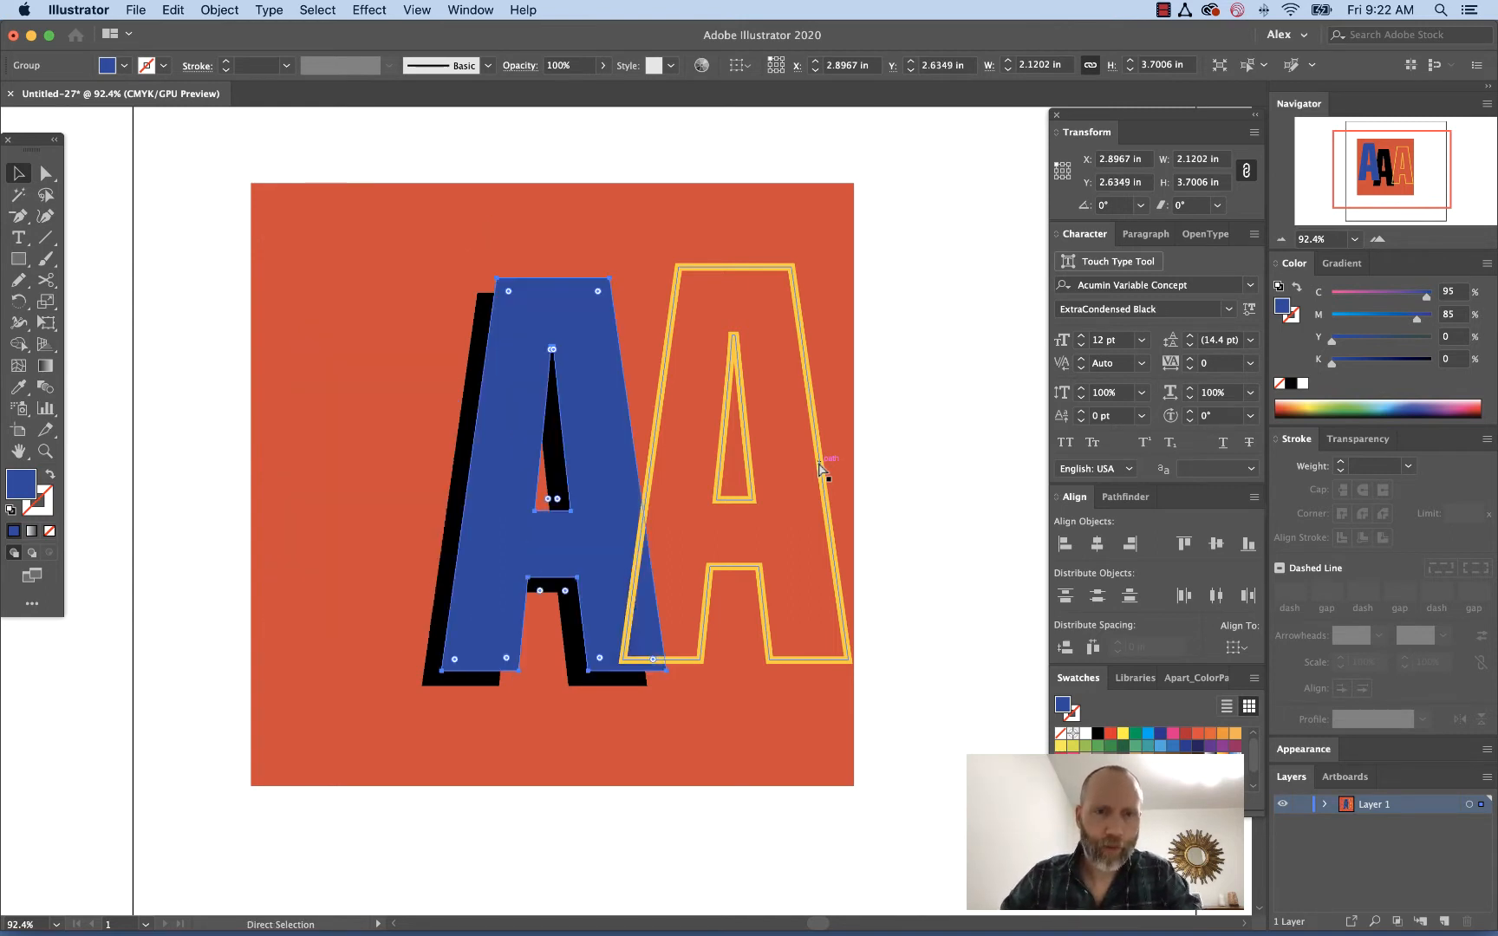
click(893, 469)
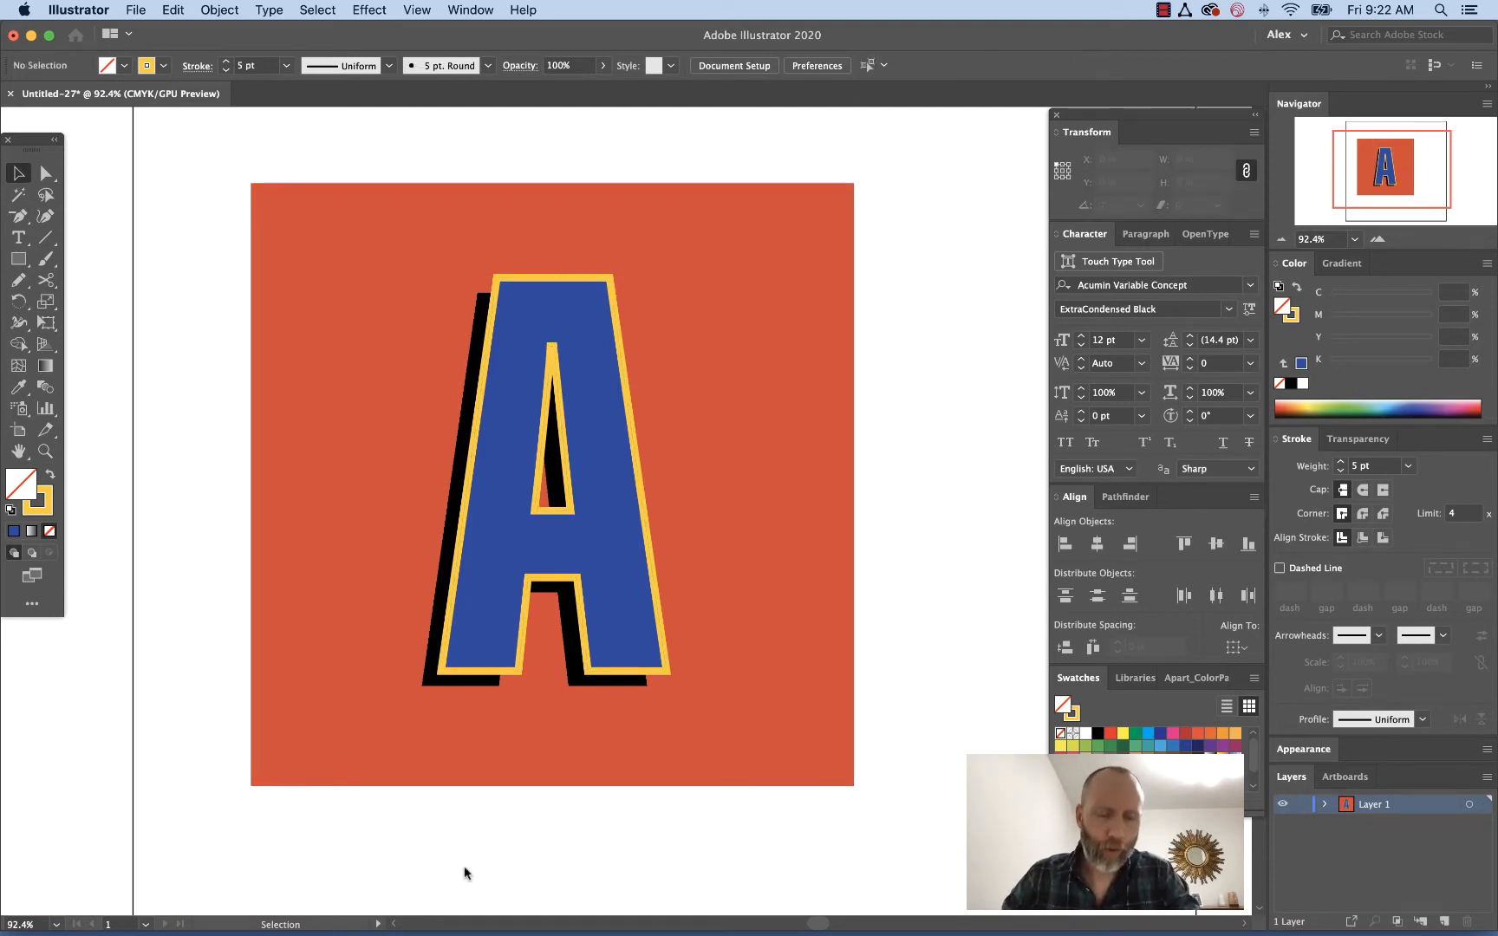
Switch to Photoshop and change the screen mode to show the layered A document
click(303, 926)
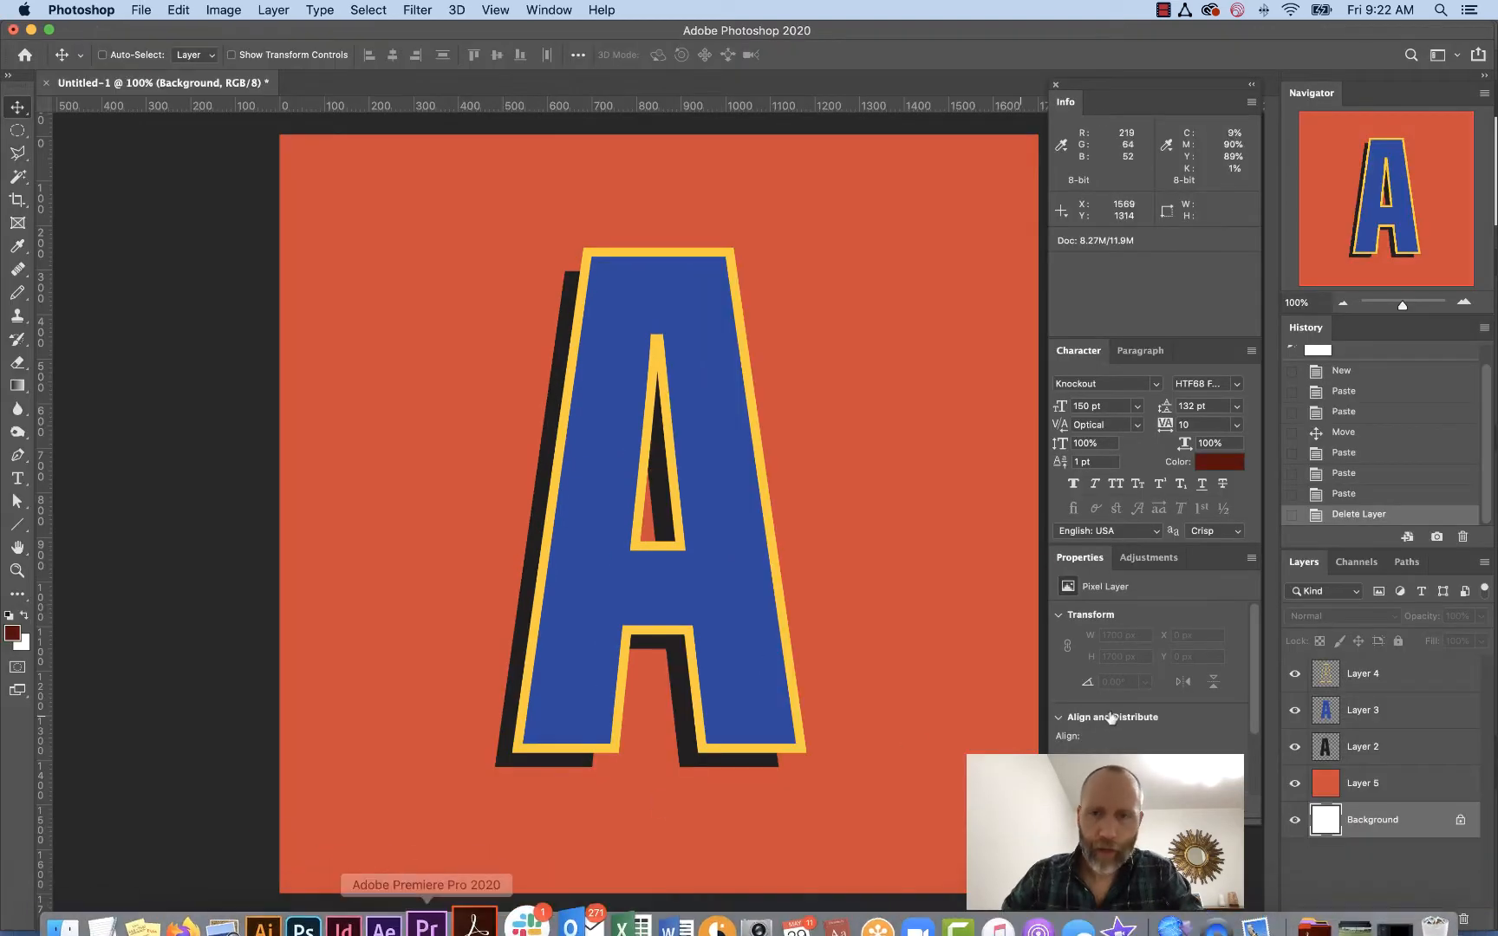
key(space)
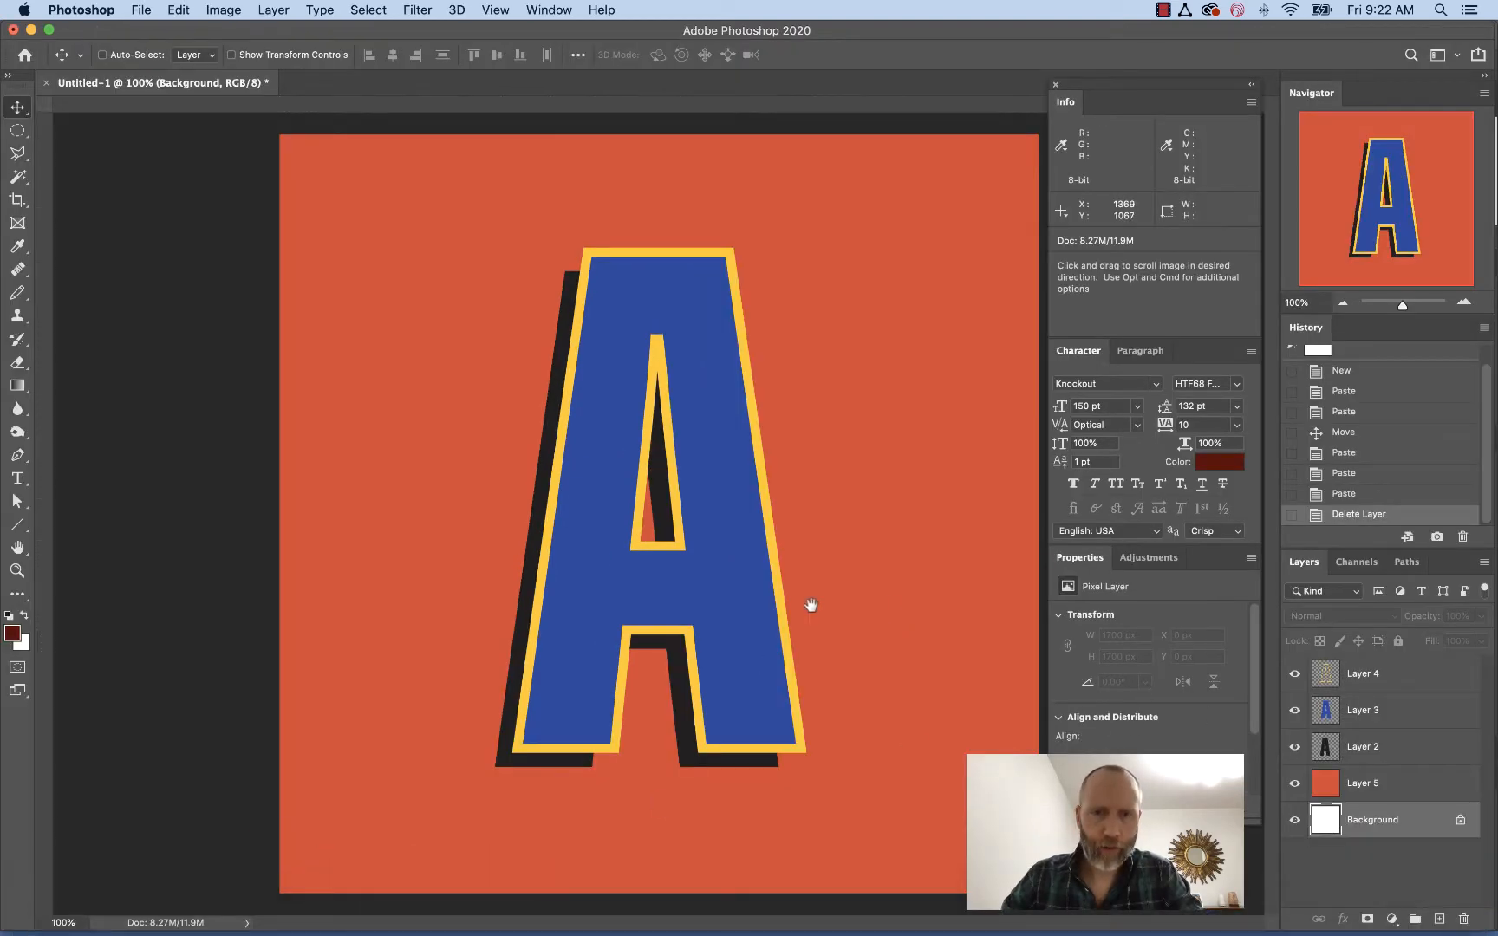
key(f)
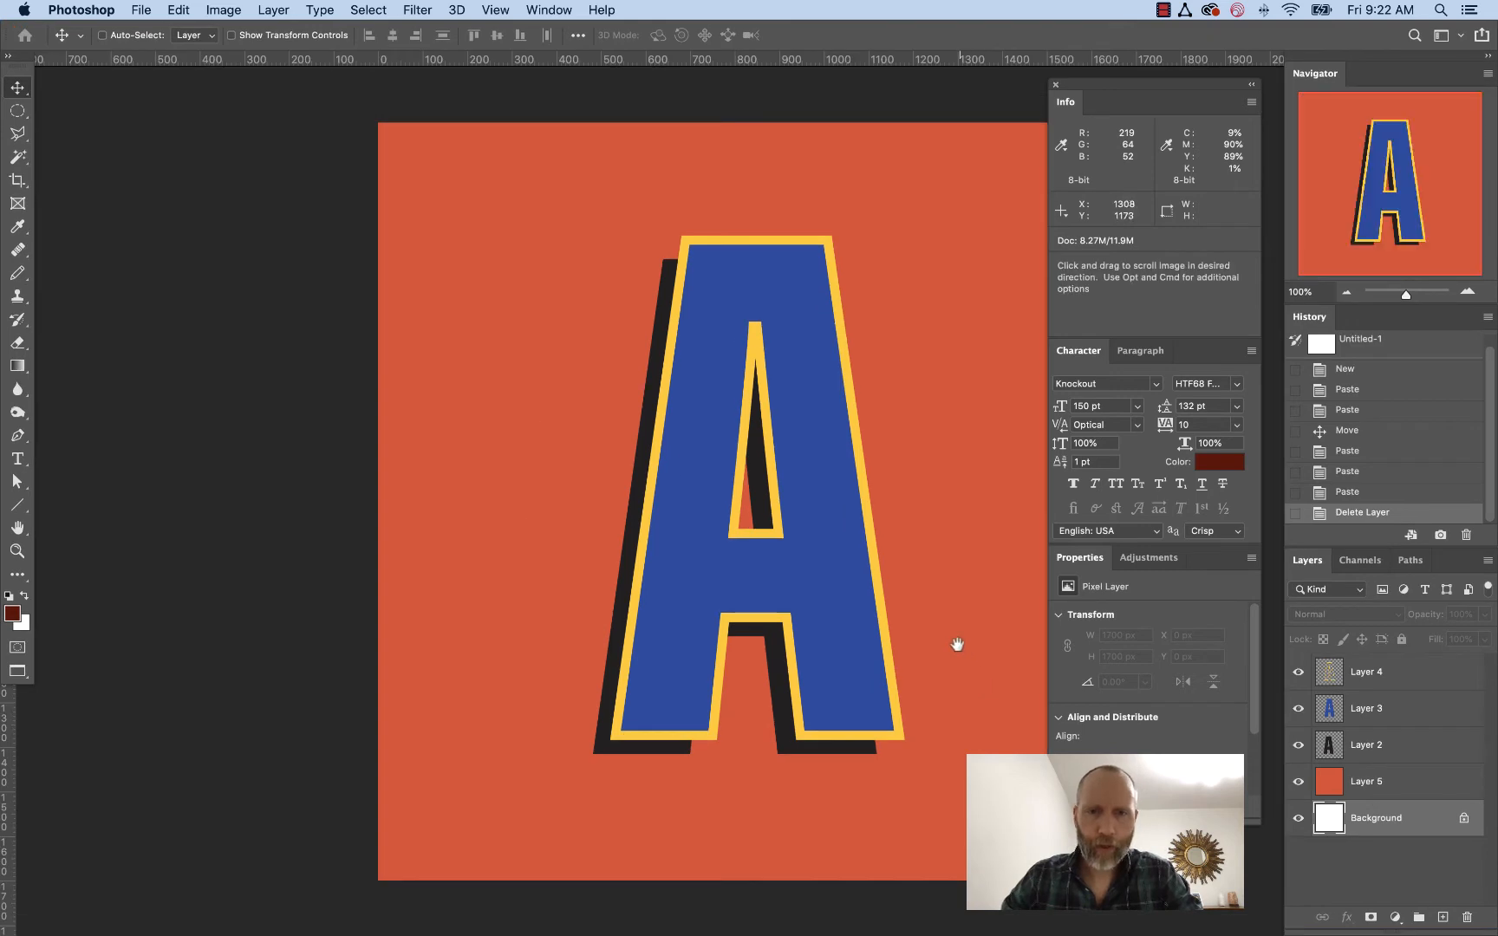
drag(957, 644, 823, 652)
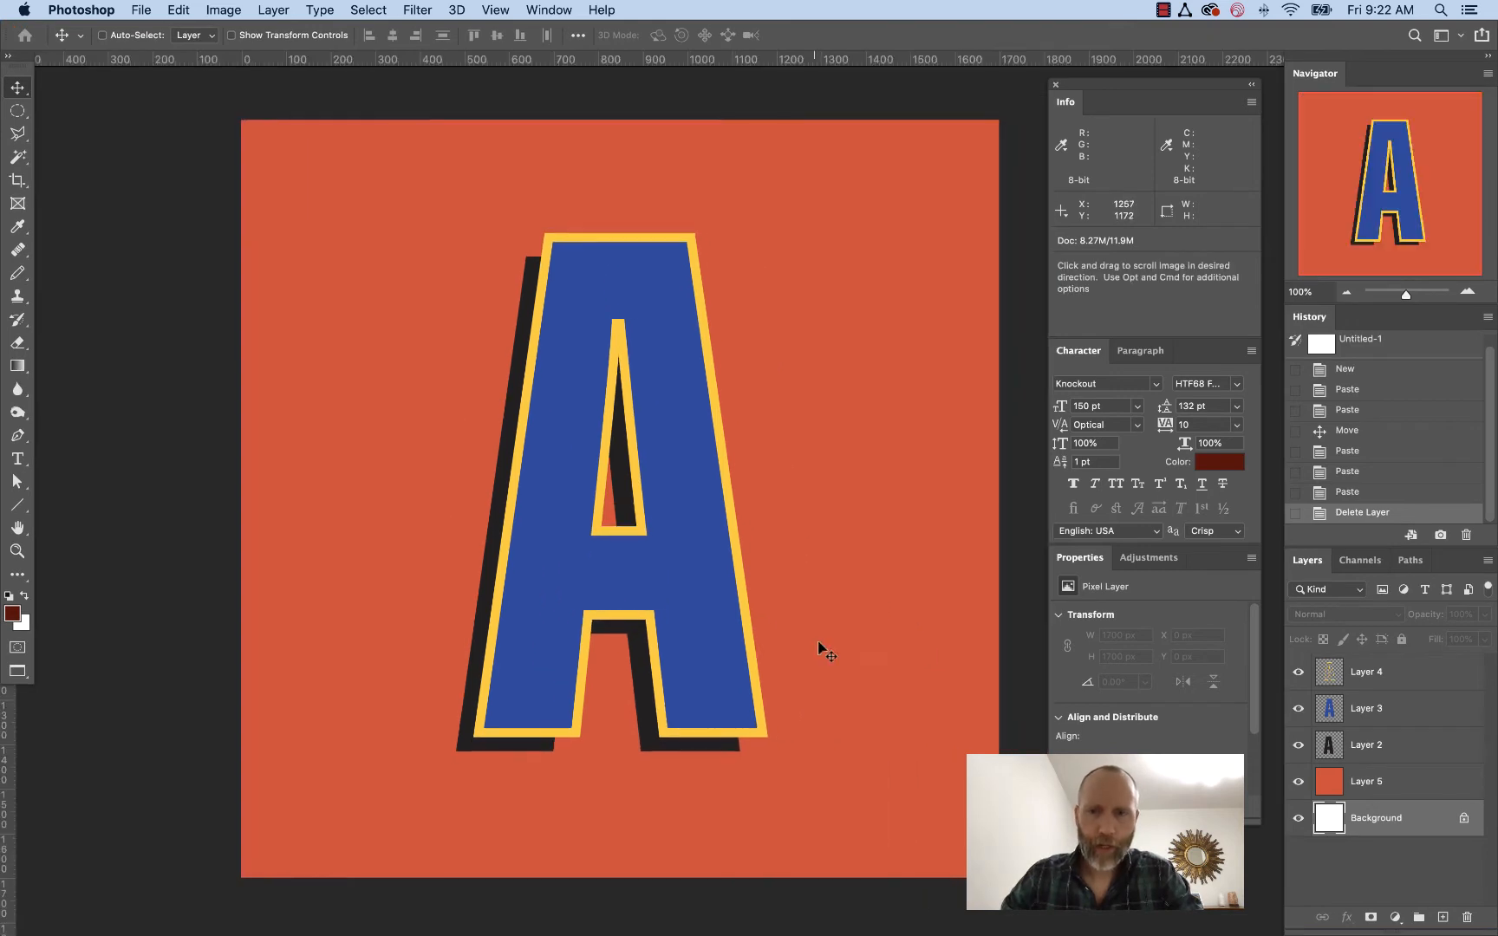
Toggle the visibility of Layer 4, Layer 3 and Layer 2 to inspect each letter layer
click(1296, 673)
click(1297, 709)
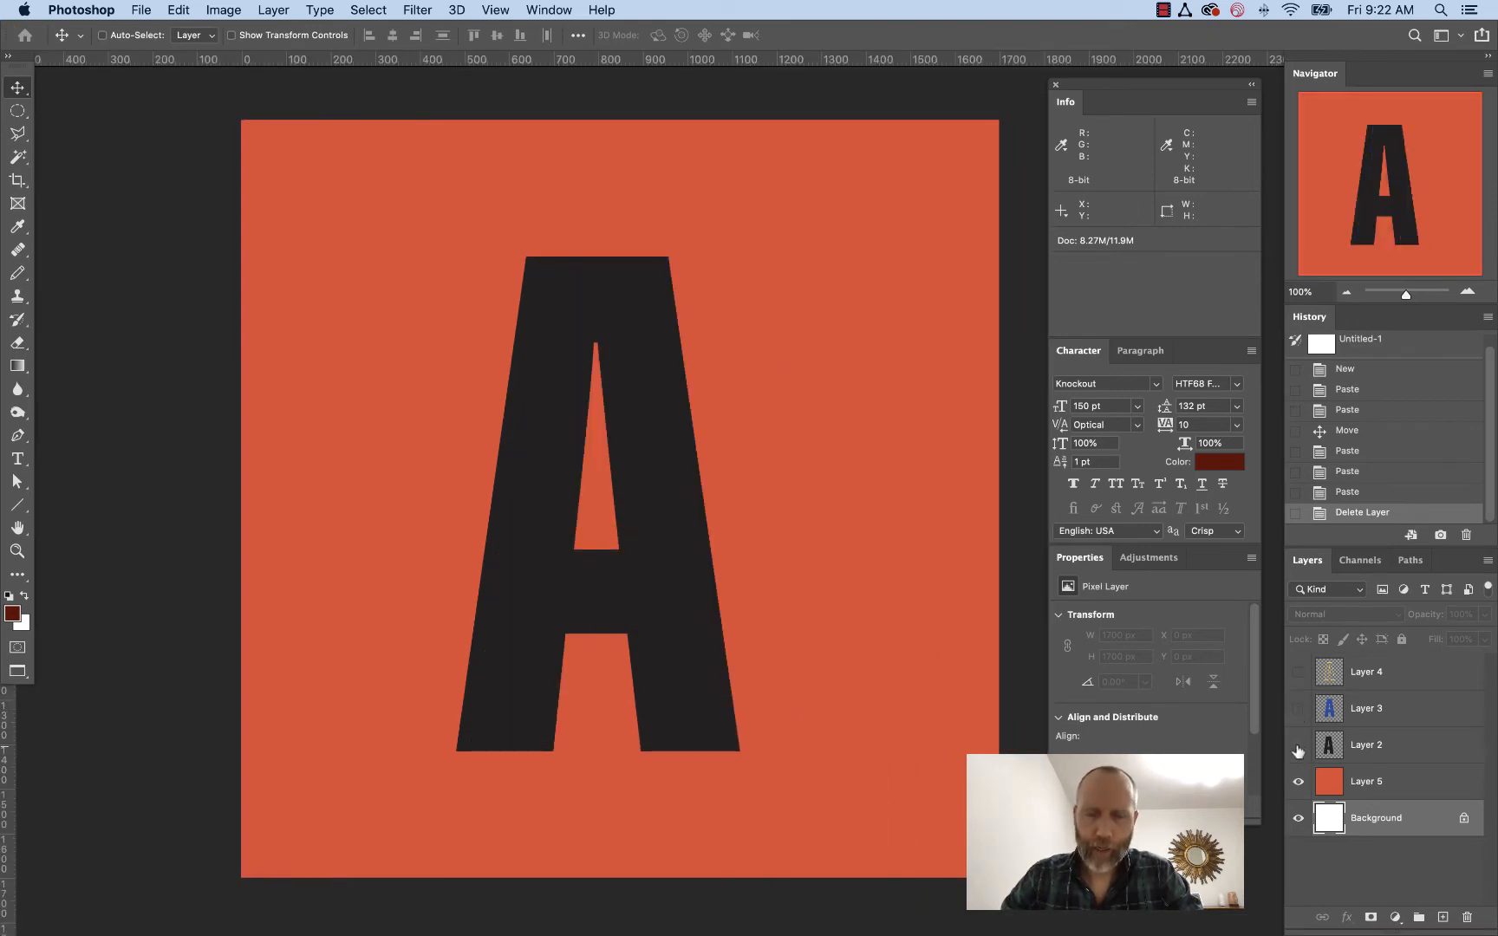
click(1298, 747)
click(1297, 745)
click(1297, 707)
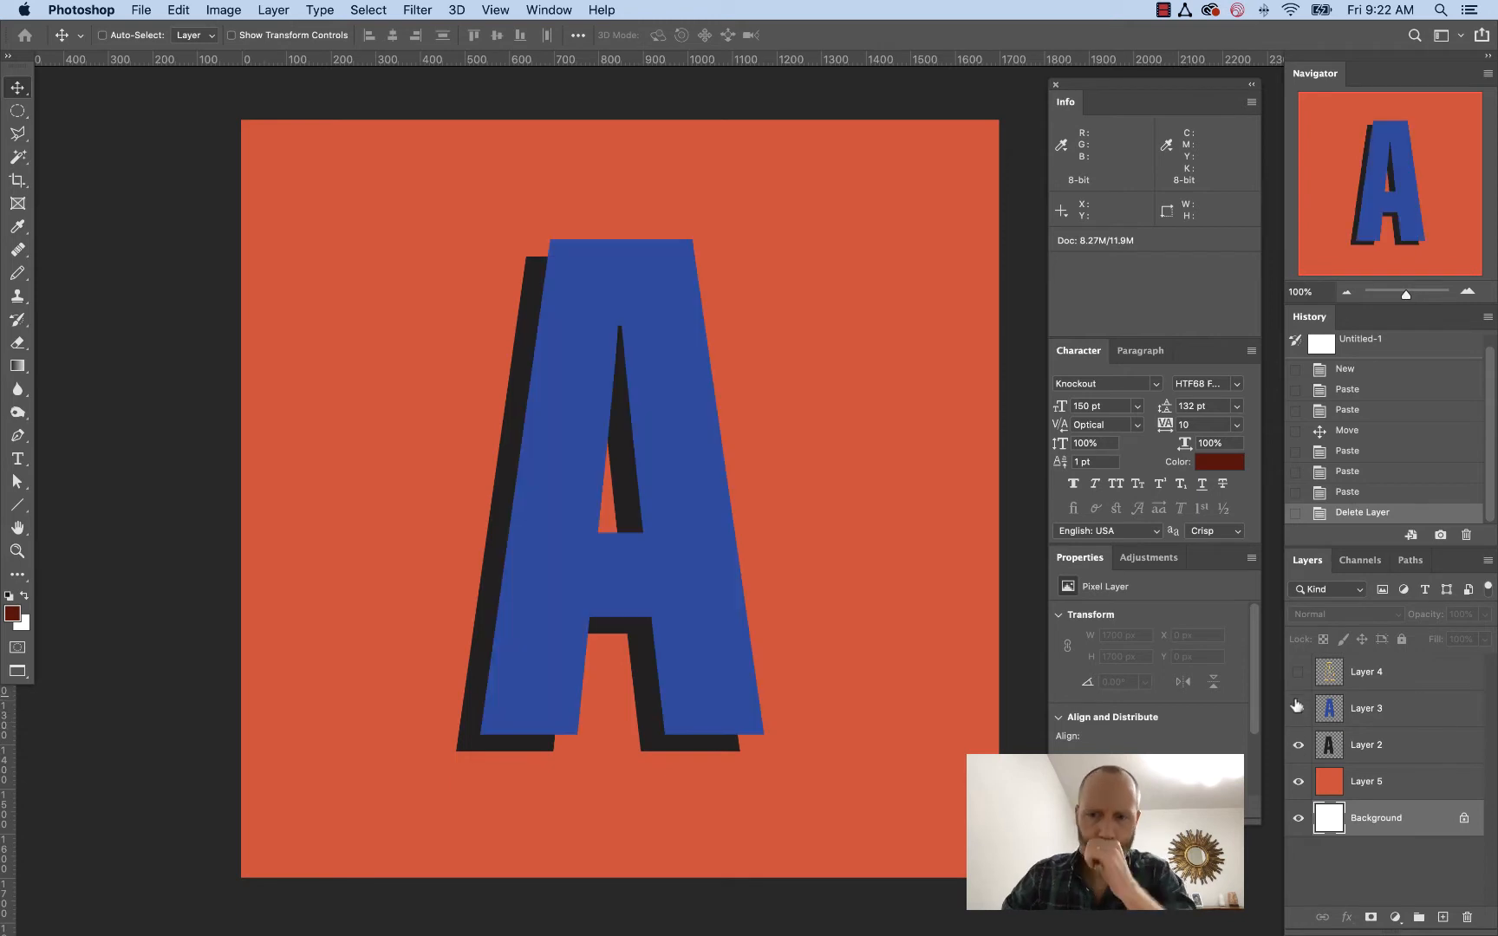
click(1297, 672)
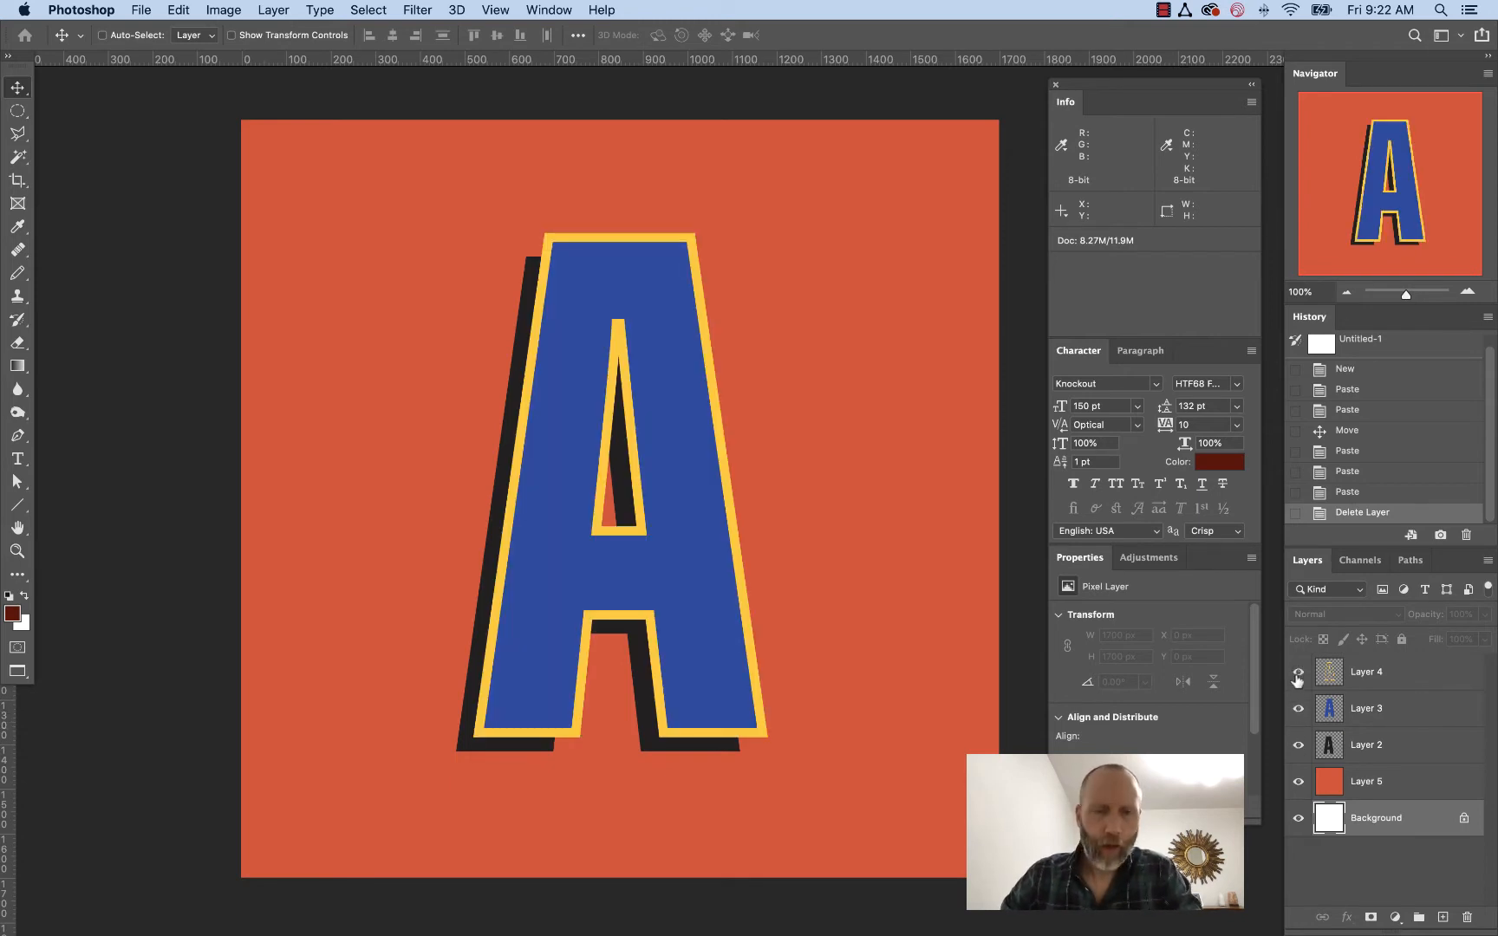
Add a Drop Shadow style to Layer 4, setting its angle to 138°
click(1368, 678)
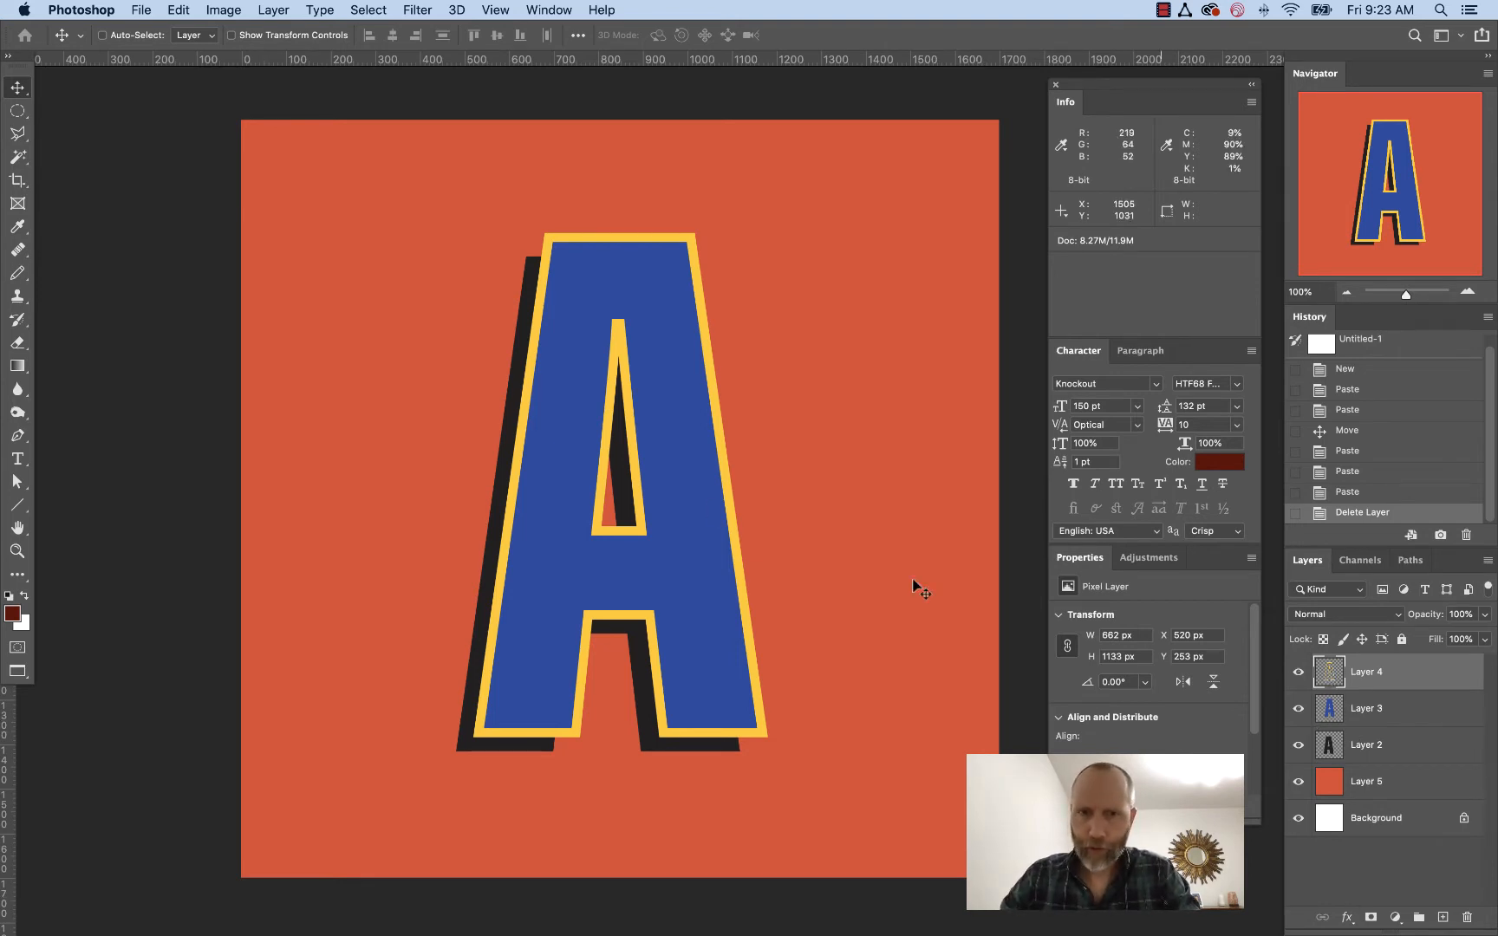
click(1347, 917)
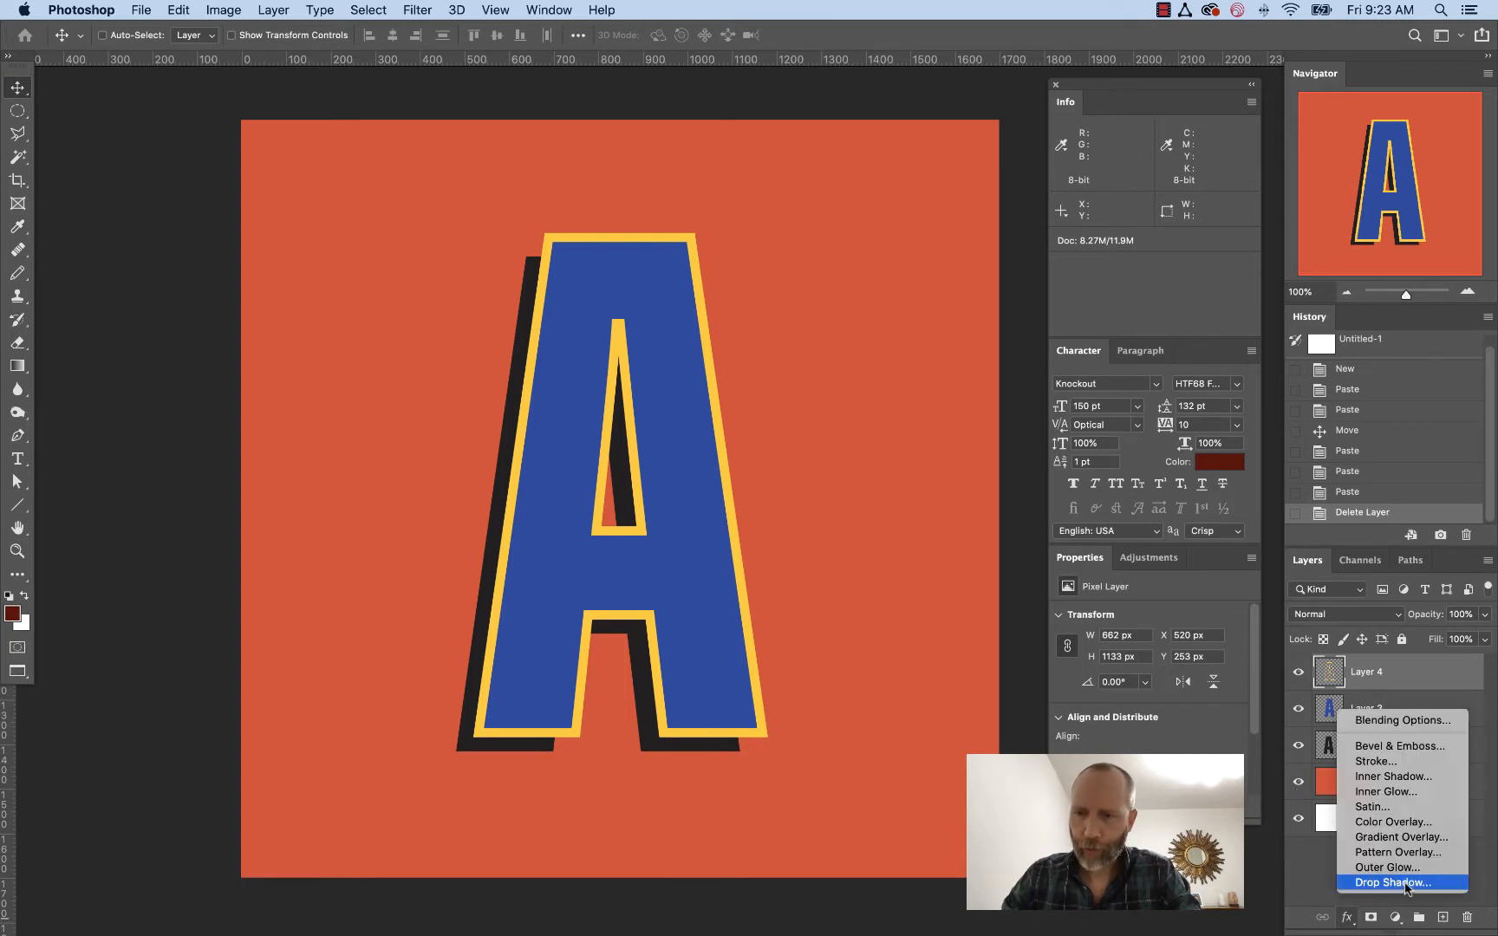
click(1406, 884)
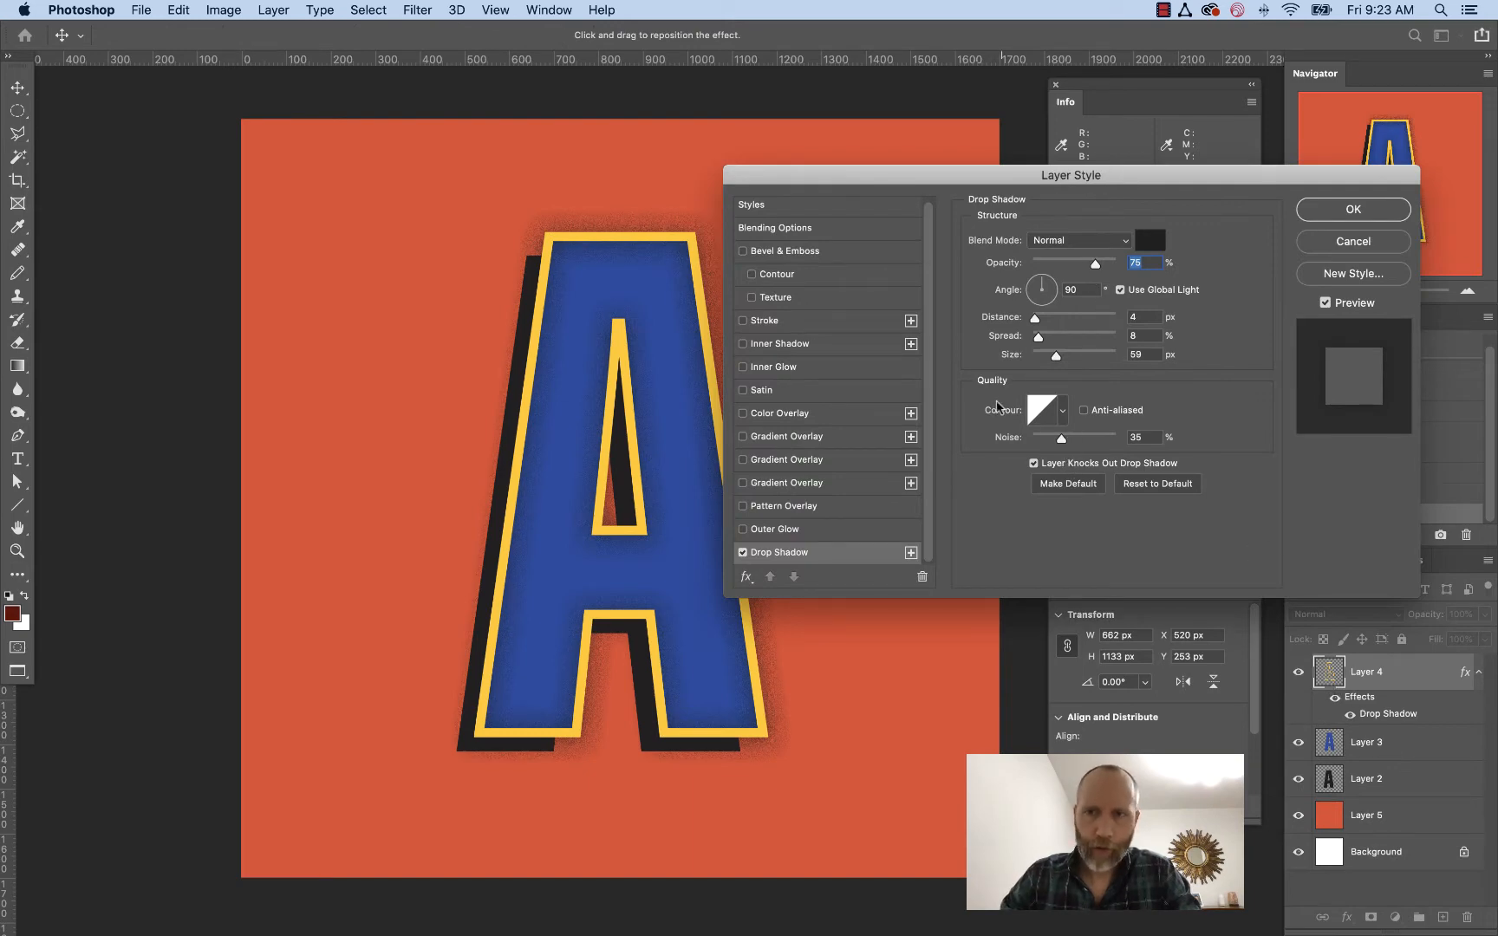
drag(1079, 184, 1086, 183)
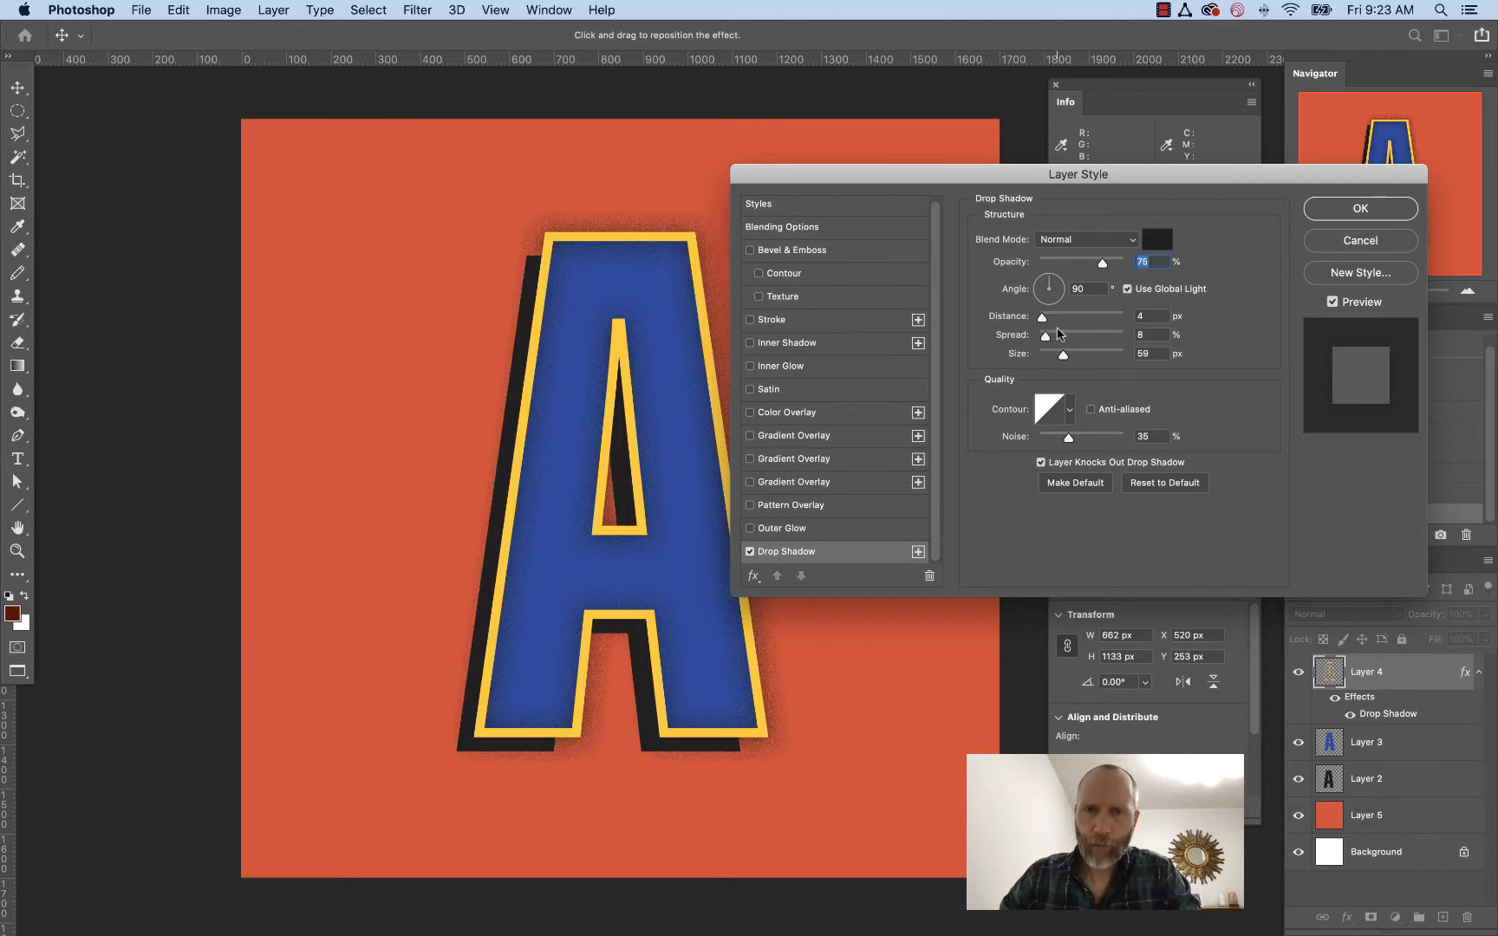
drag(1051, 299, 1037, 282)
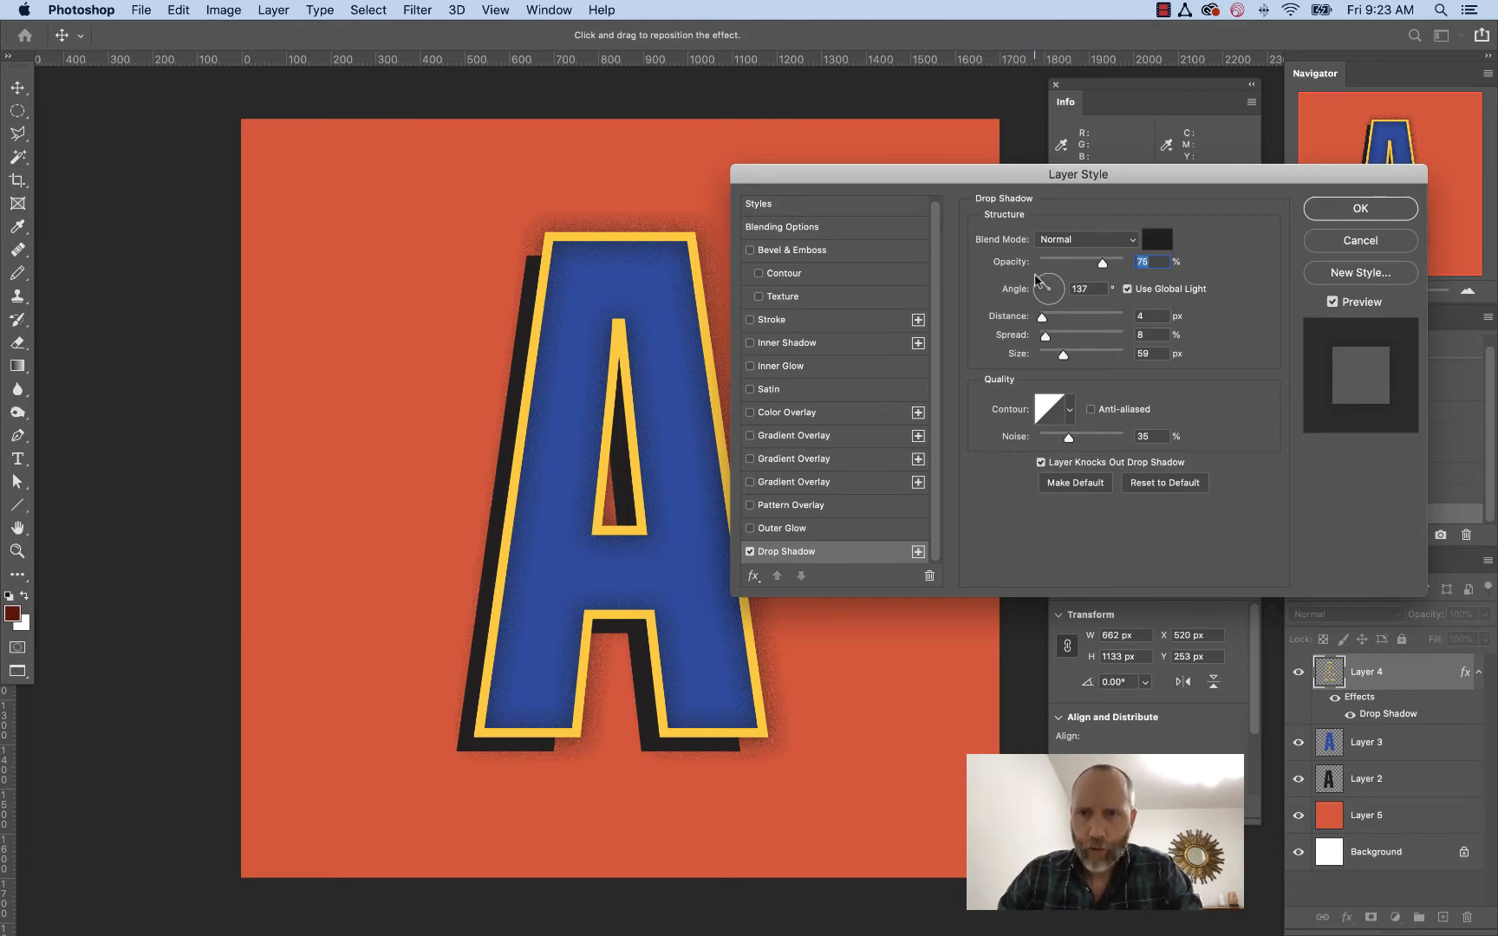
key(Tab)
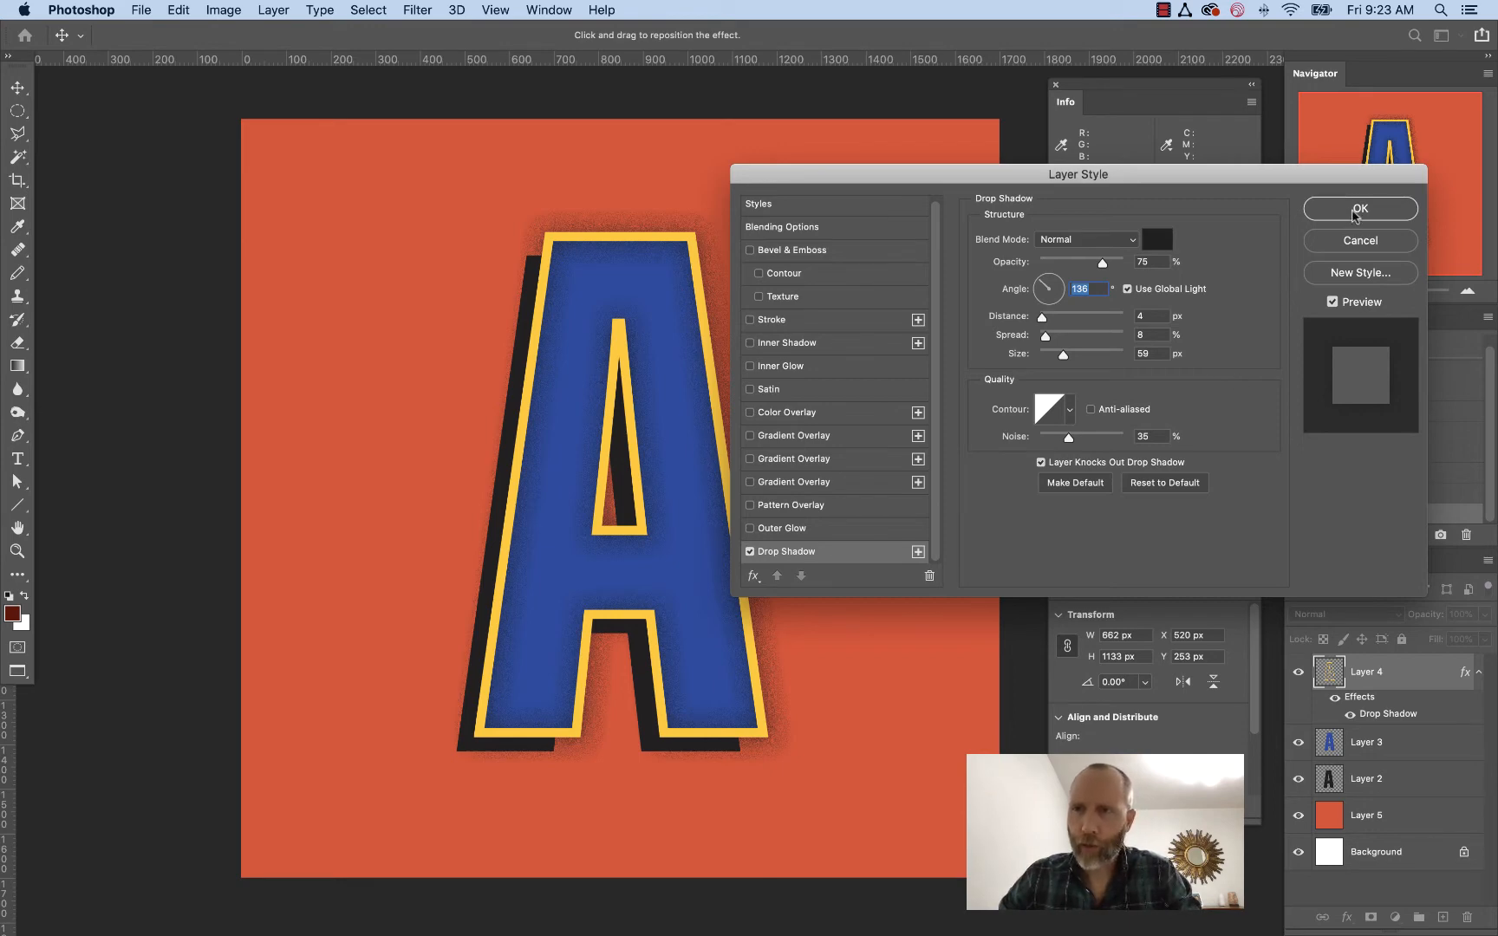
click(1358, 211)
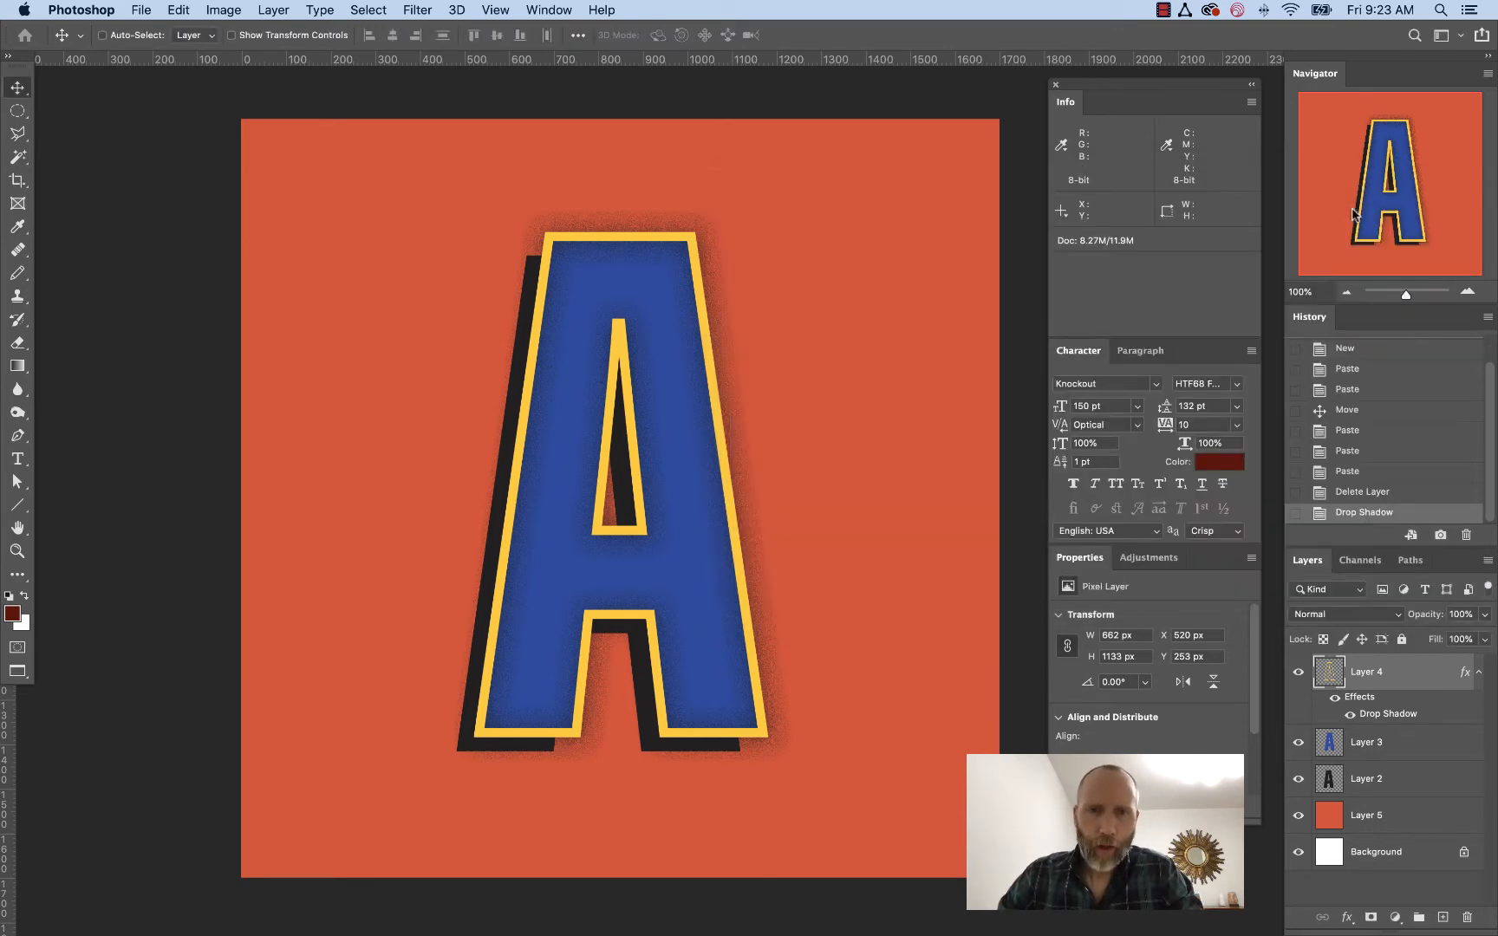
Zoom in on the top of the letter to examine the drop shadow's noise texture
key(z)
drag(437, 171, 979, 407)
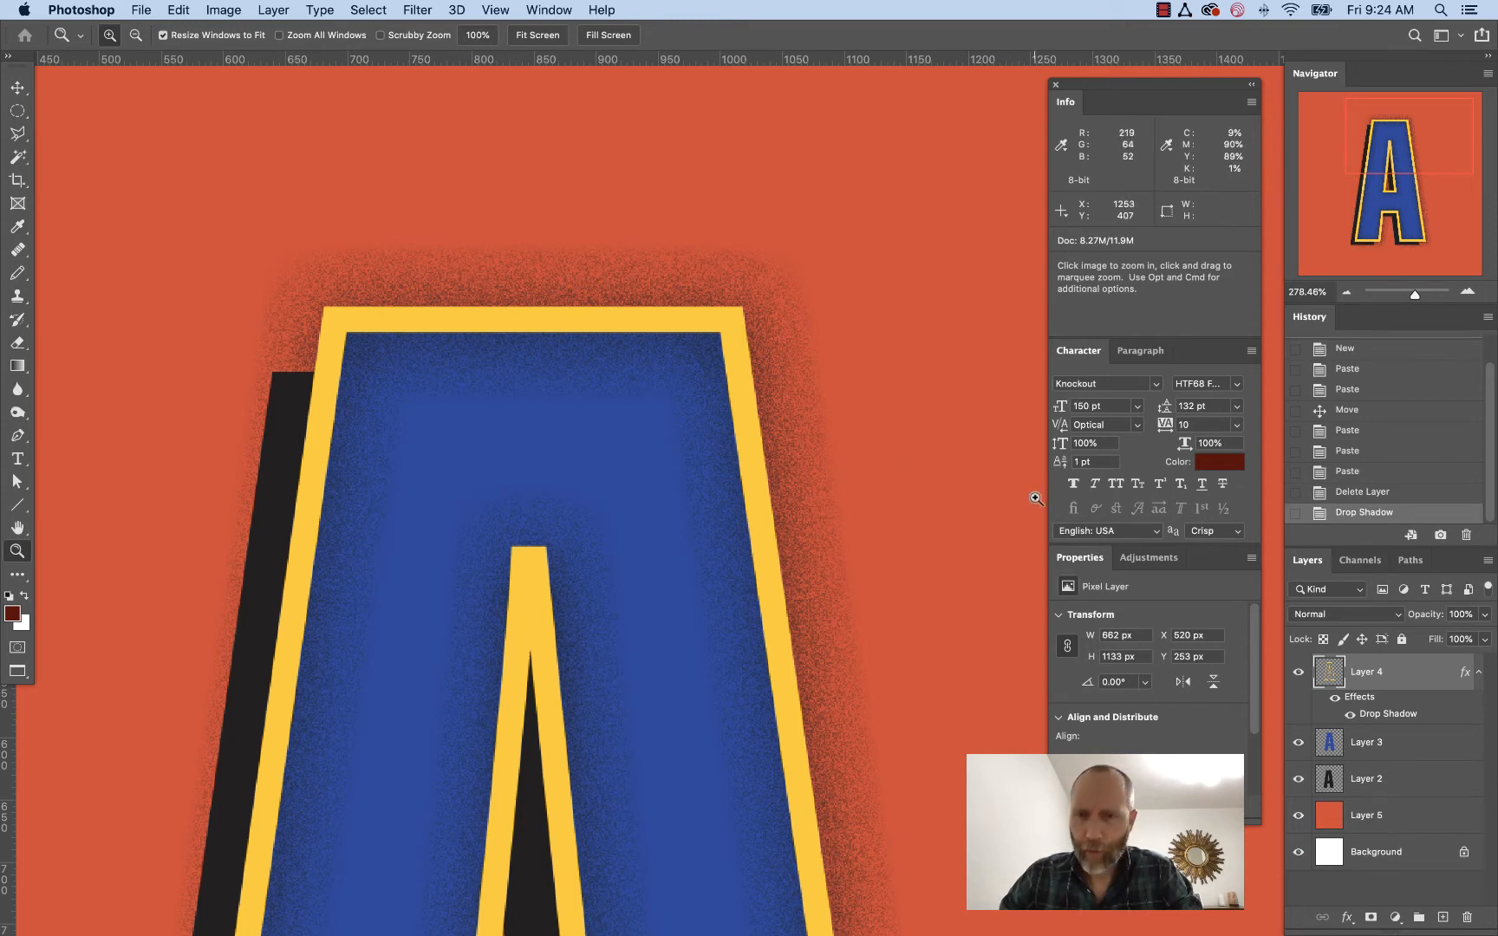
scroll(997, 512, down, 3)
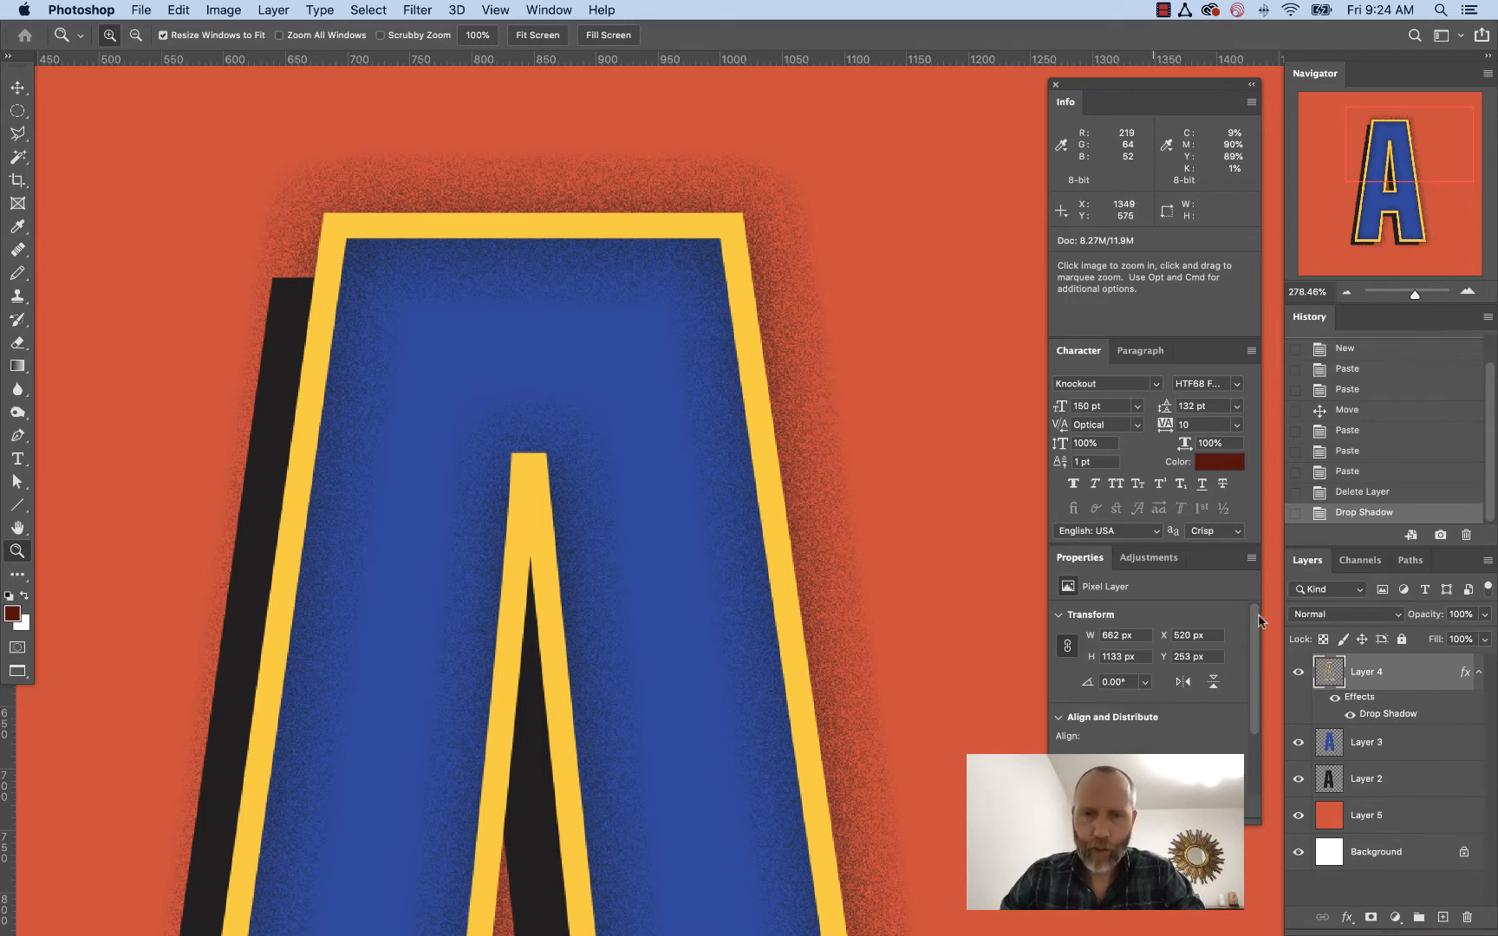
Convert Layer 4's drop shadow style into its own separate layer
click(273, 10)
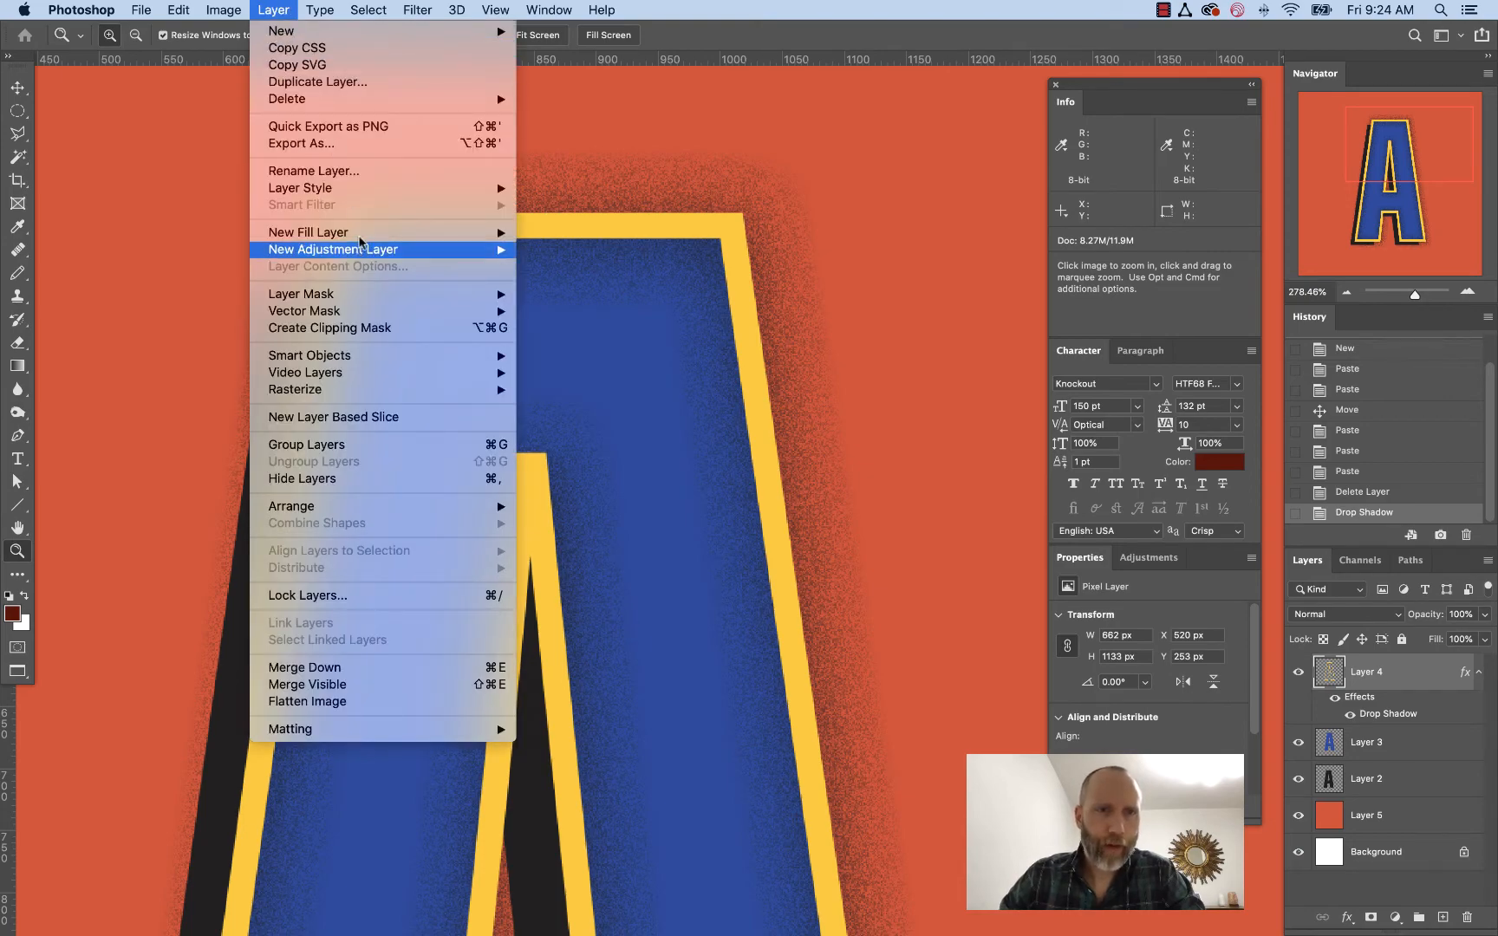
mouse_move(521, 196)
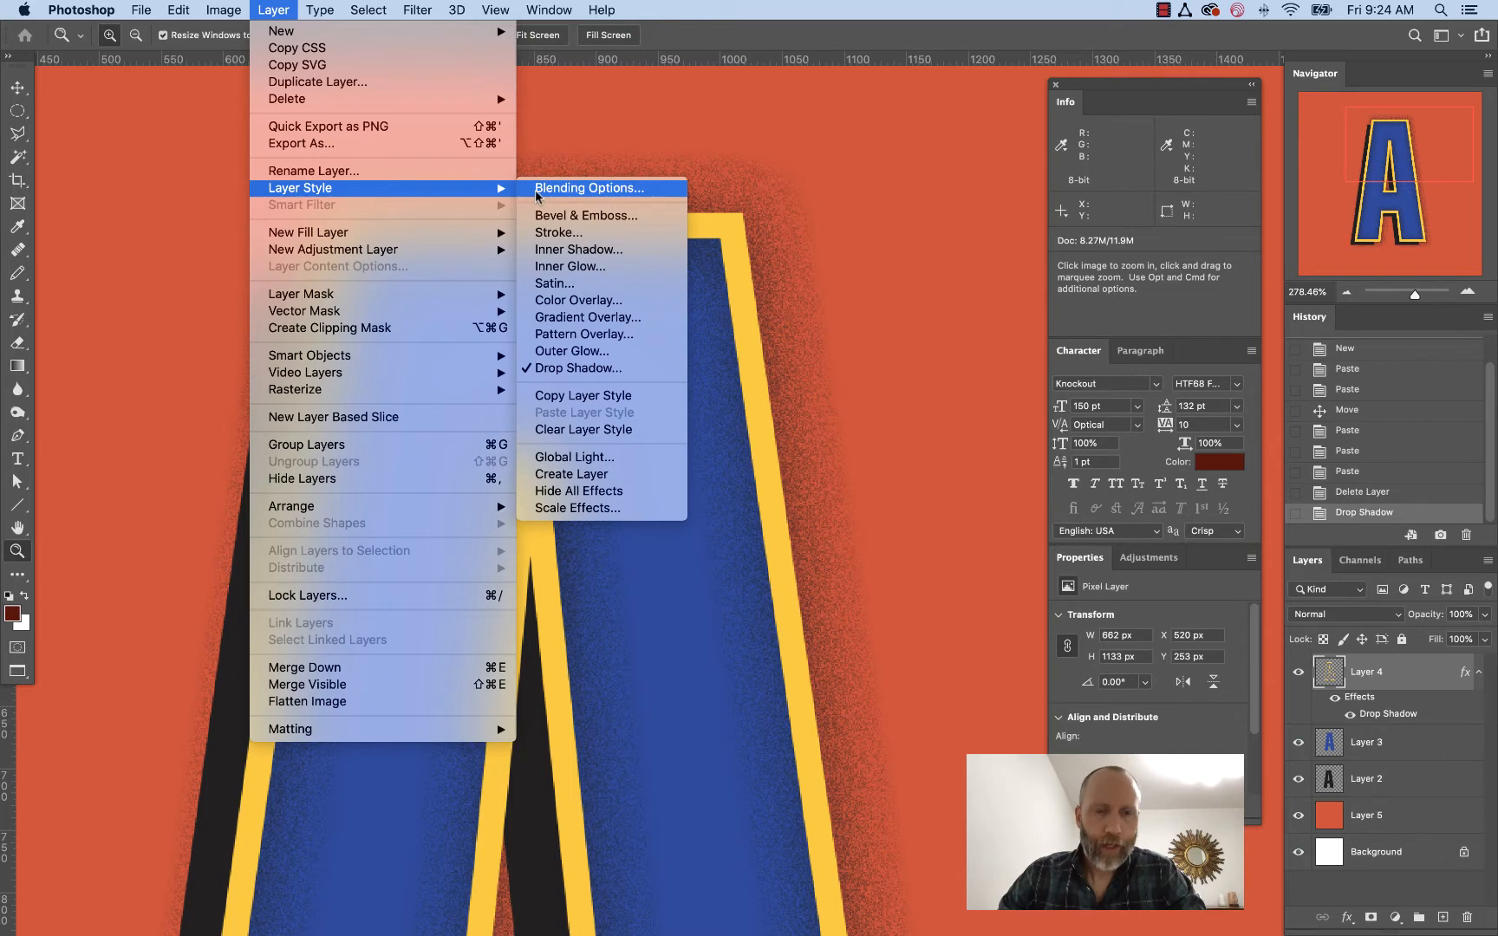
click(604, 474)
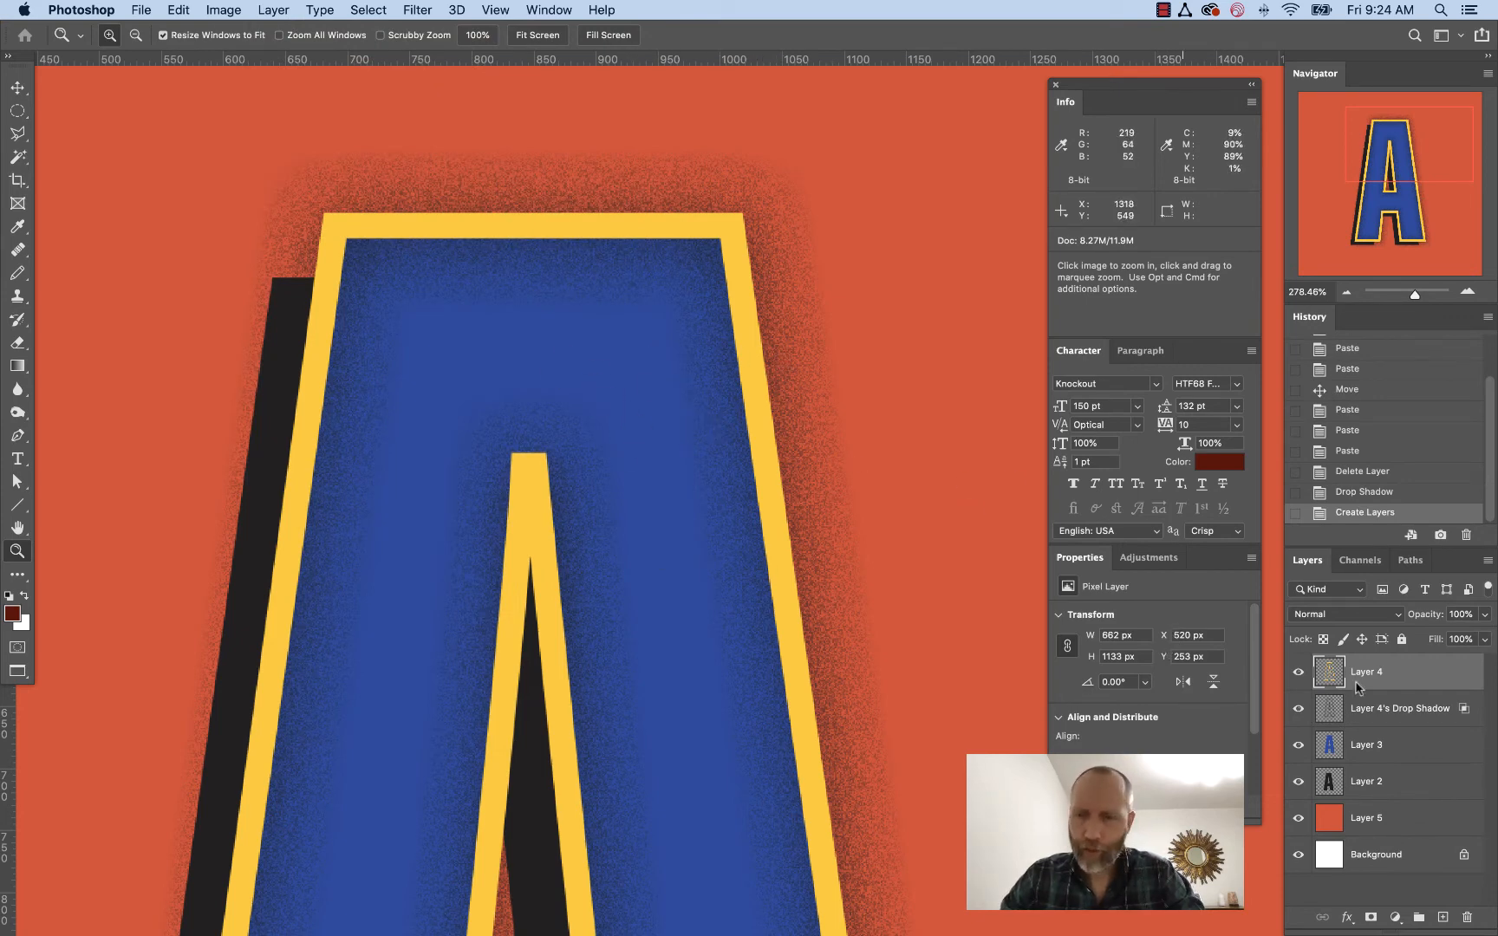
Hide every layer except the outline Layer 4 and the orange background Layer 5
click(1297, 671)
drag(1297, 743, 1299, 790)
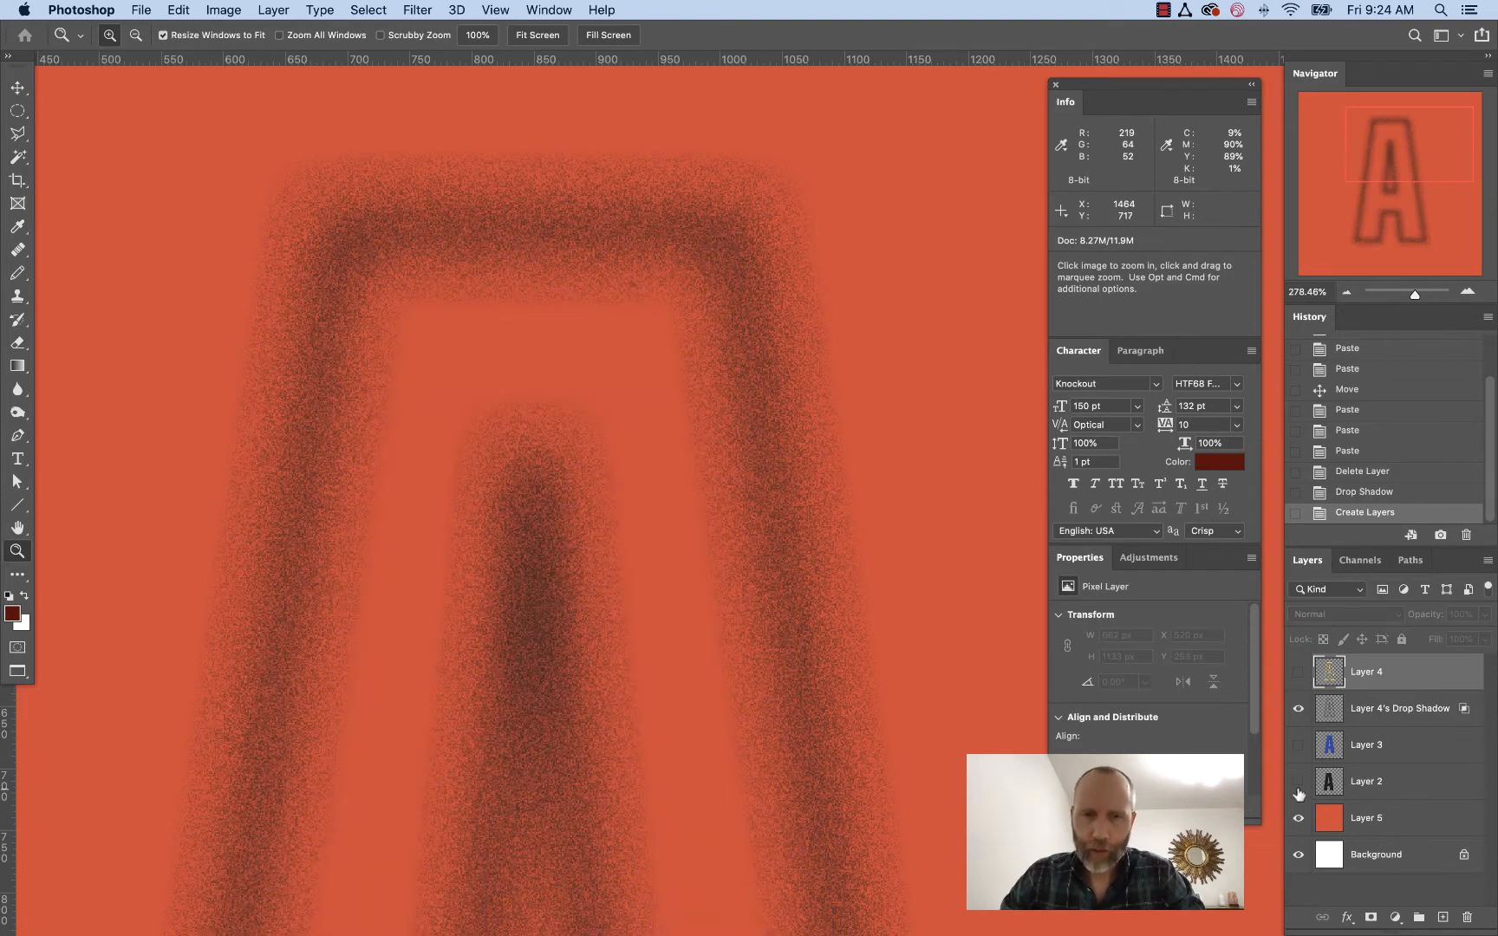
key(super+0)
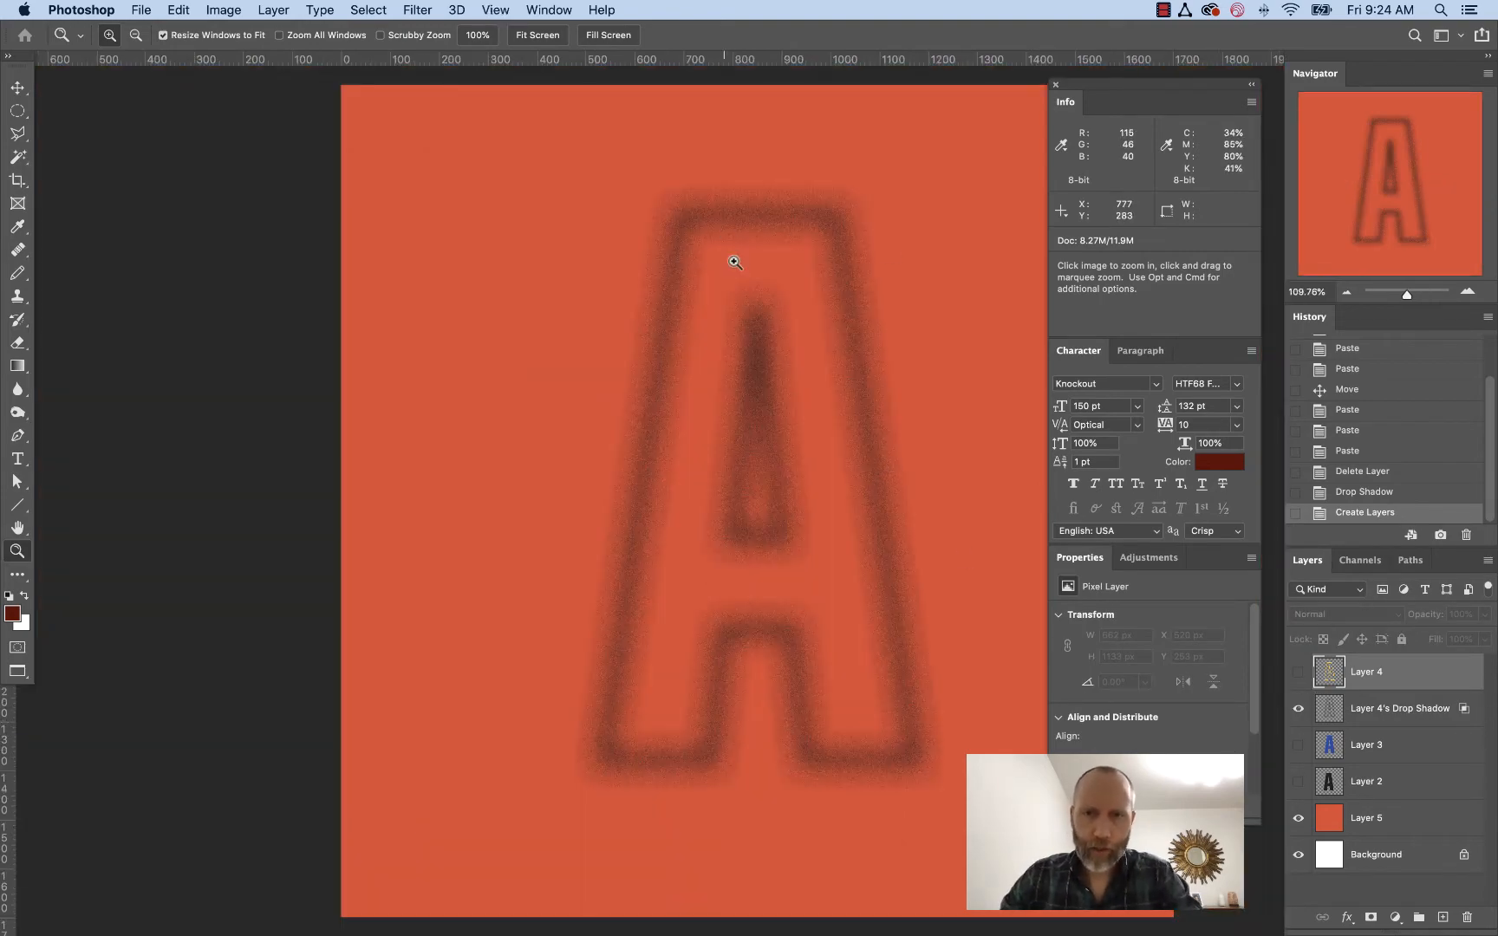
click(1298, 708)
click(1298, 673)
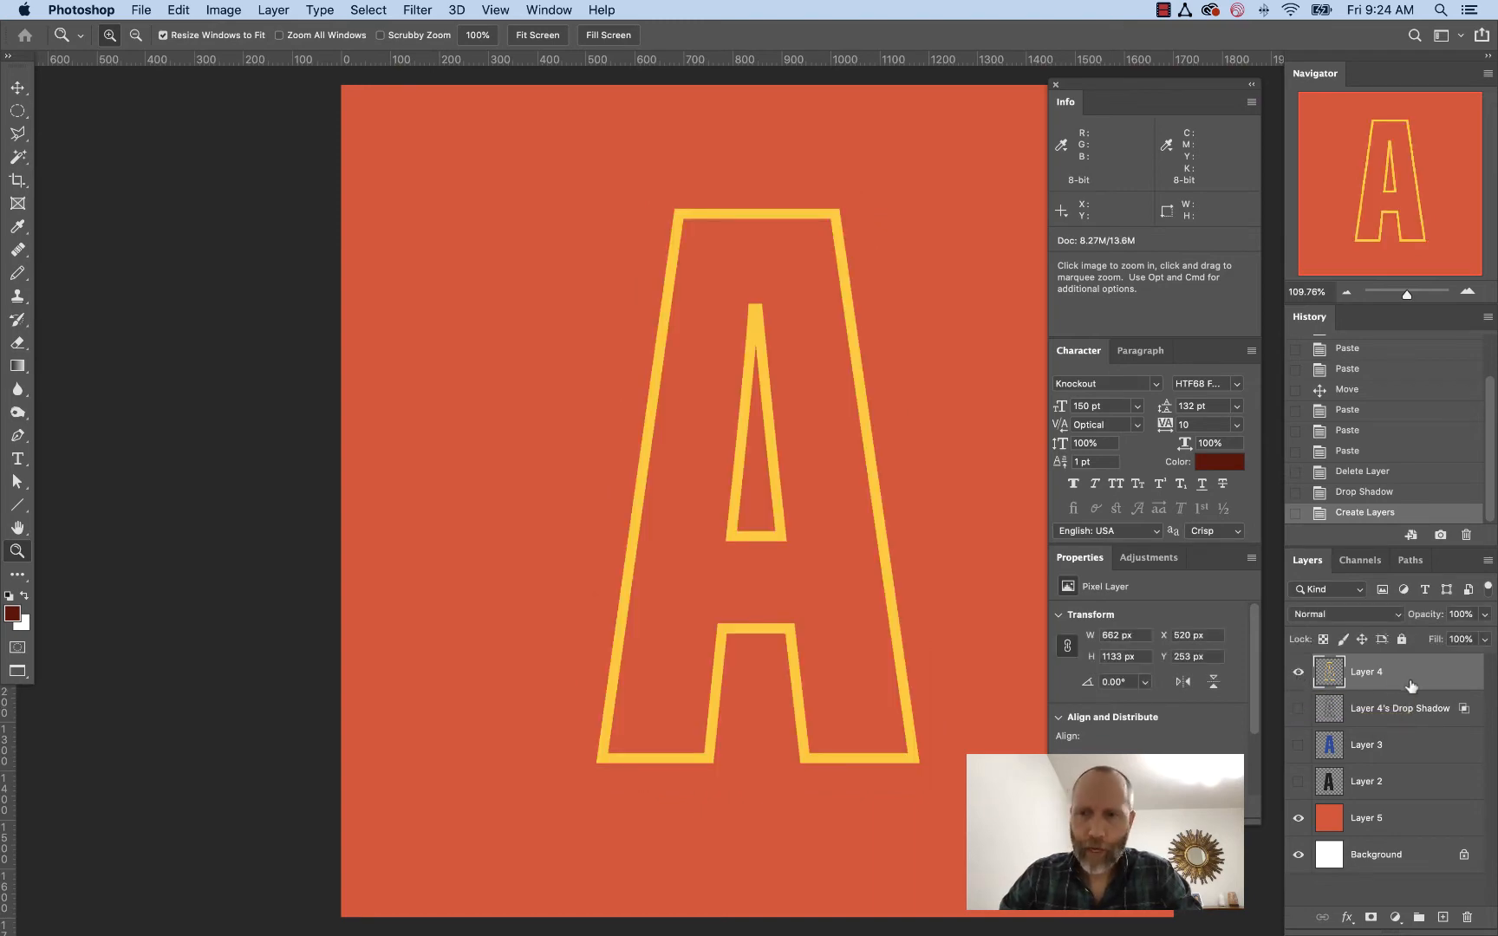
Magic-wand select the area outside the outline and inside its counter, then invert the selection
key(super+r)
key(super+r)
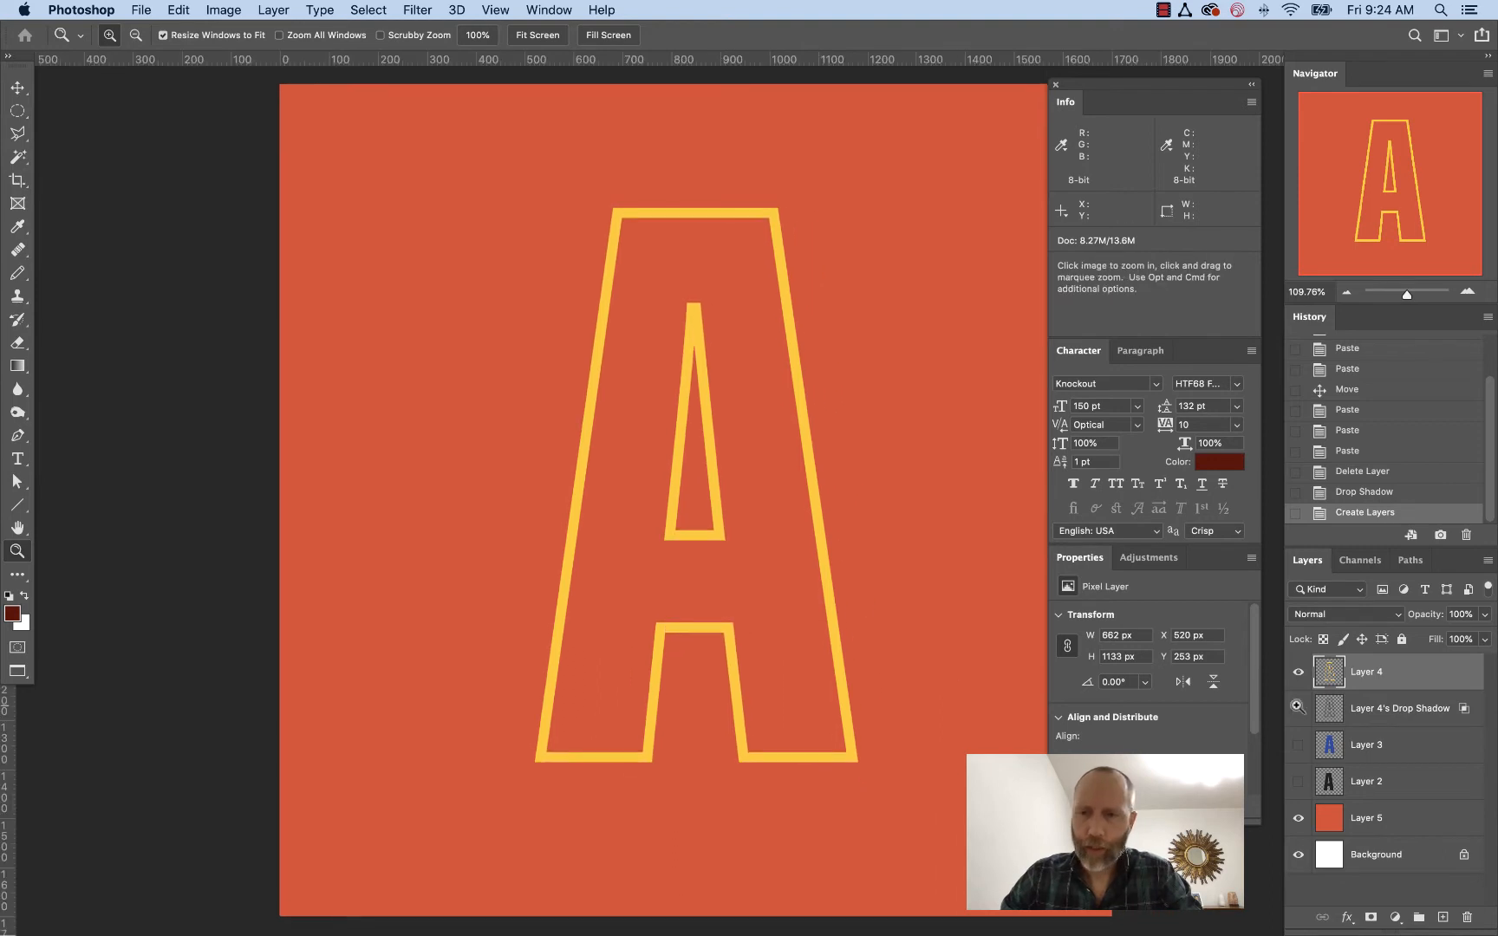
click(18, 156)
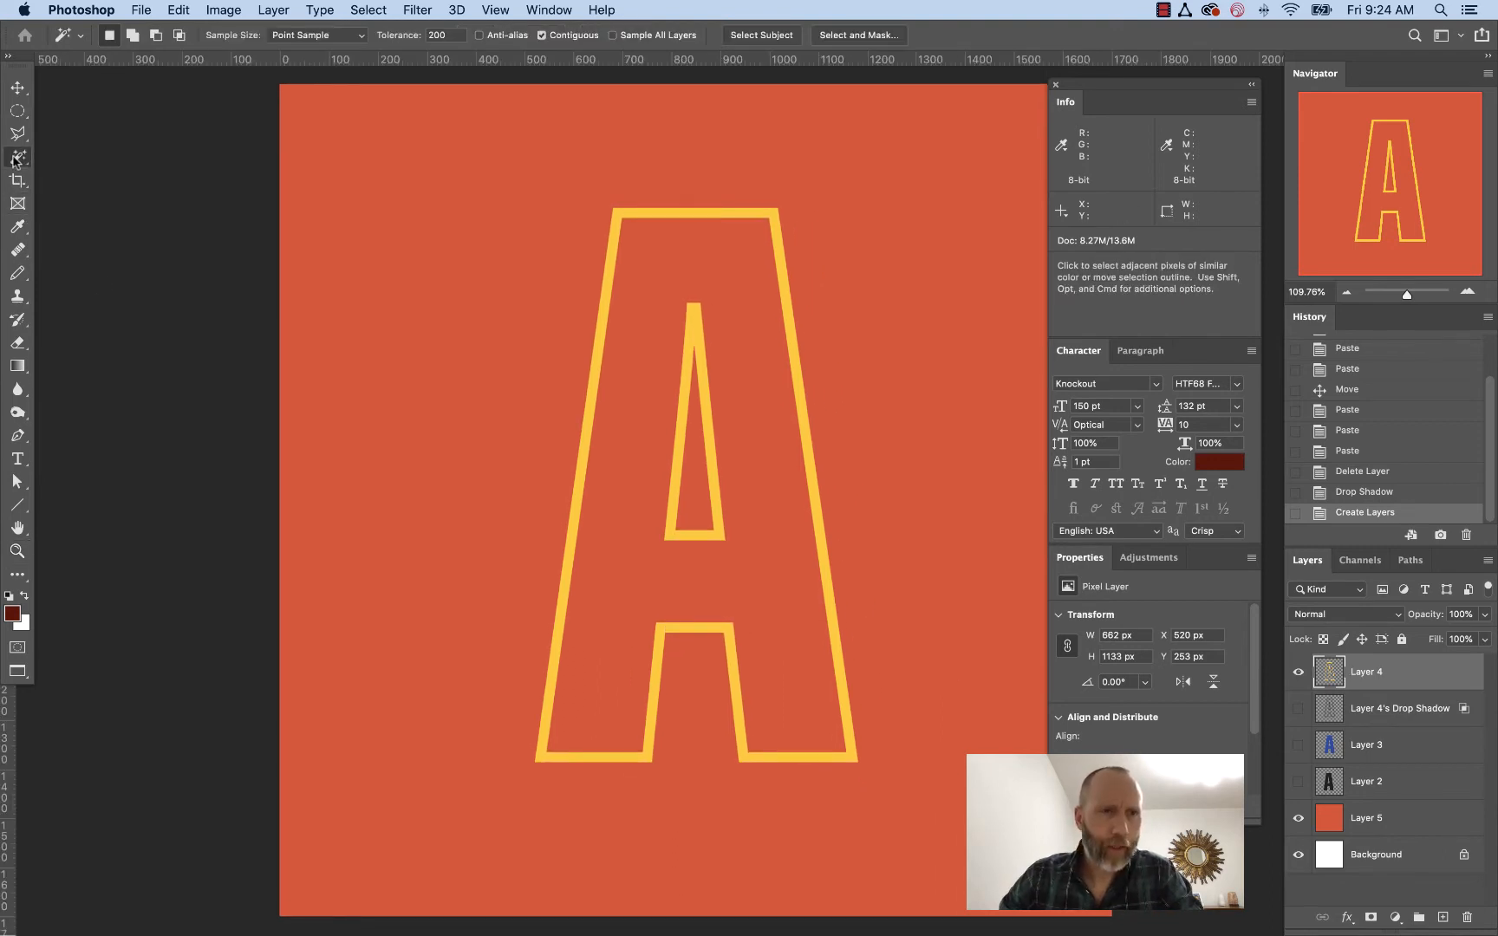
shift+click(535, 291)
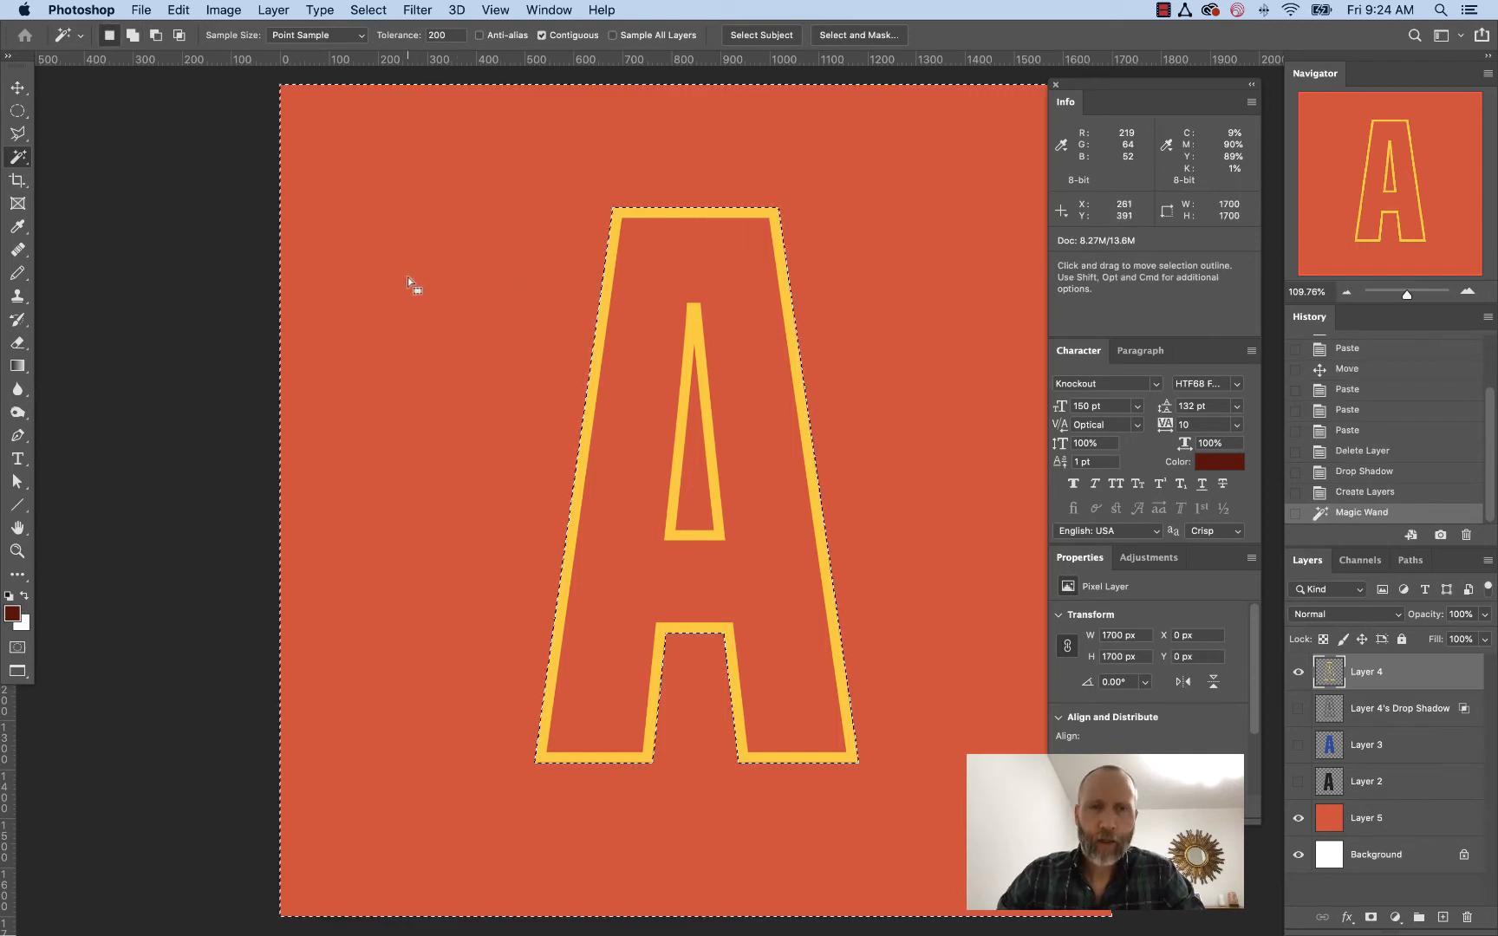
shift+click(694, 500)
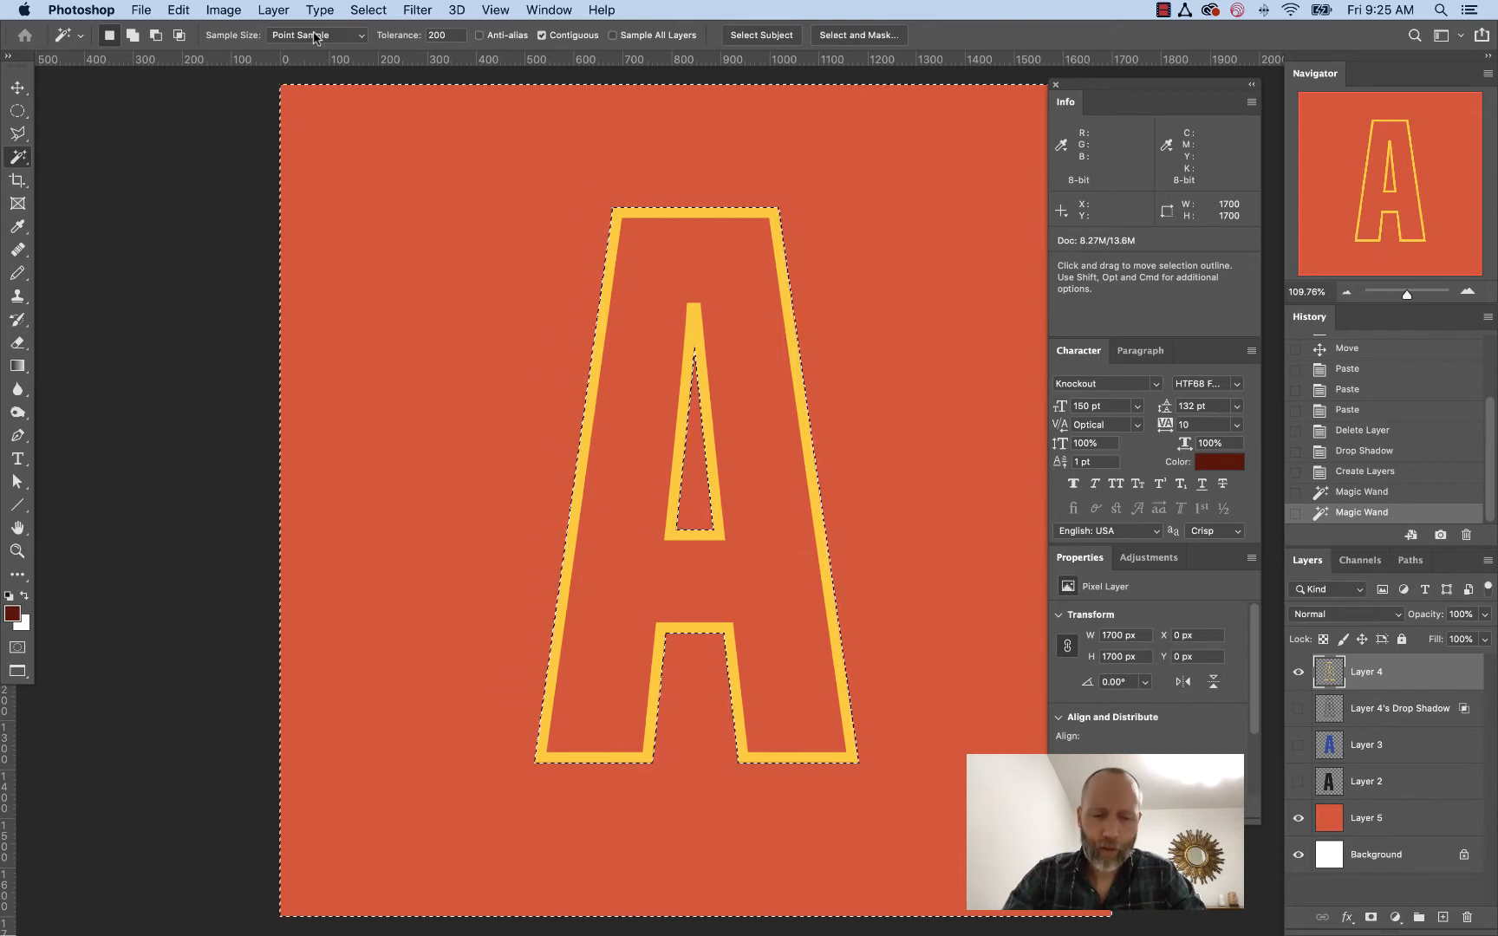
key(super+shift+i)
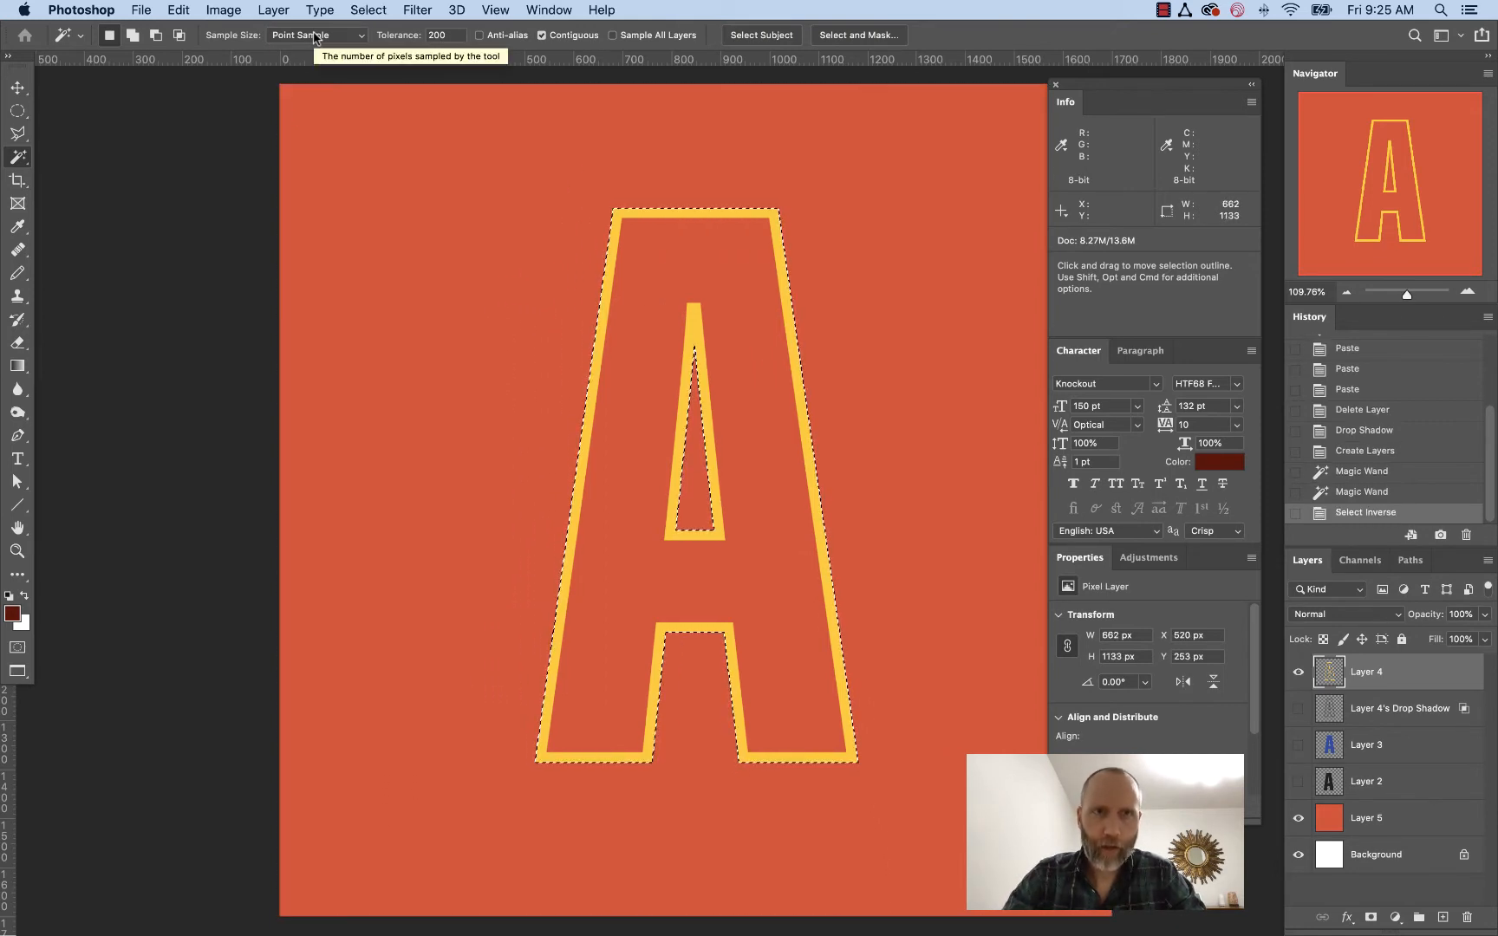
Select the Layer 4's Drop Shadow layer while keeping the letter selection active
click(366, 8)
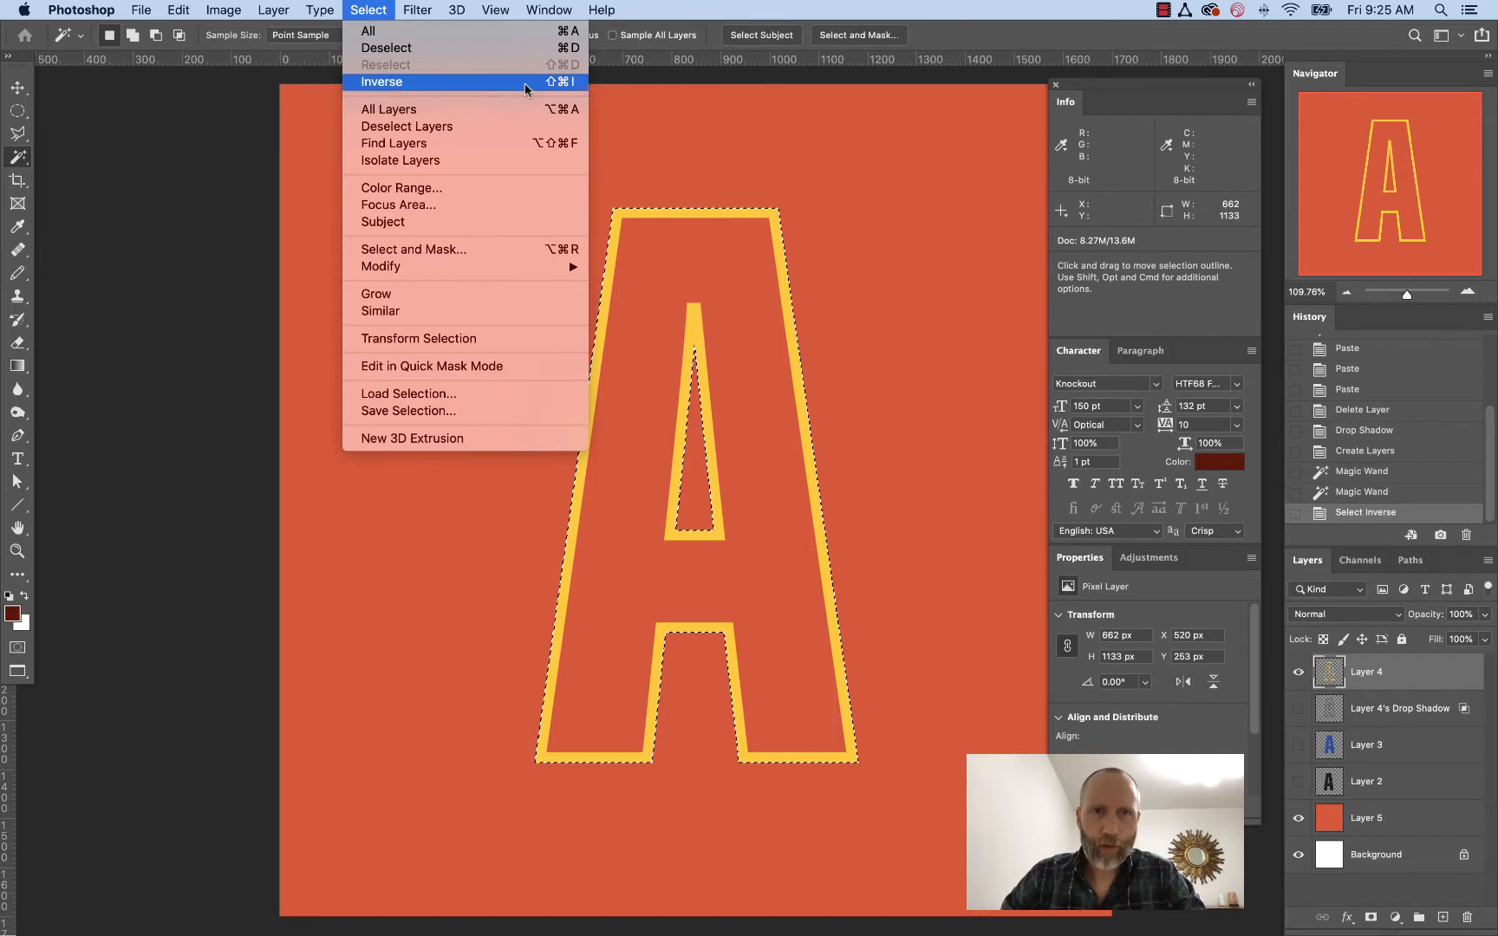
click(377, 6)
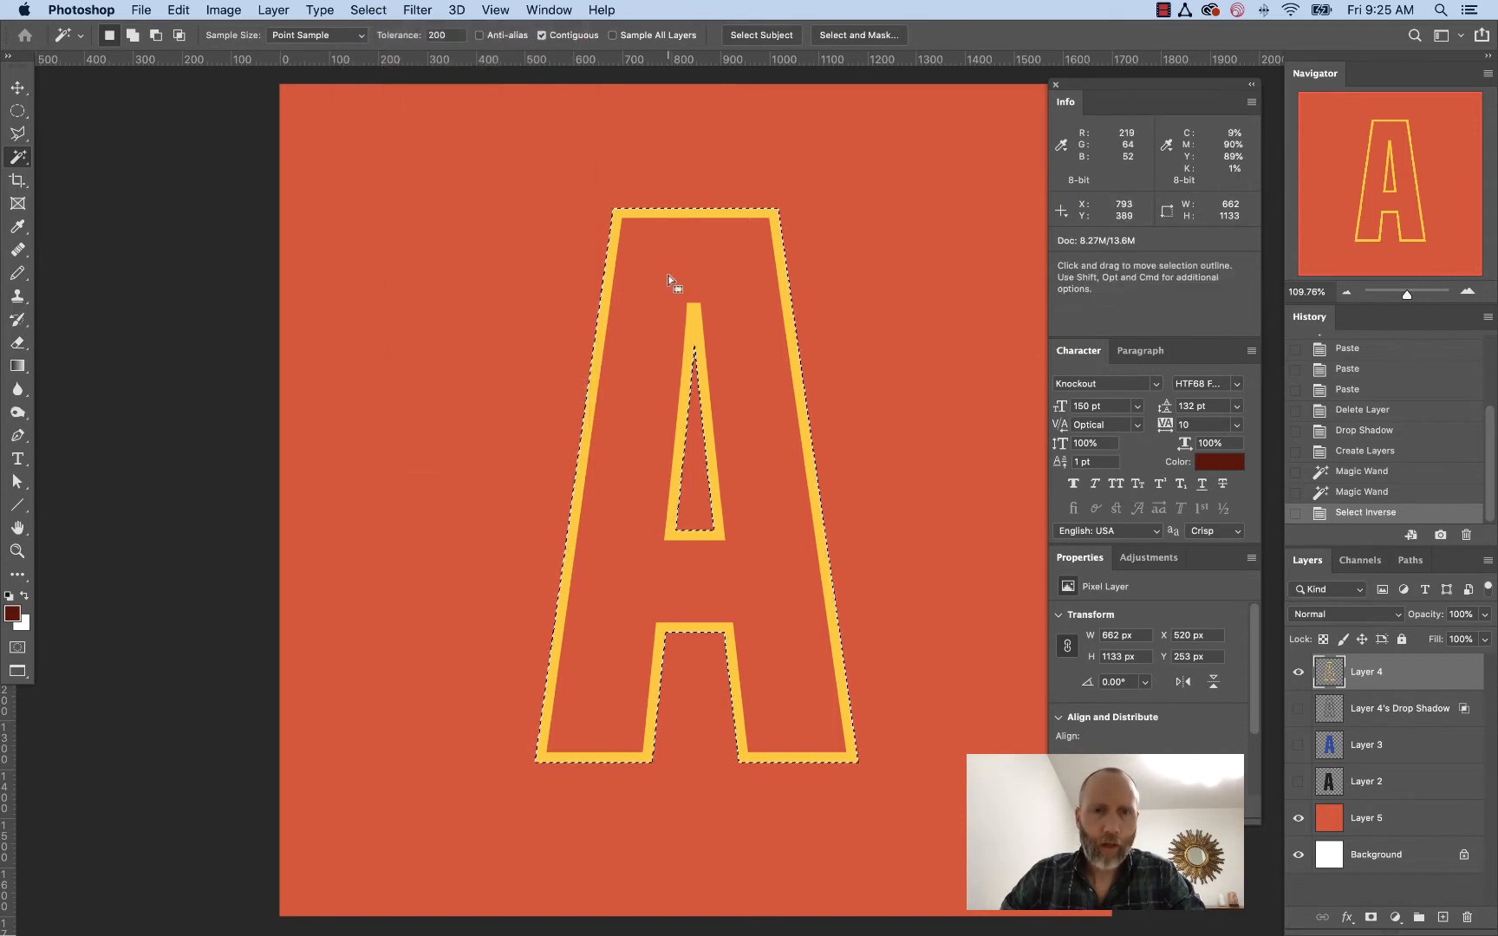
scroll(672, 284, right, 3)
scroll(651, 266, down, 1)
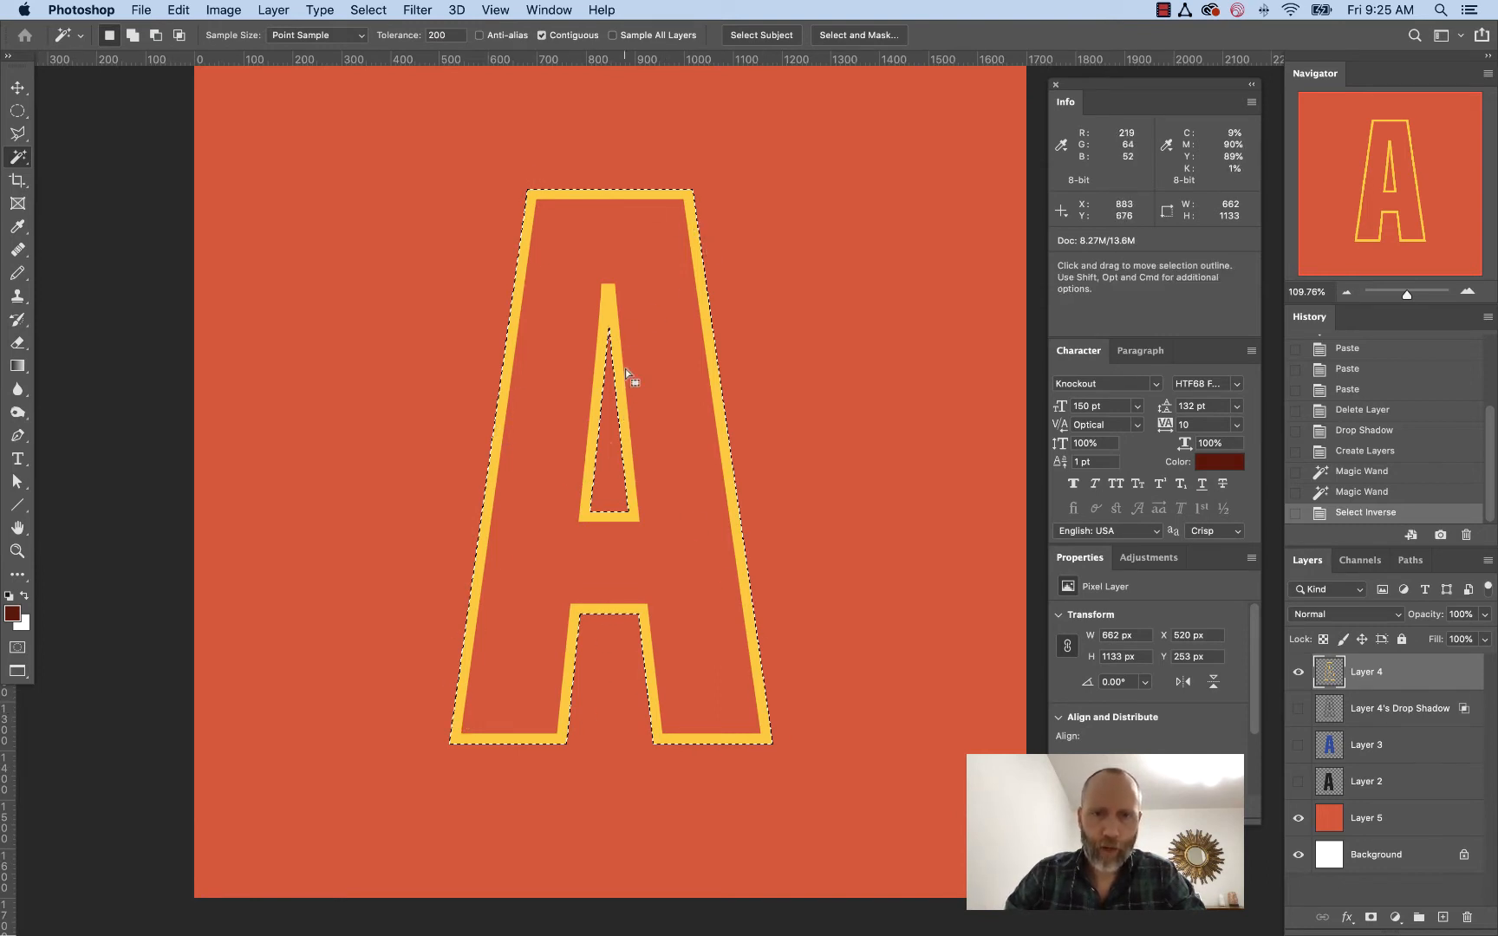
click(1377, 711)
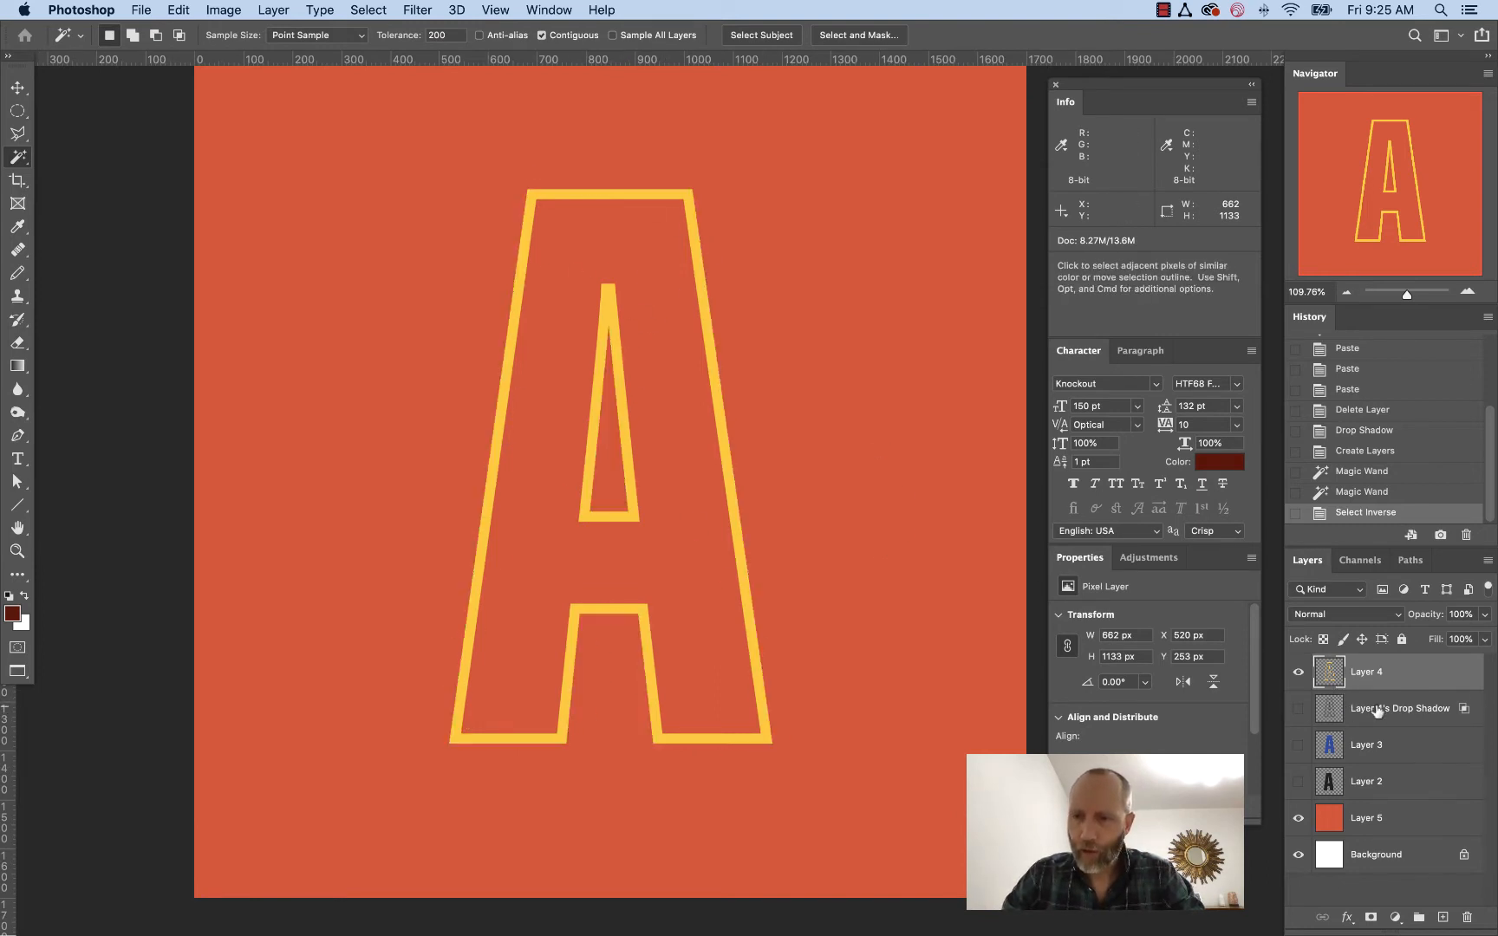
Show Layer 4's Drop Shadow layer, add a layer mask from the letter selection, and preview the mask
click(1377, 711)
click(1298, 709)
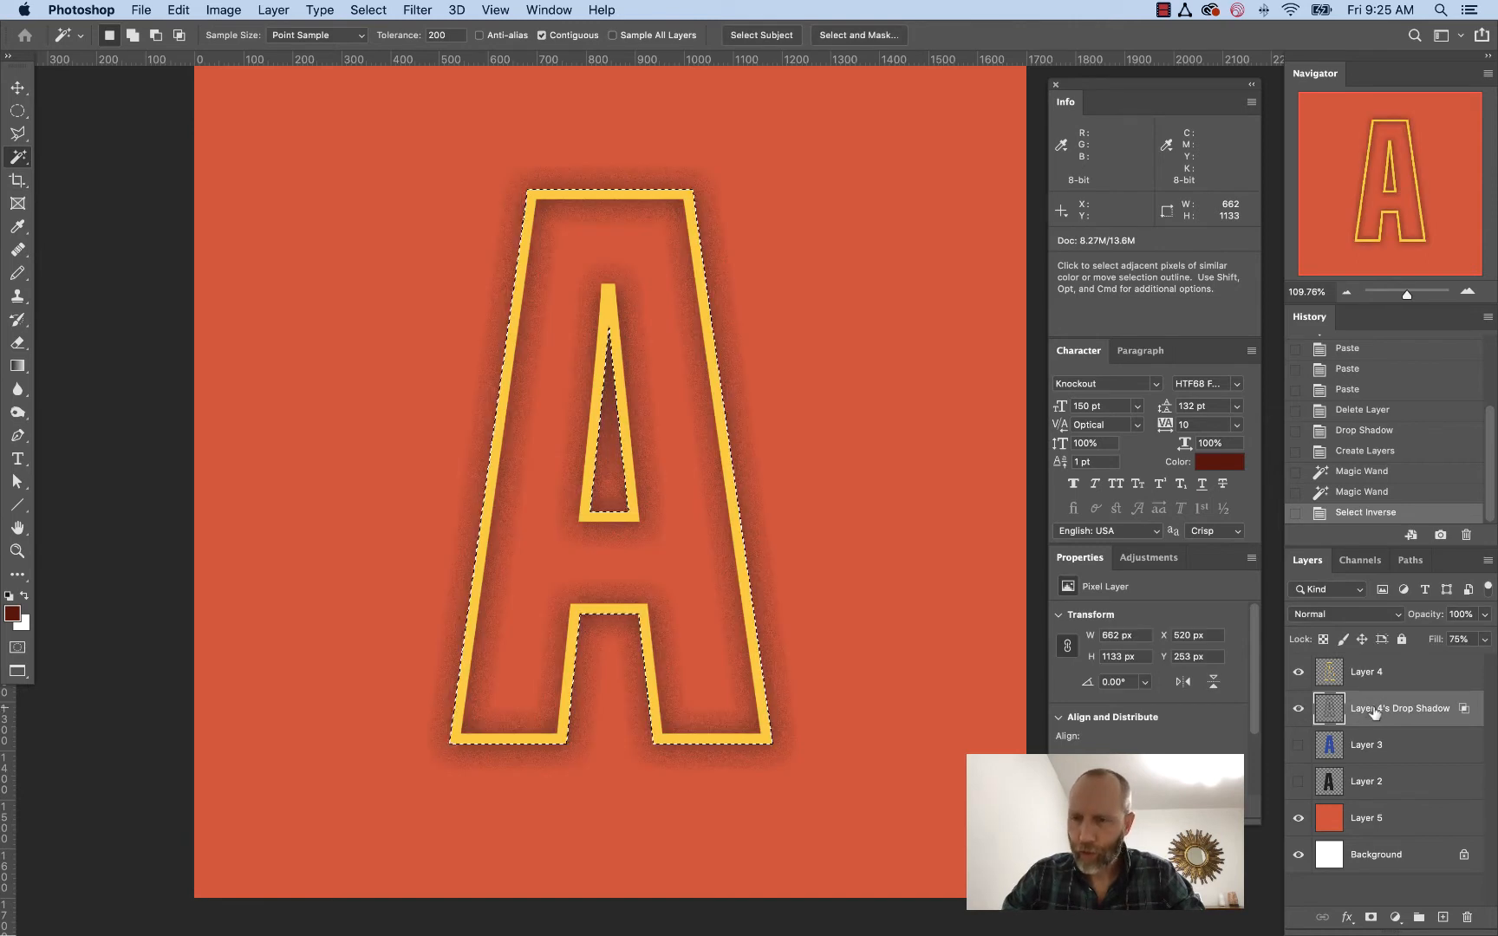
click(1368, 918)
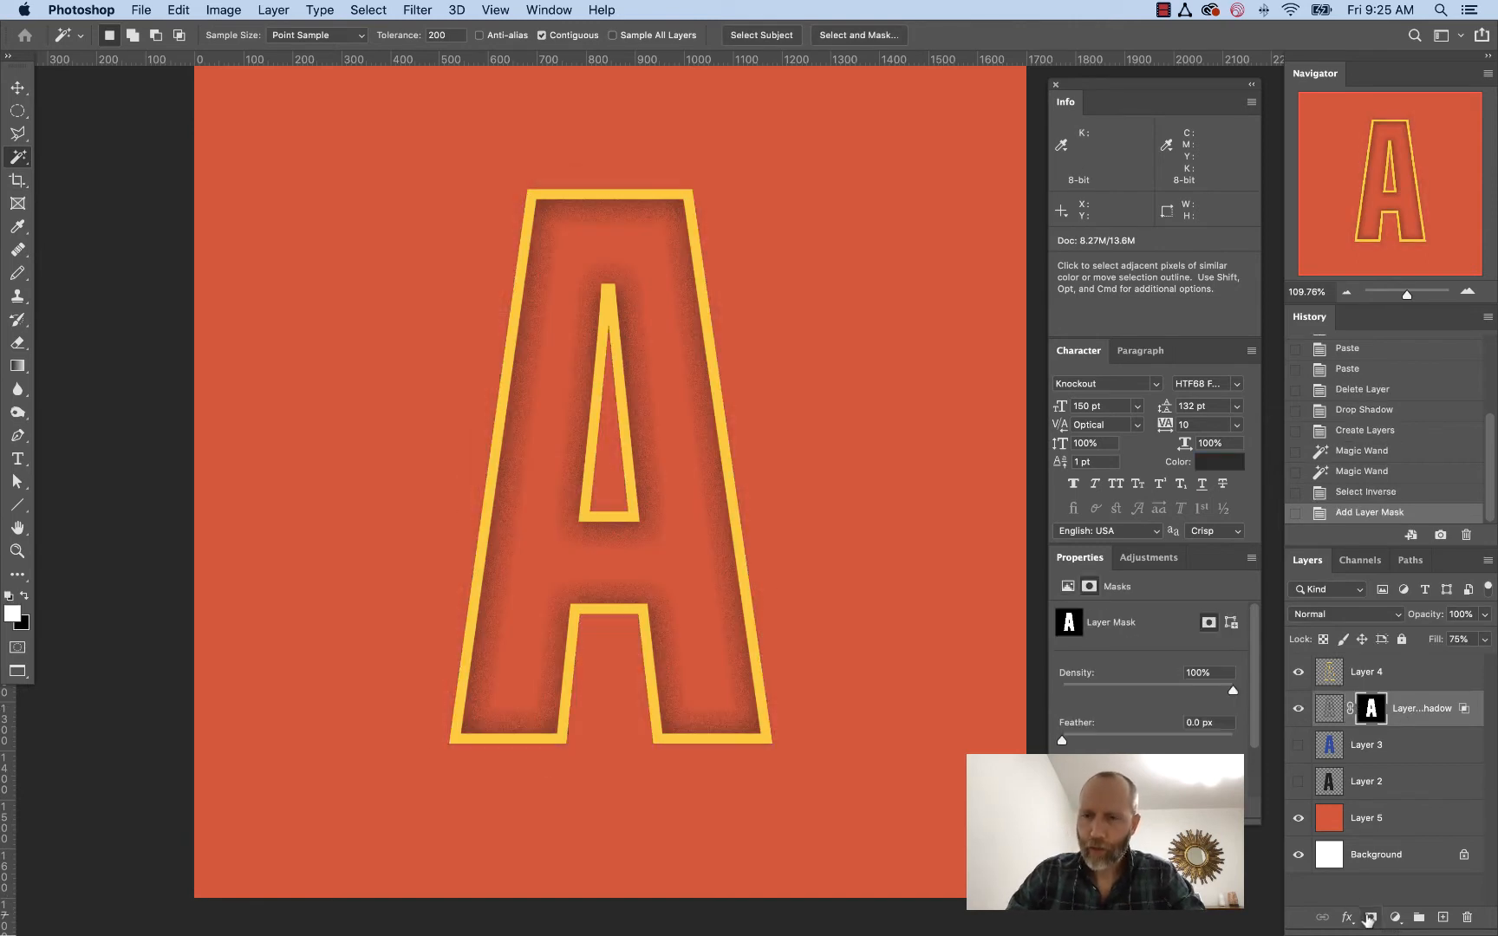
alt+click(1371, 711)
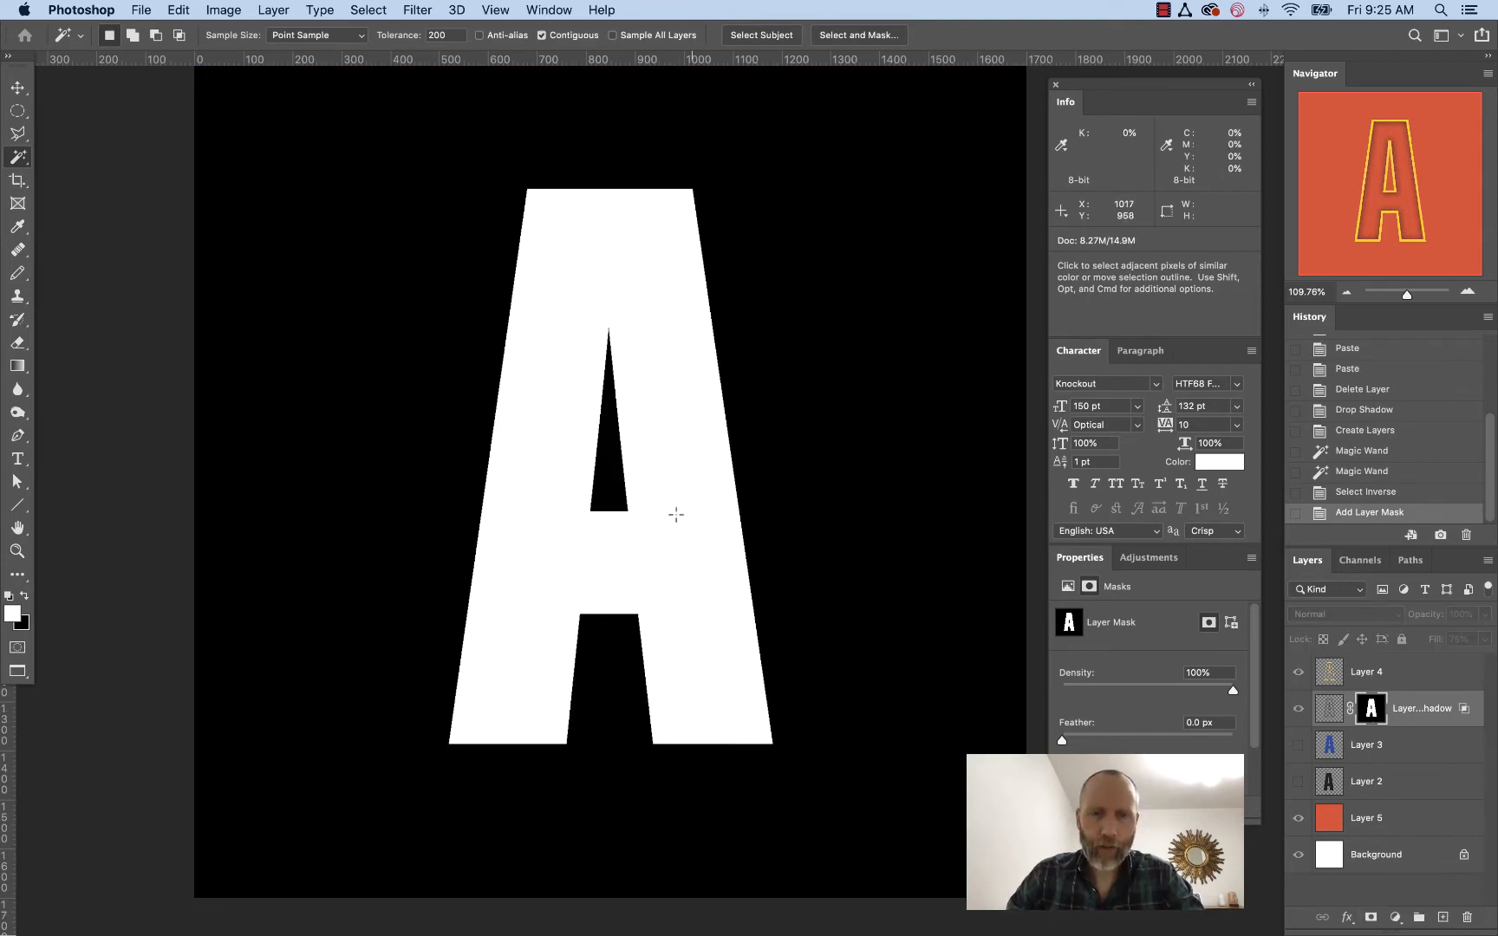
click(1326, 713)
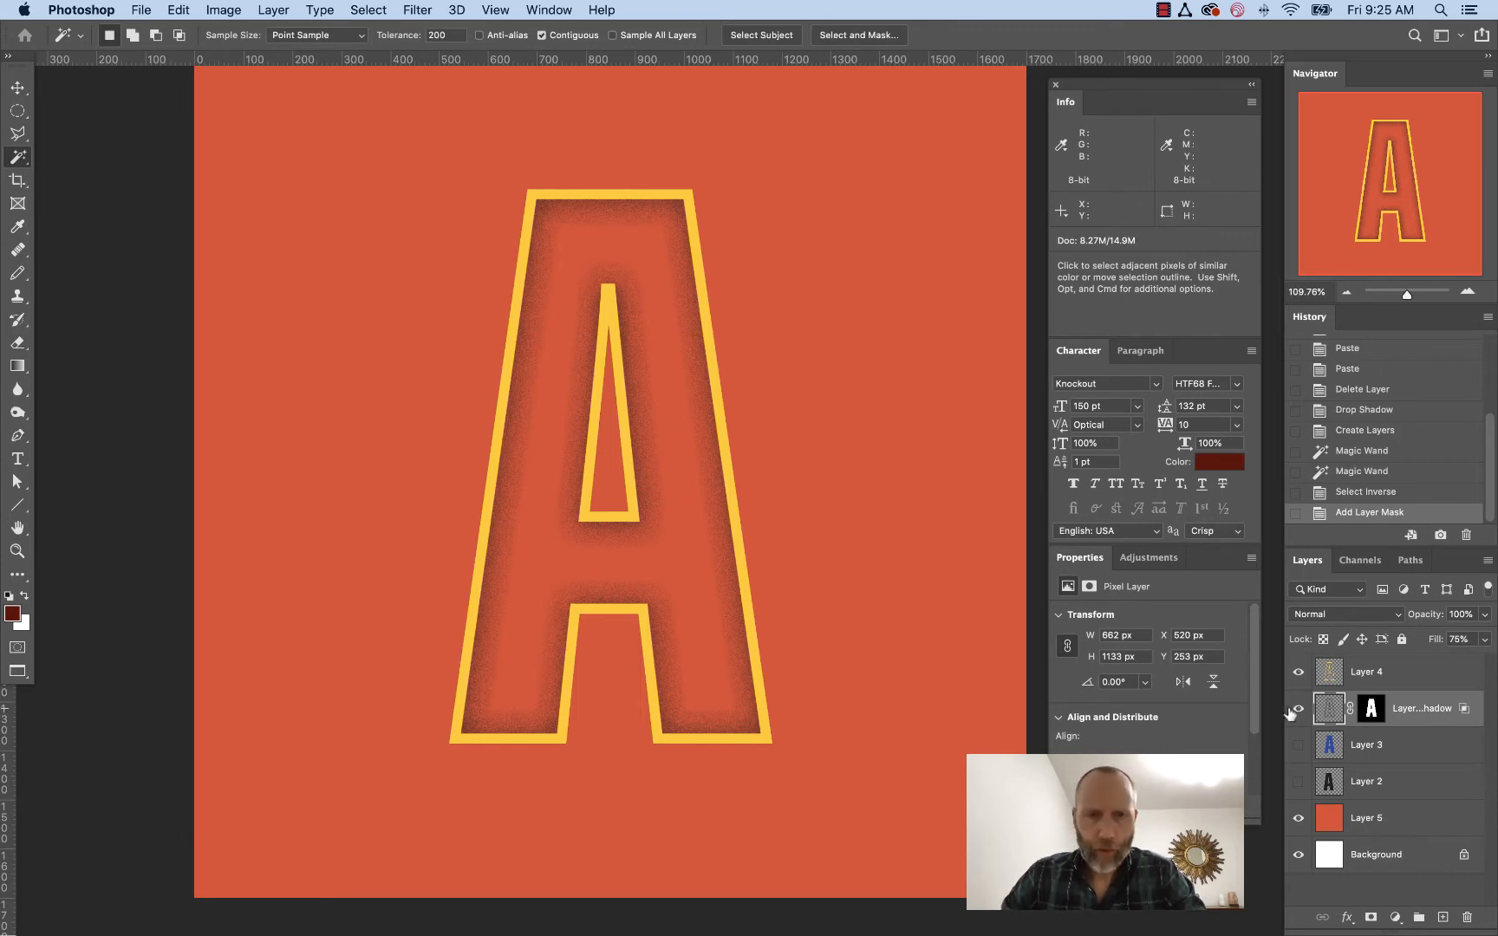
Make Layer 3 and Layer 2 visible again and select the outline Layer 4
click(1299, 746)
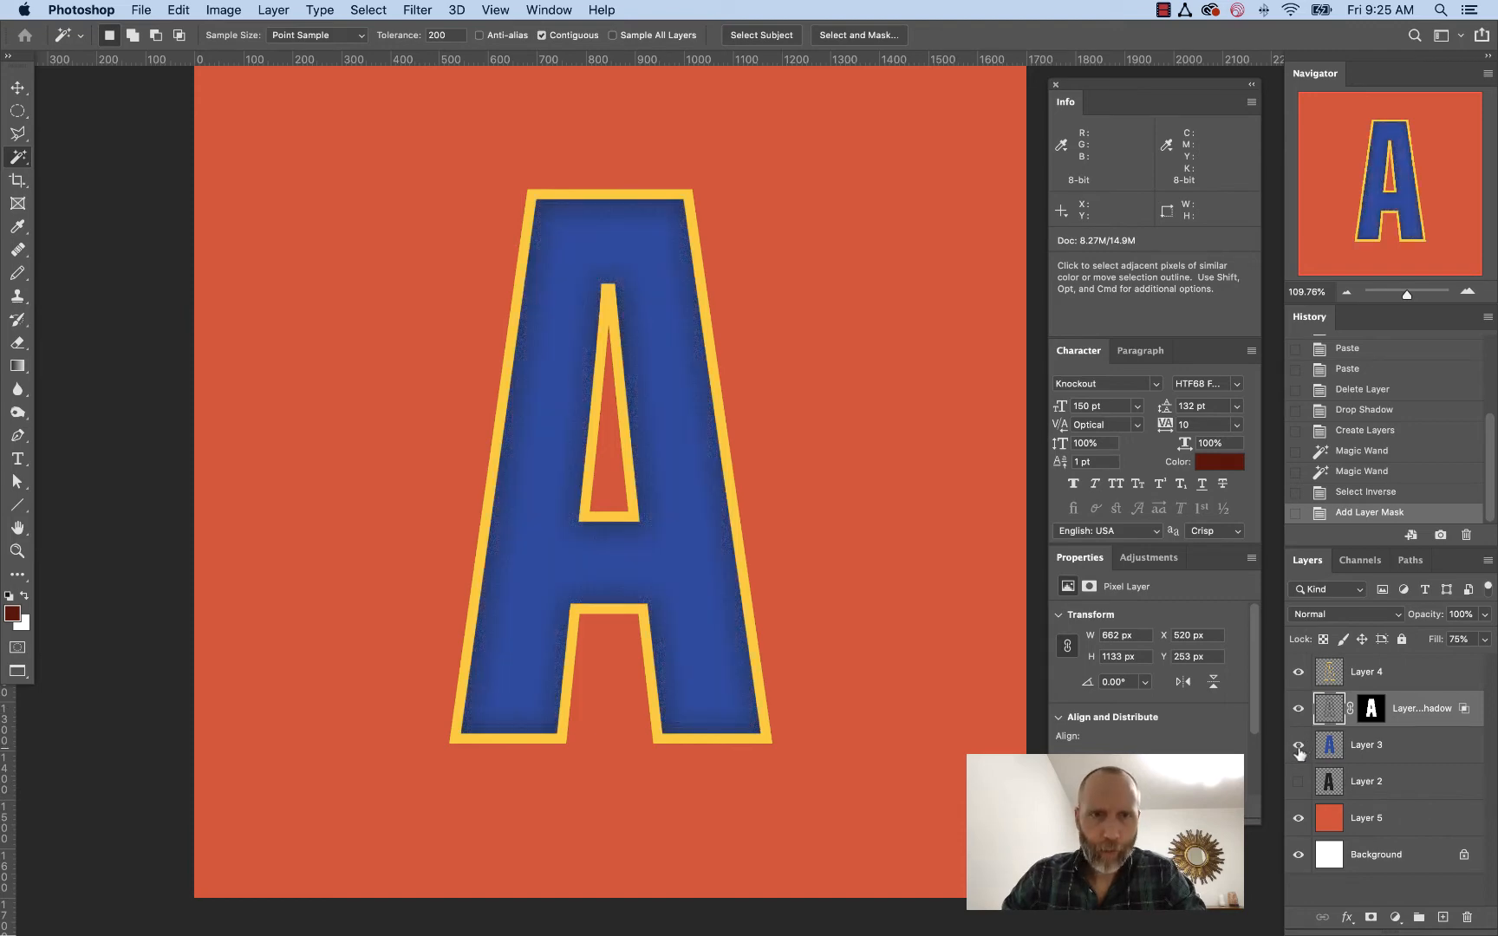
click(1297, 781)
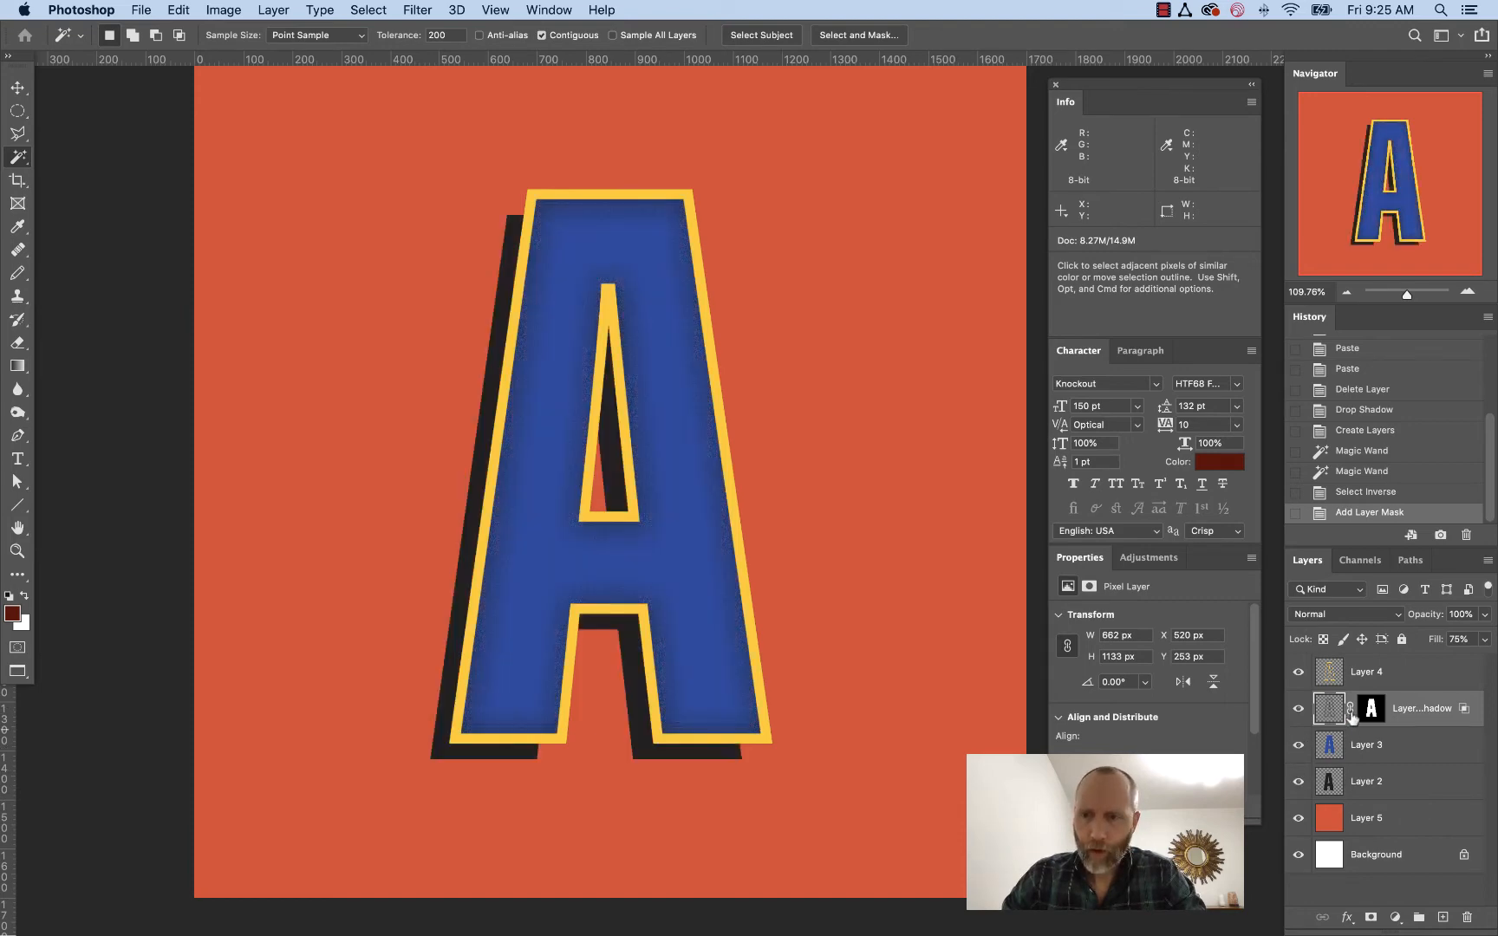
click(1330, 669)
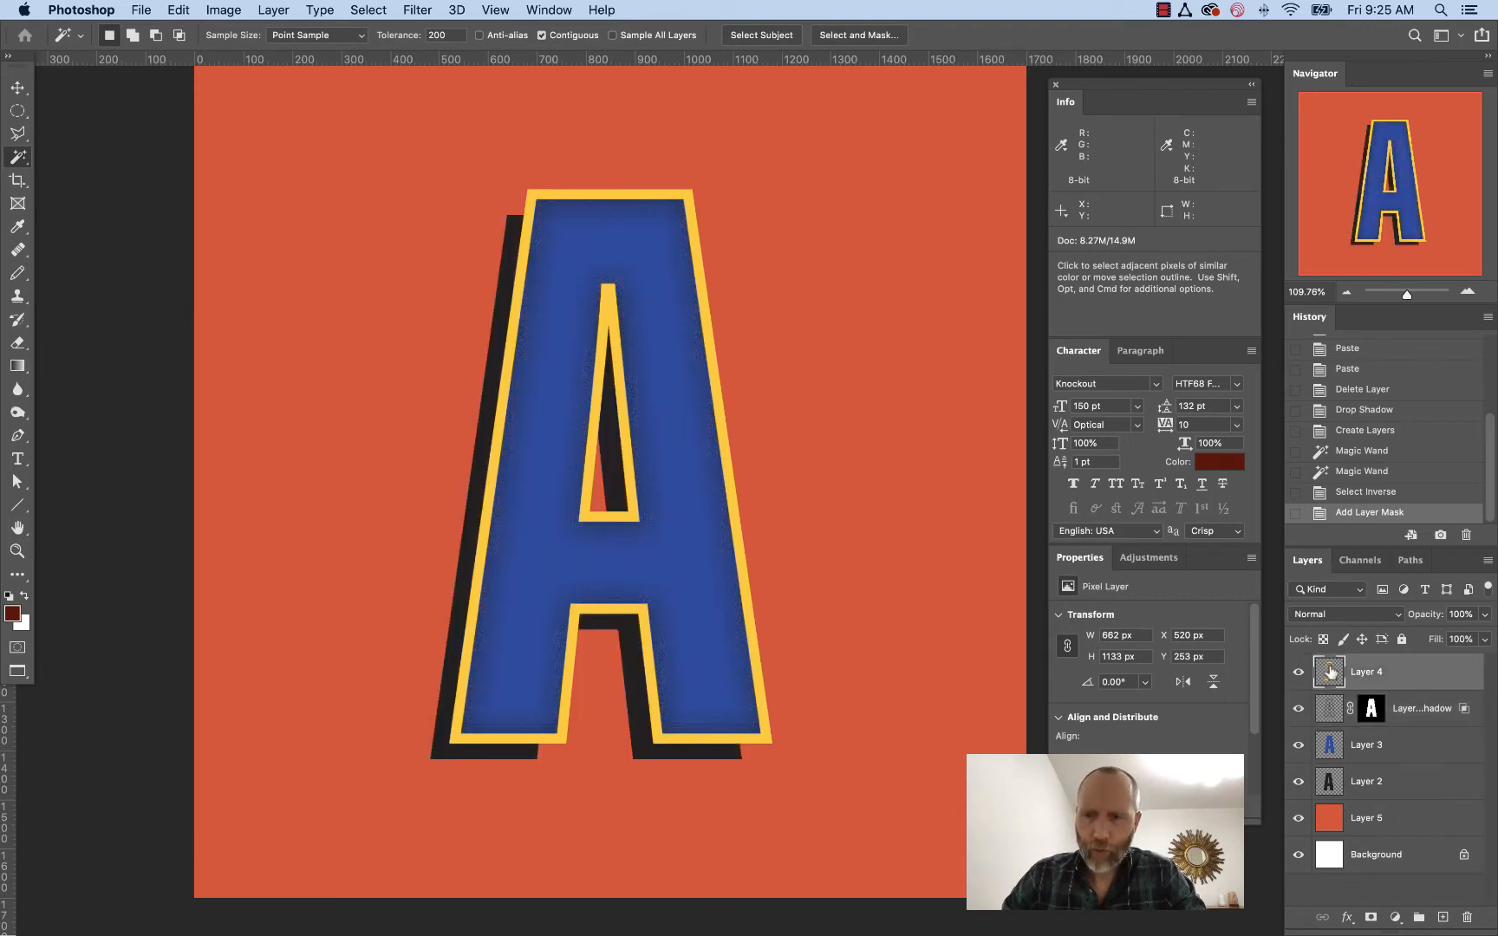
click(1349, 916)
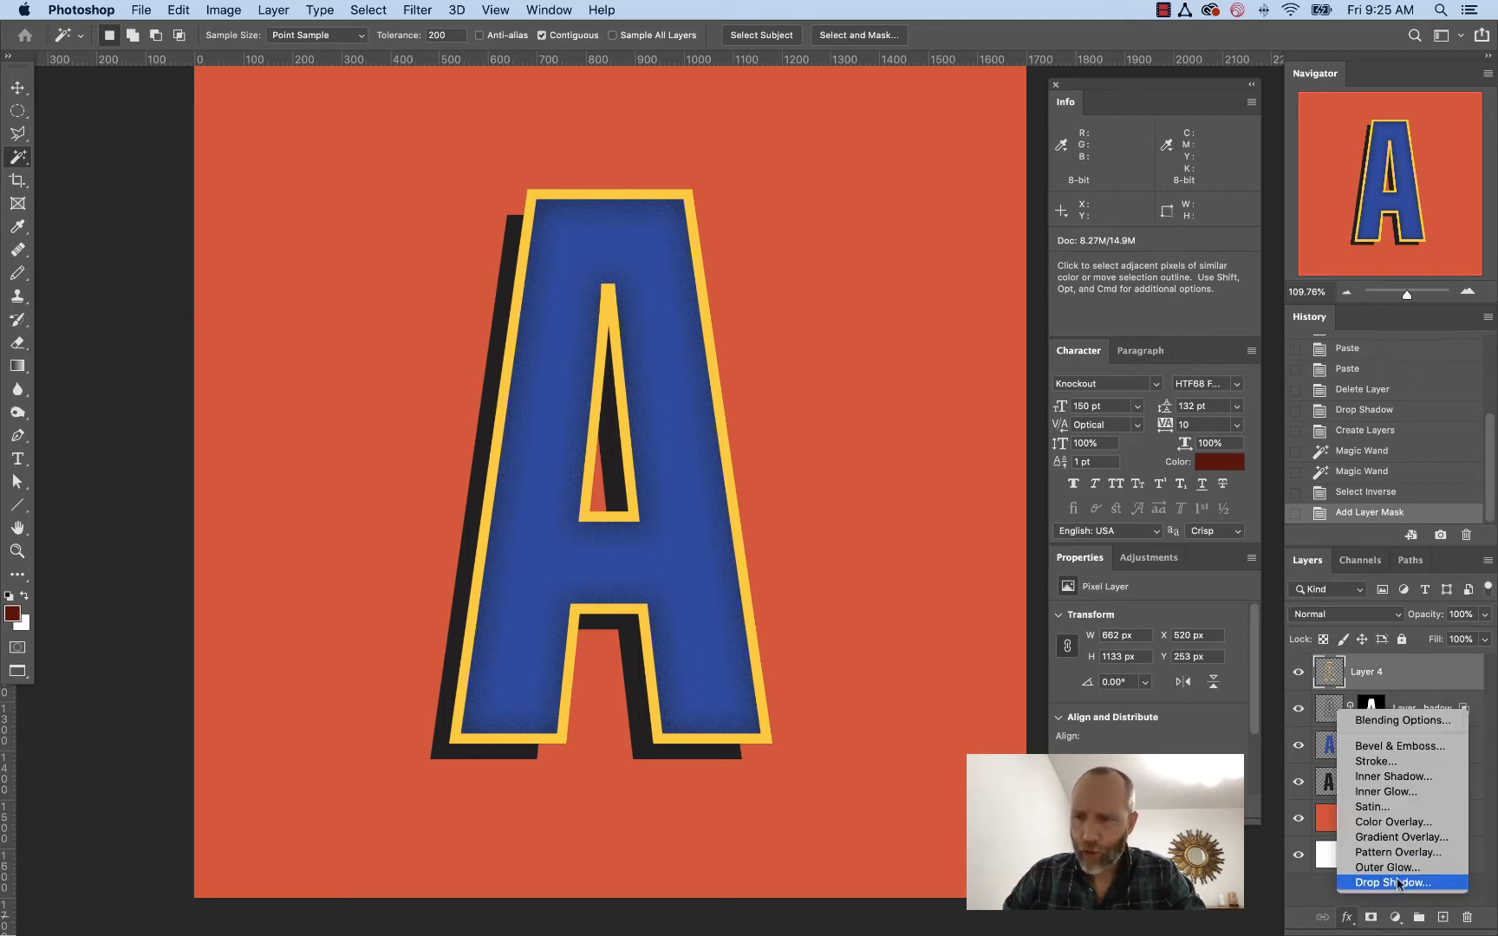
click(1401, 793)
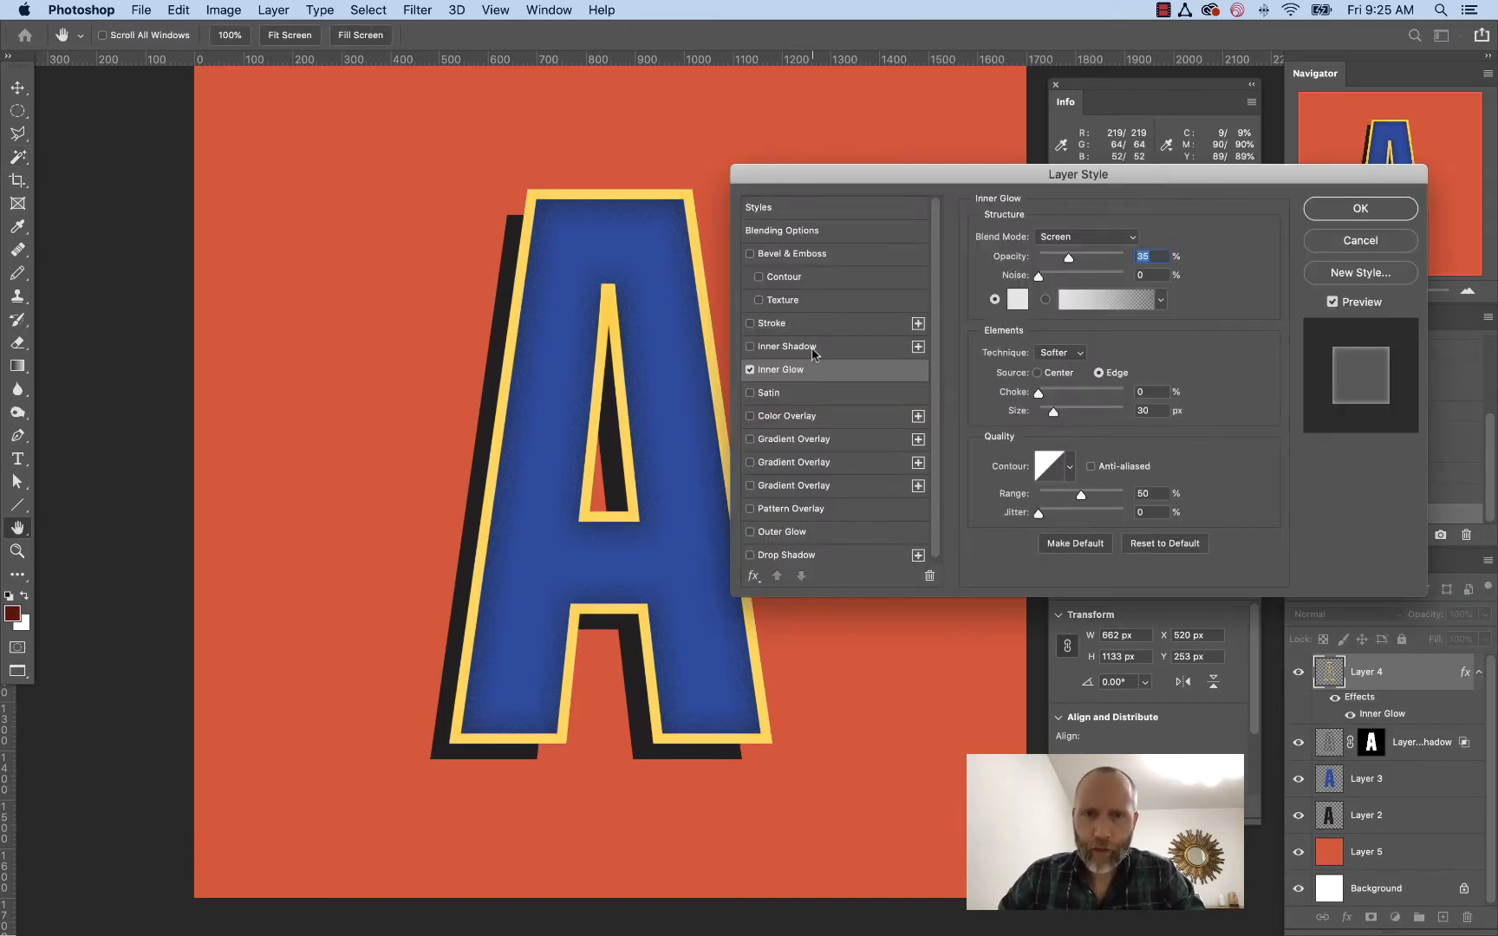
click(1323, 243)
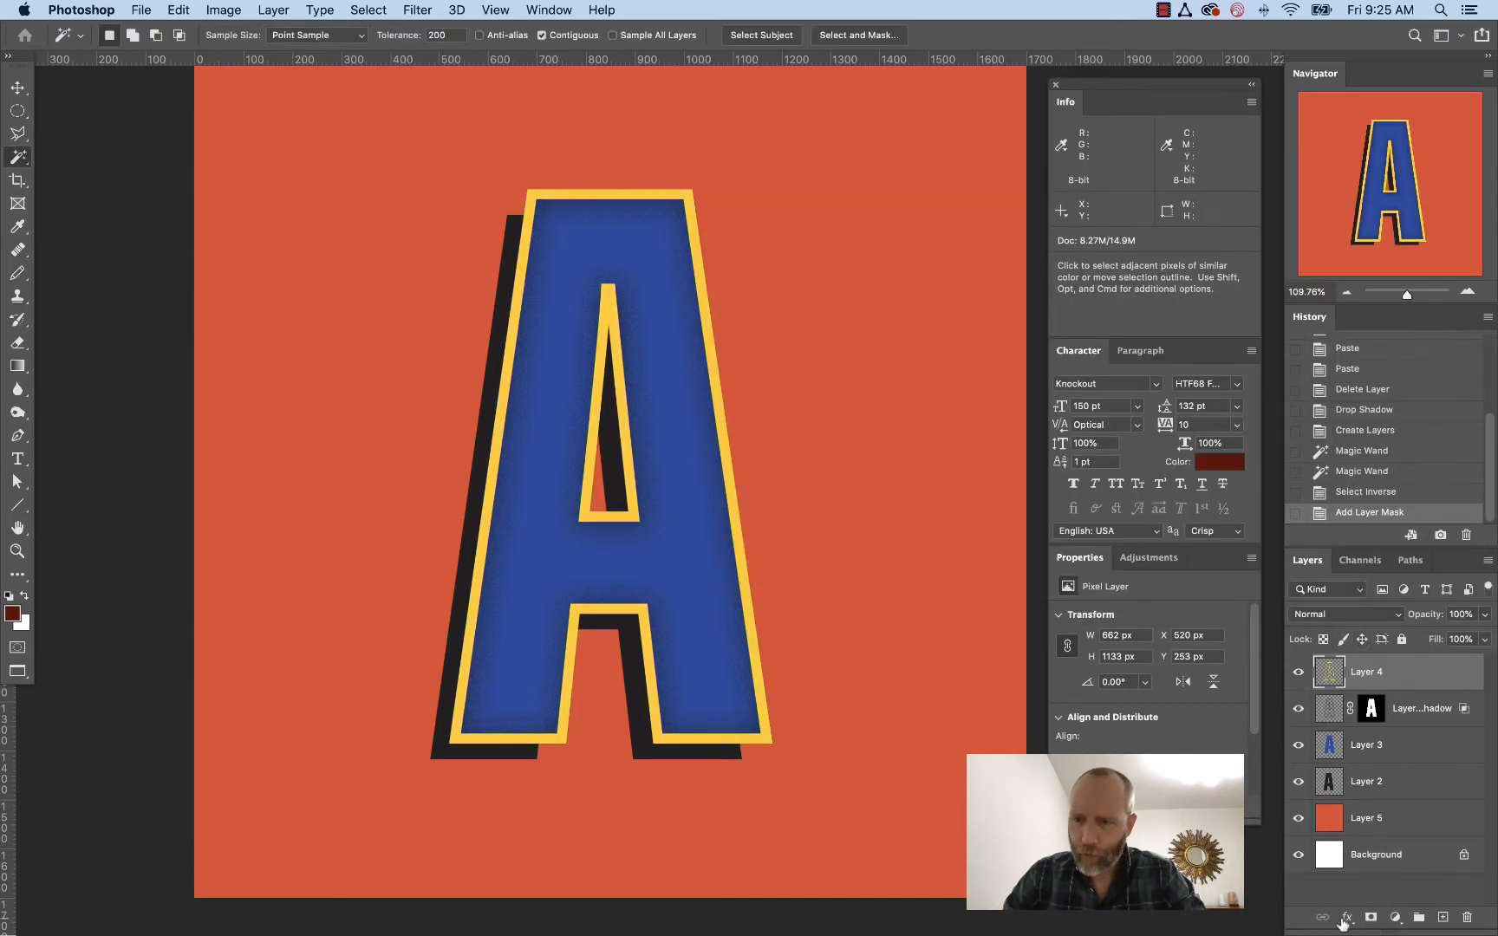
Add an Inner Shadow effect to Layer 4 with 100% opacity and shadow color 784708
click(1346, 918)
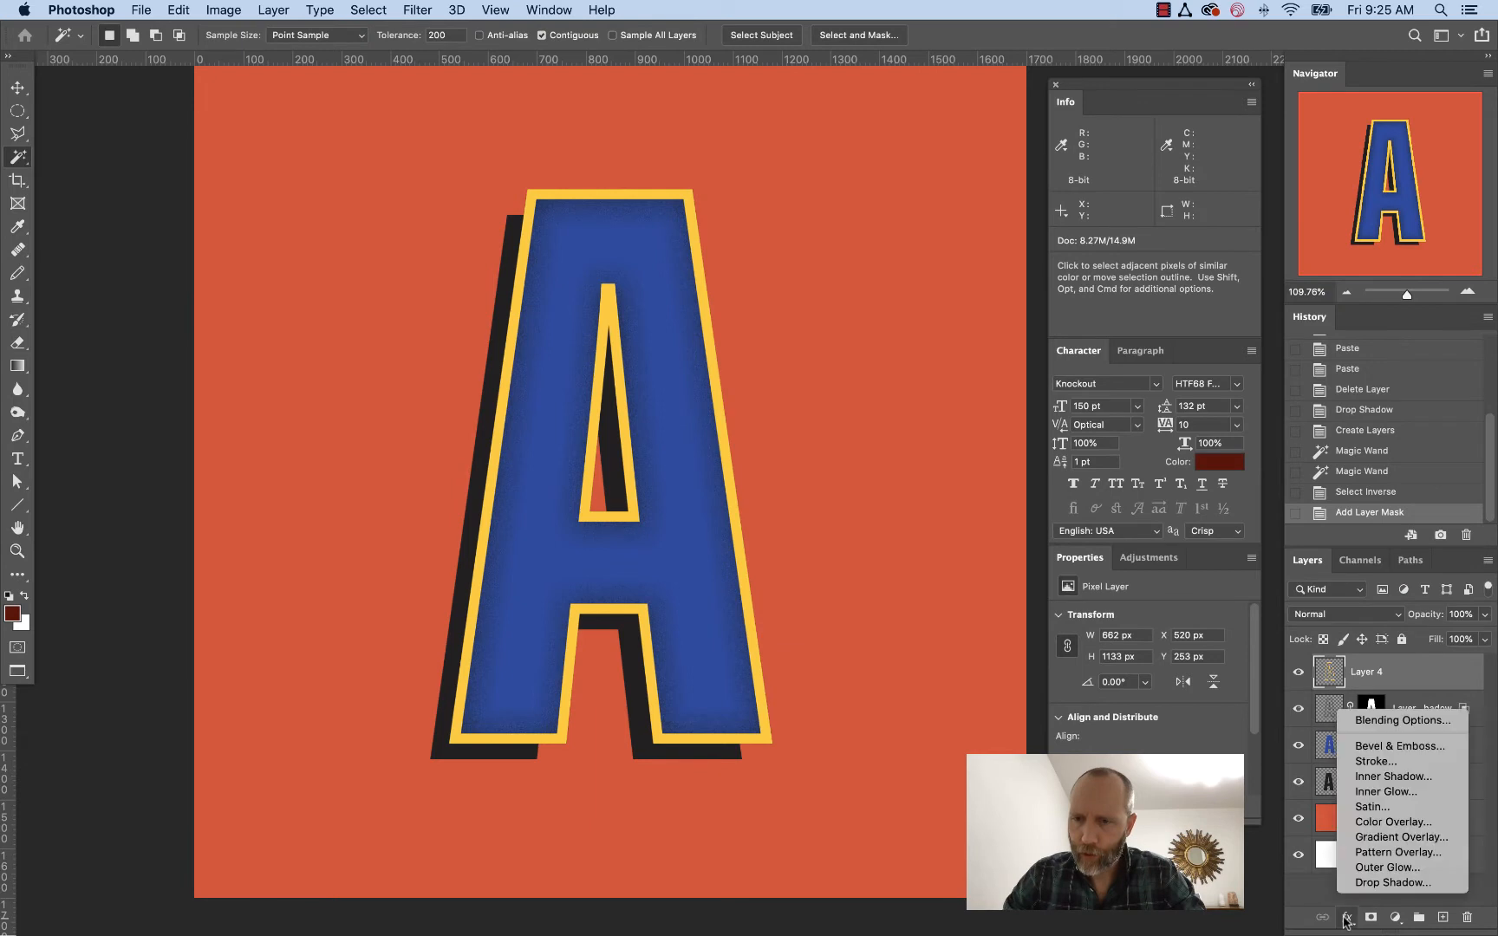
click(1390, 774)
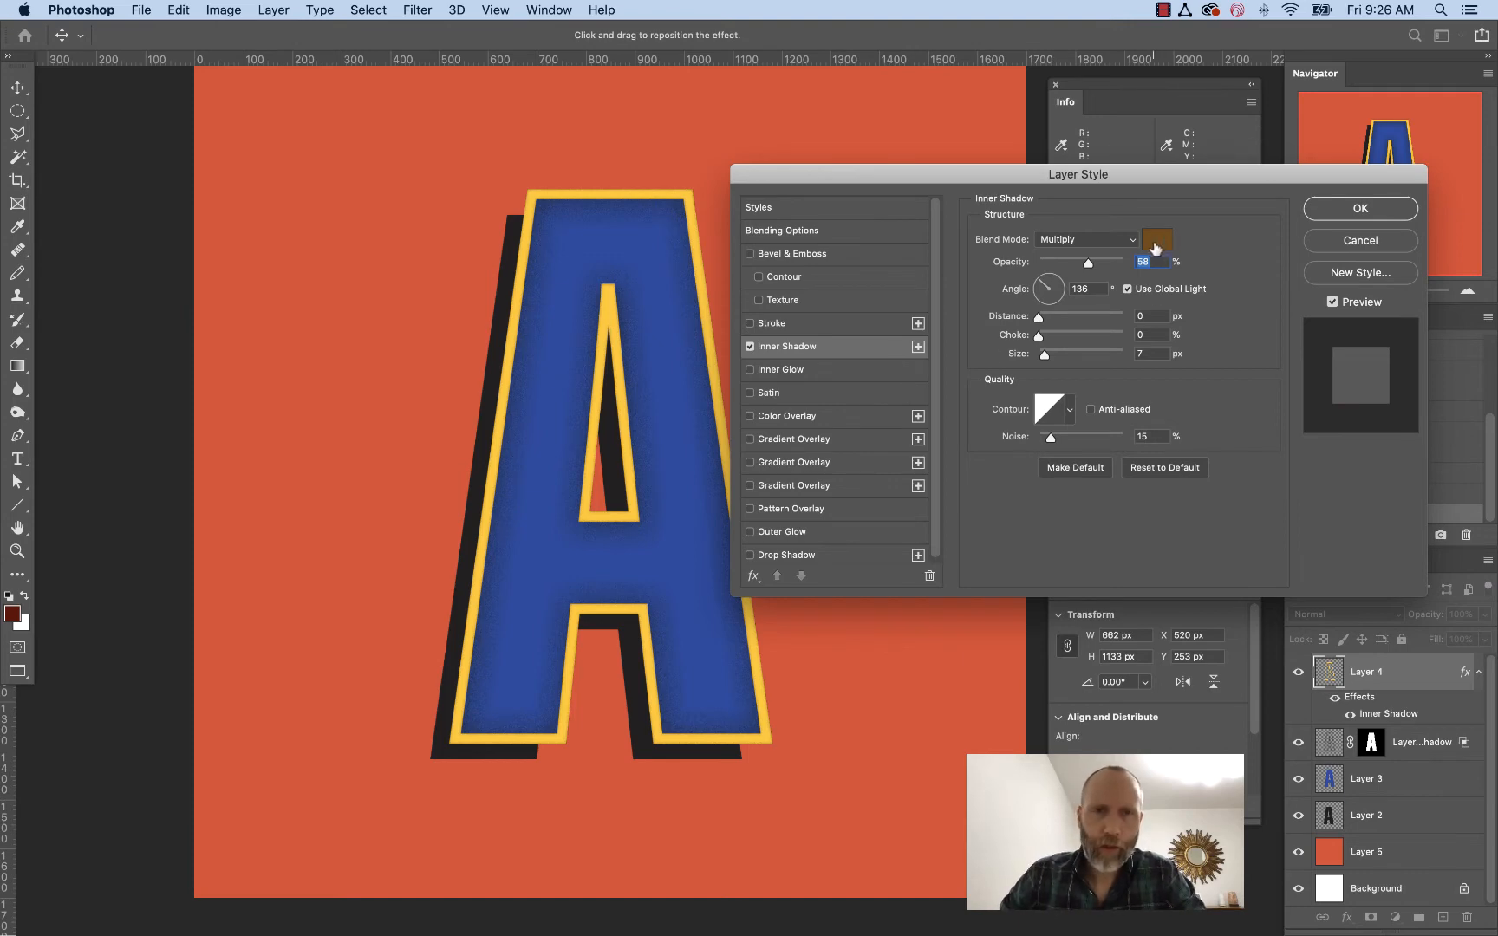
drag(1089, 263, 1124, 263)
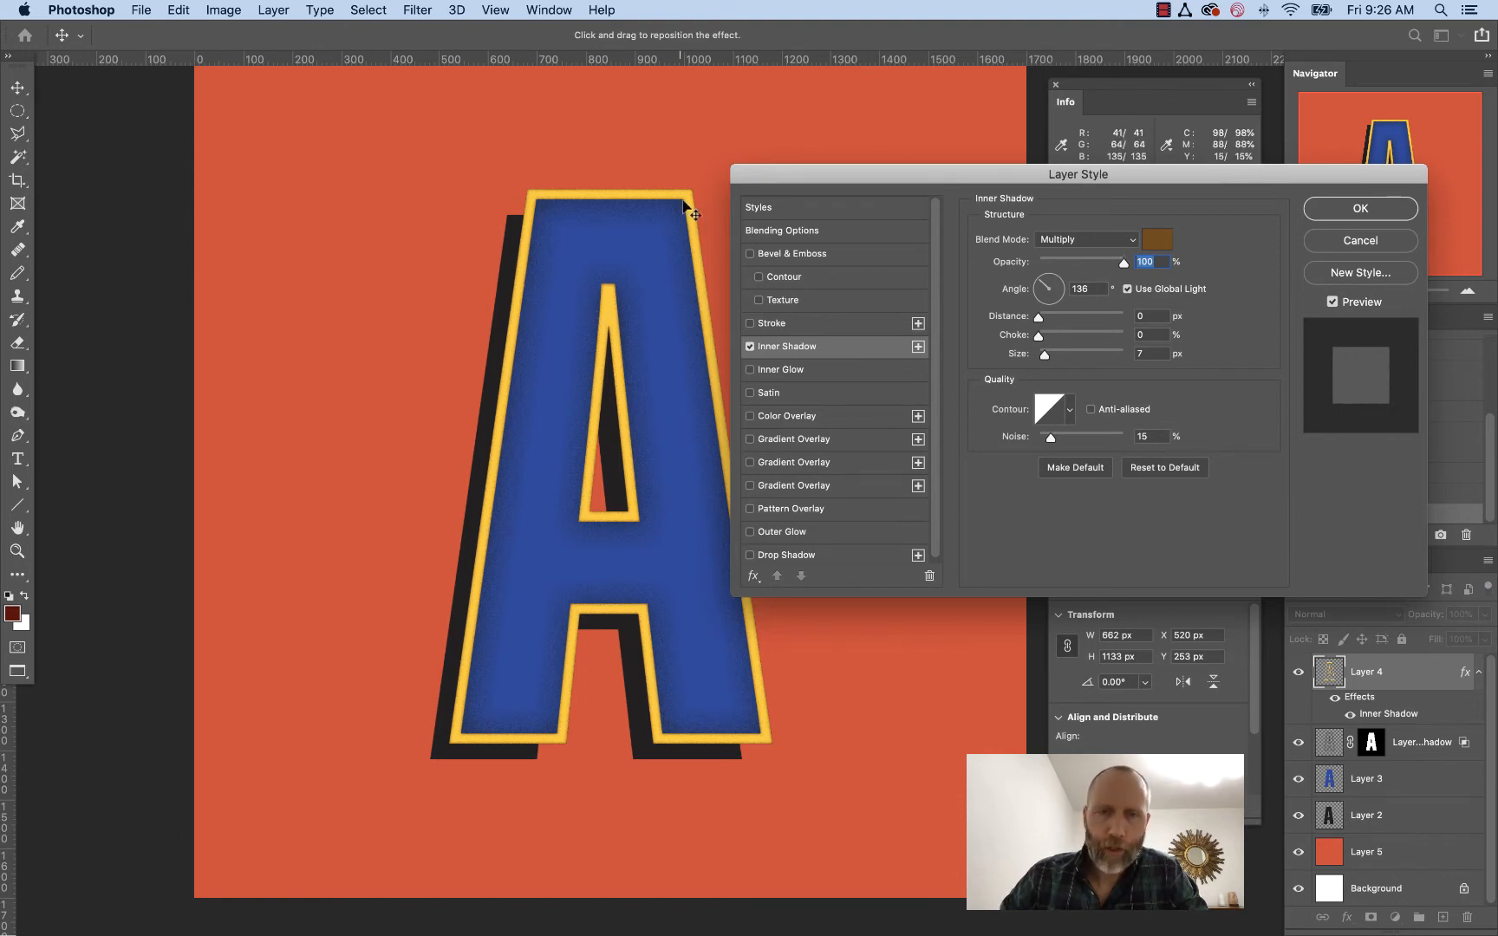
click(1157, 239)
drag(830, 550, 866, 654)
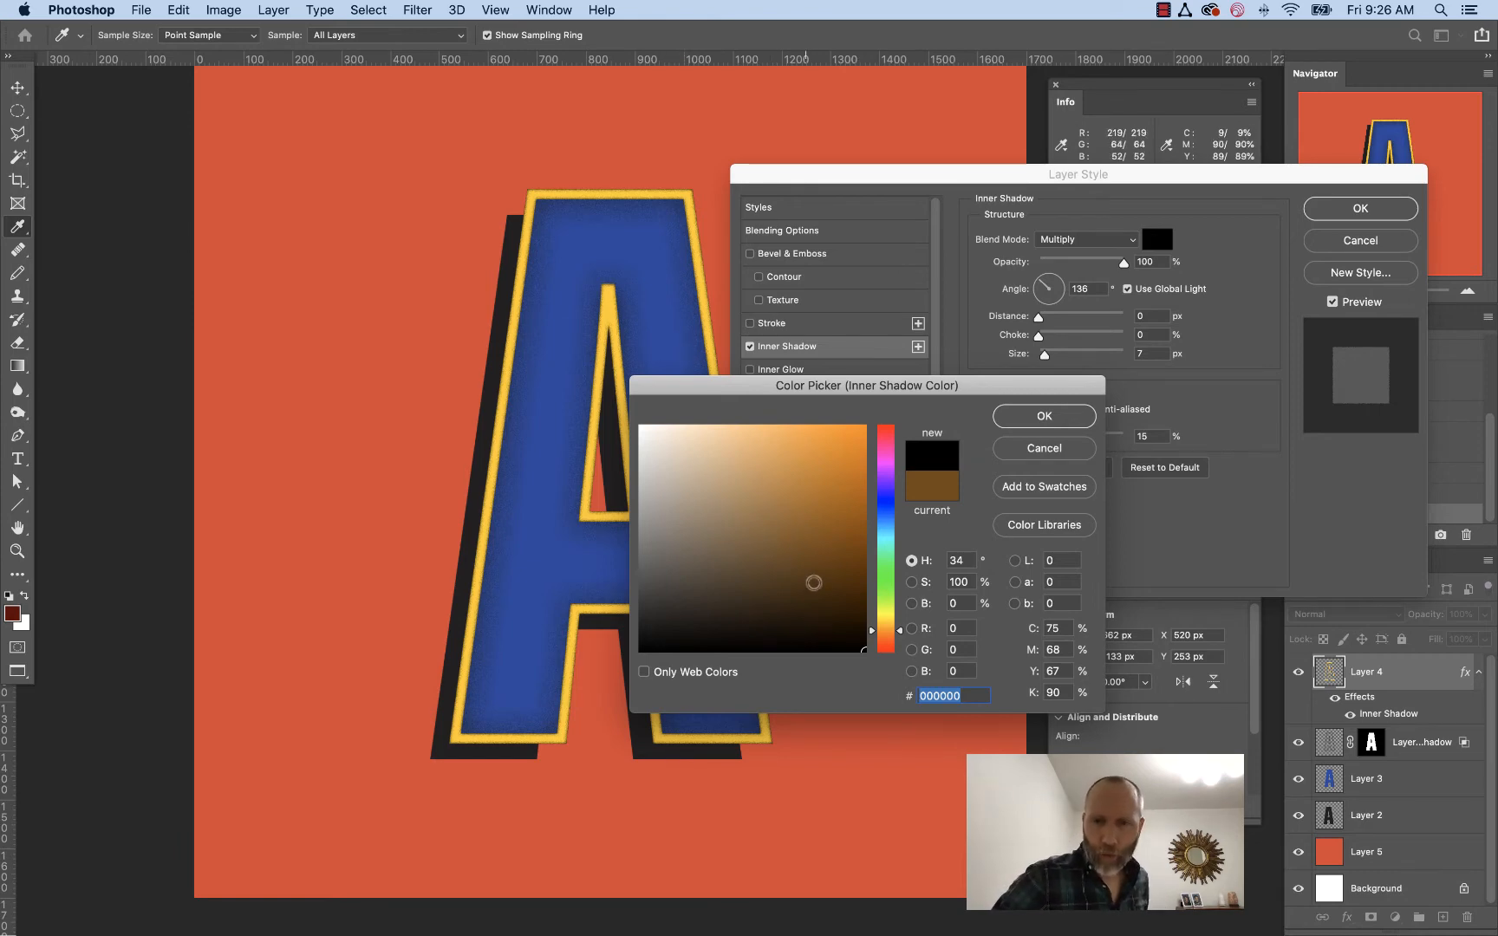
drag(861, 650, 854, 563)
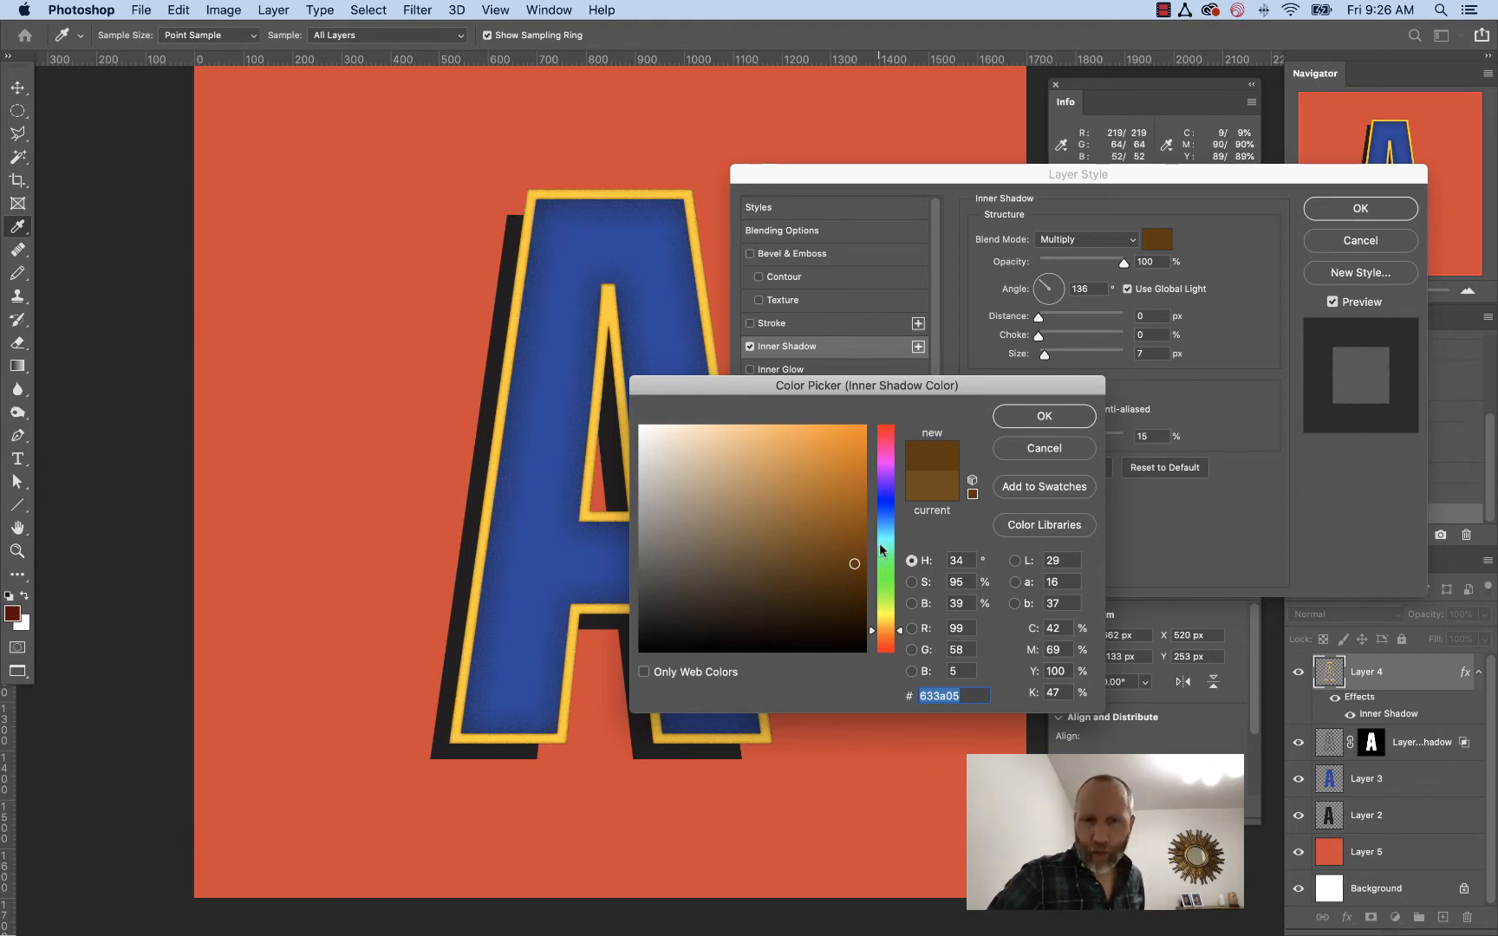
click(853, 548)
drag(853, 549, 850, 544)
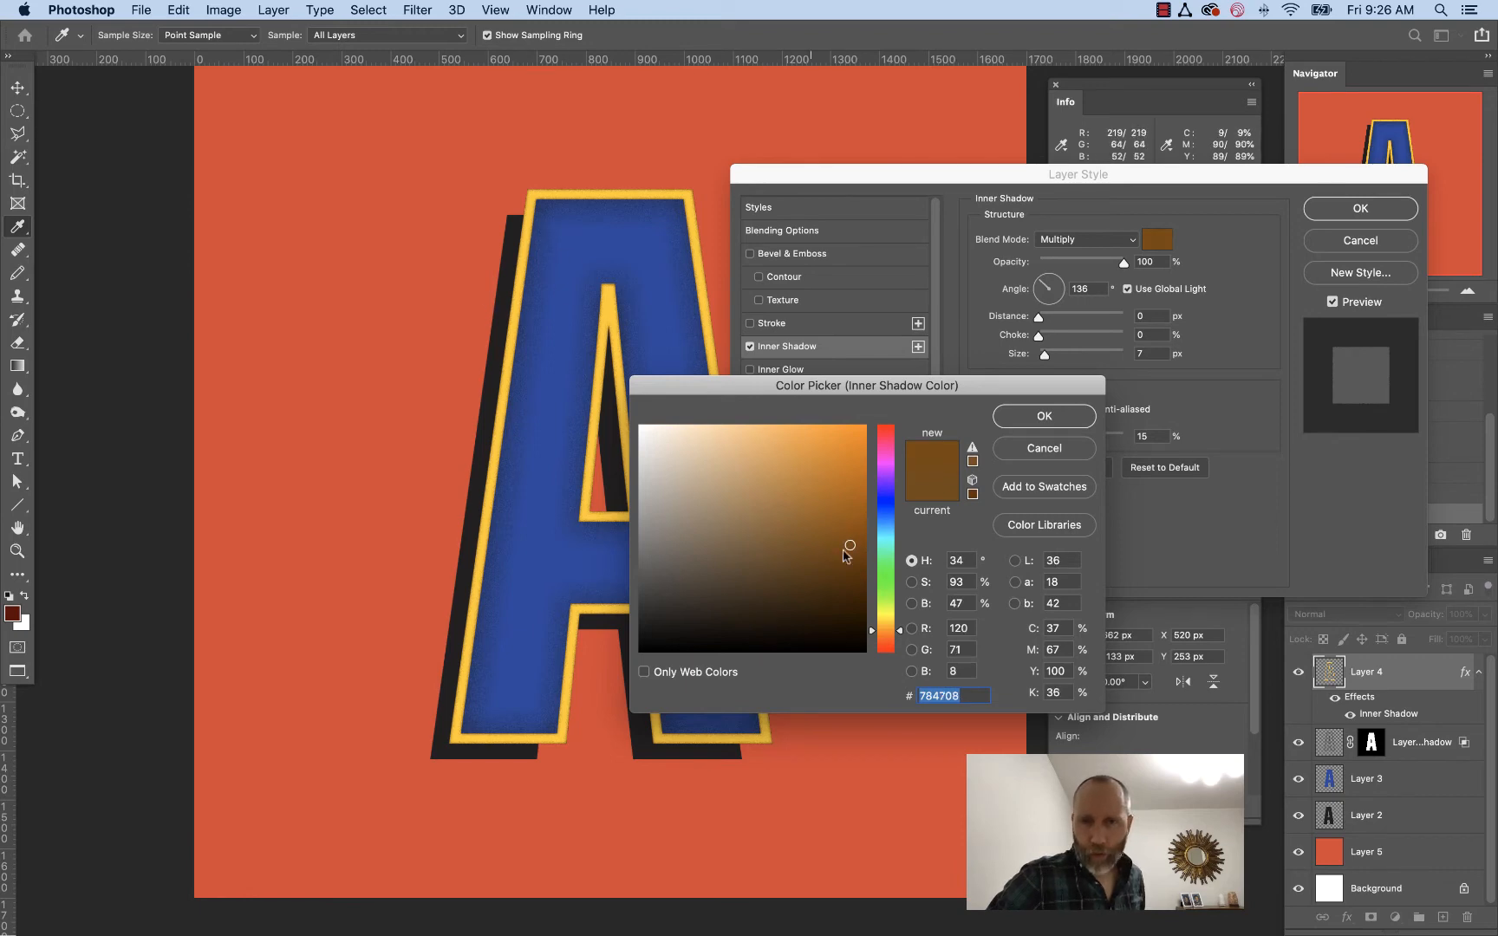
click(1044, 416)
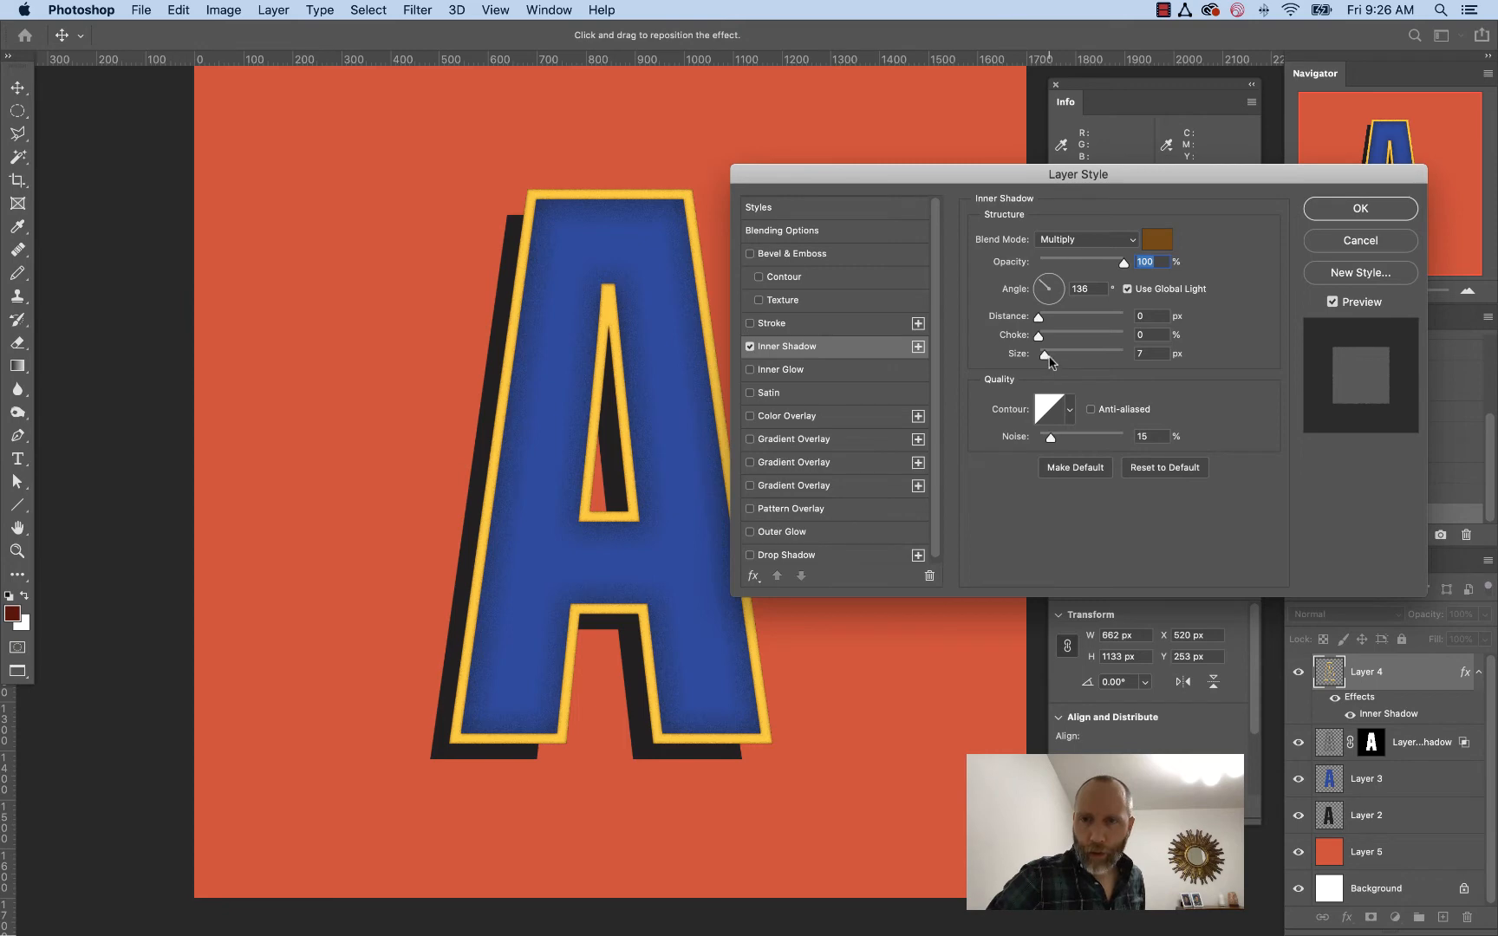
Adjust the inner shadow's size and apply the layer style
mouse_move(1045, 355)
mouse_down()
mouse_move(1061, 361)
mouse_move(1040, 361)
mouse_up()
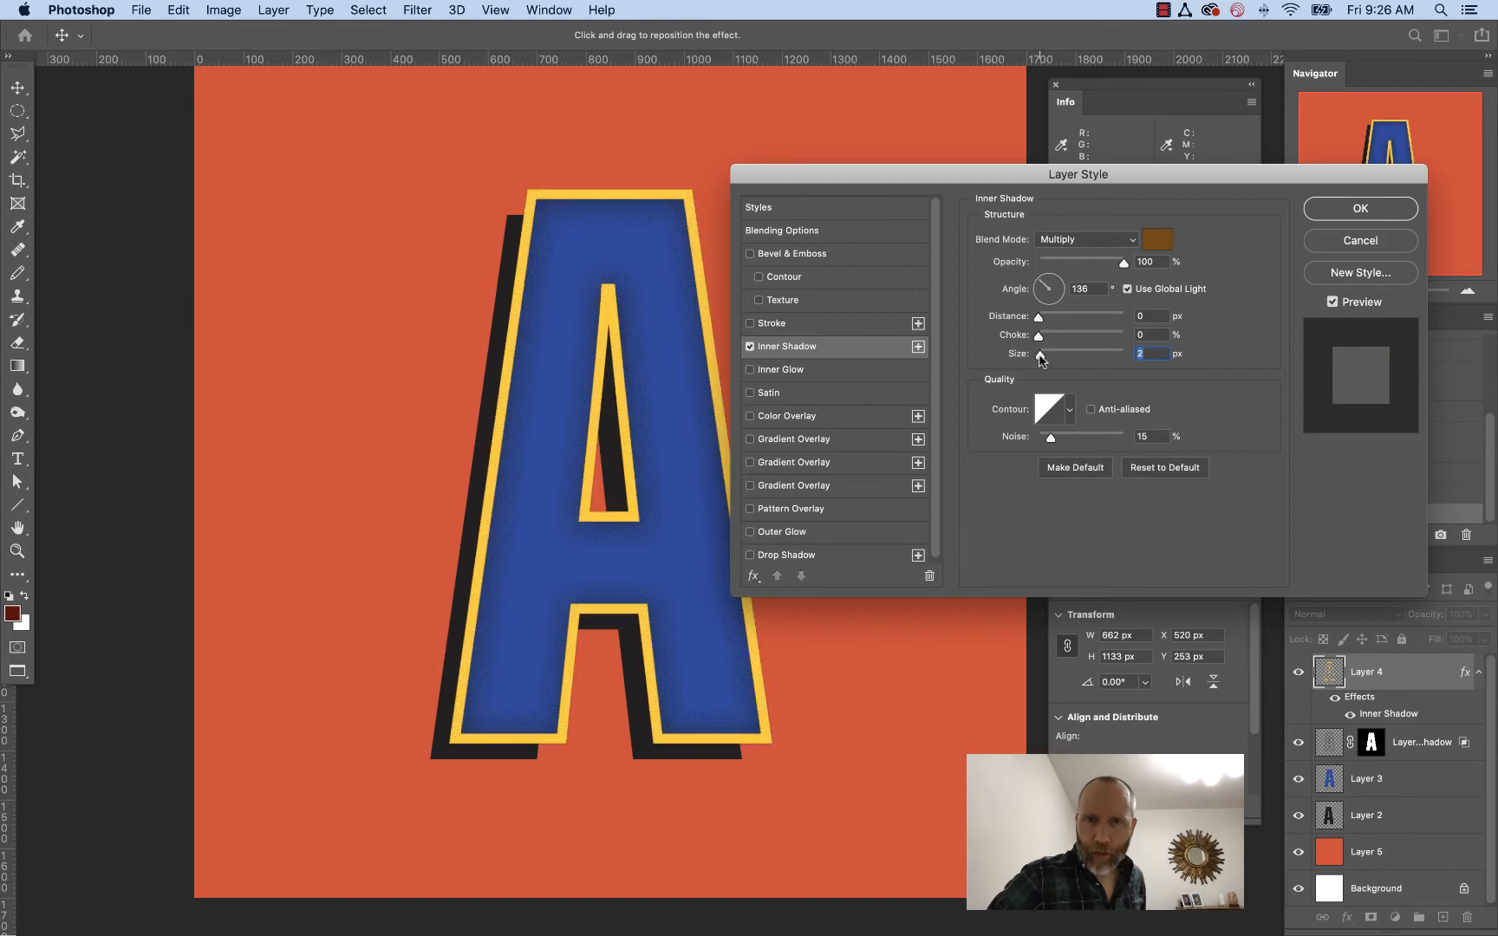
key(Up)
key(Up)
key(Up)
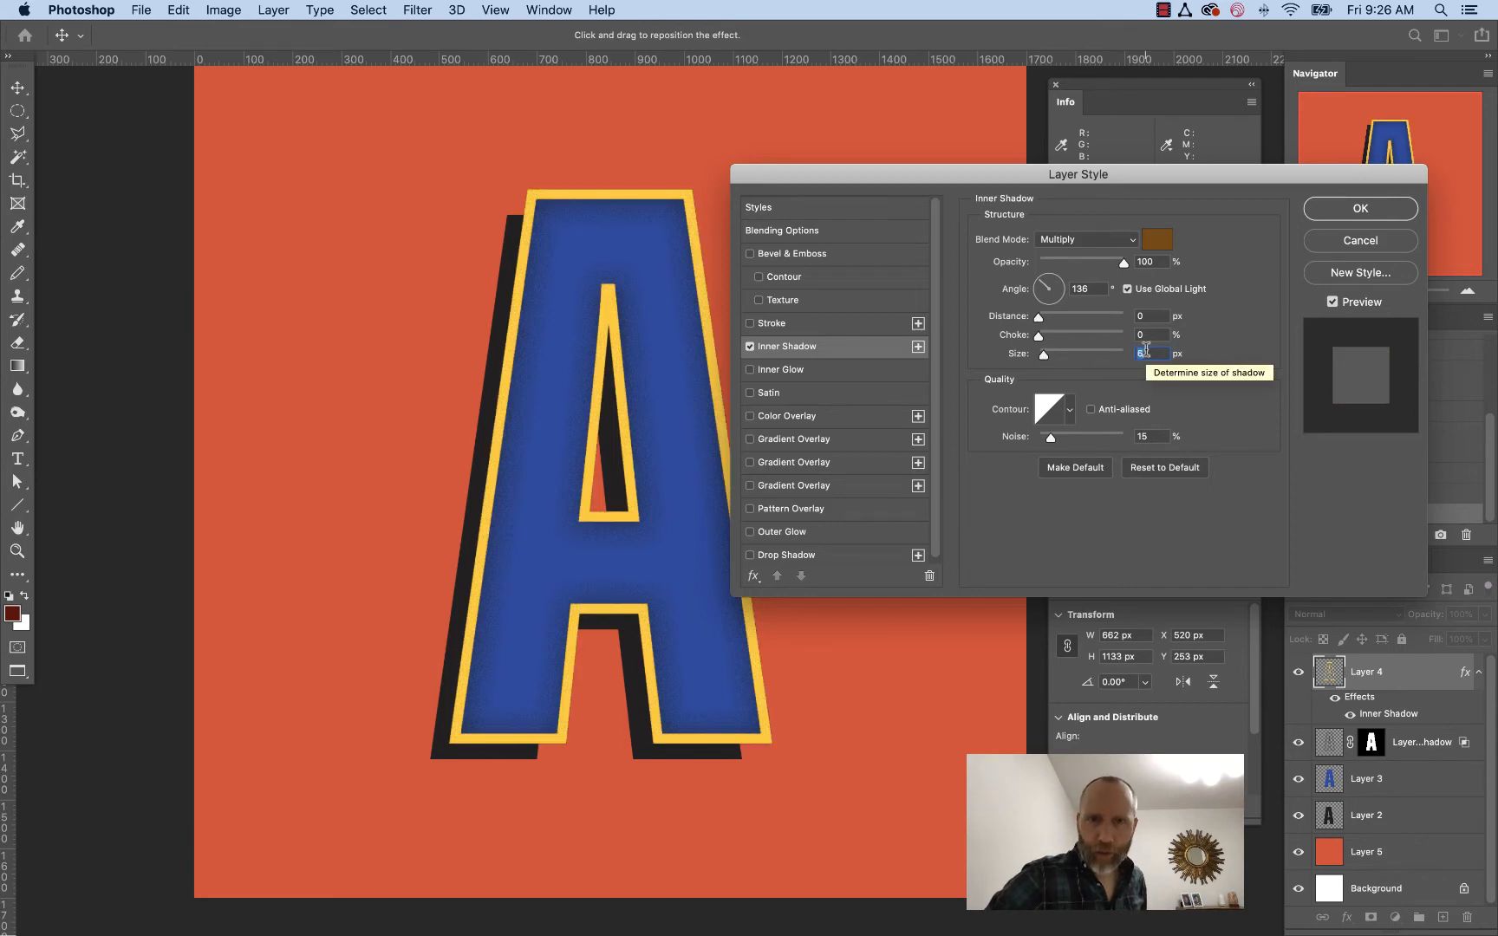
key(Up)
key(Up)
key(Up)
key(Up)
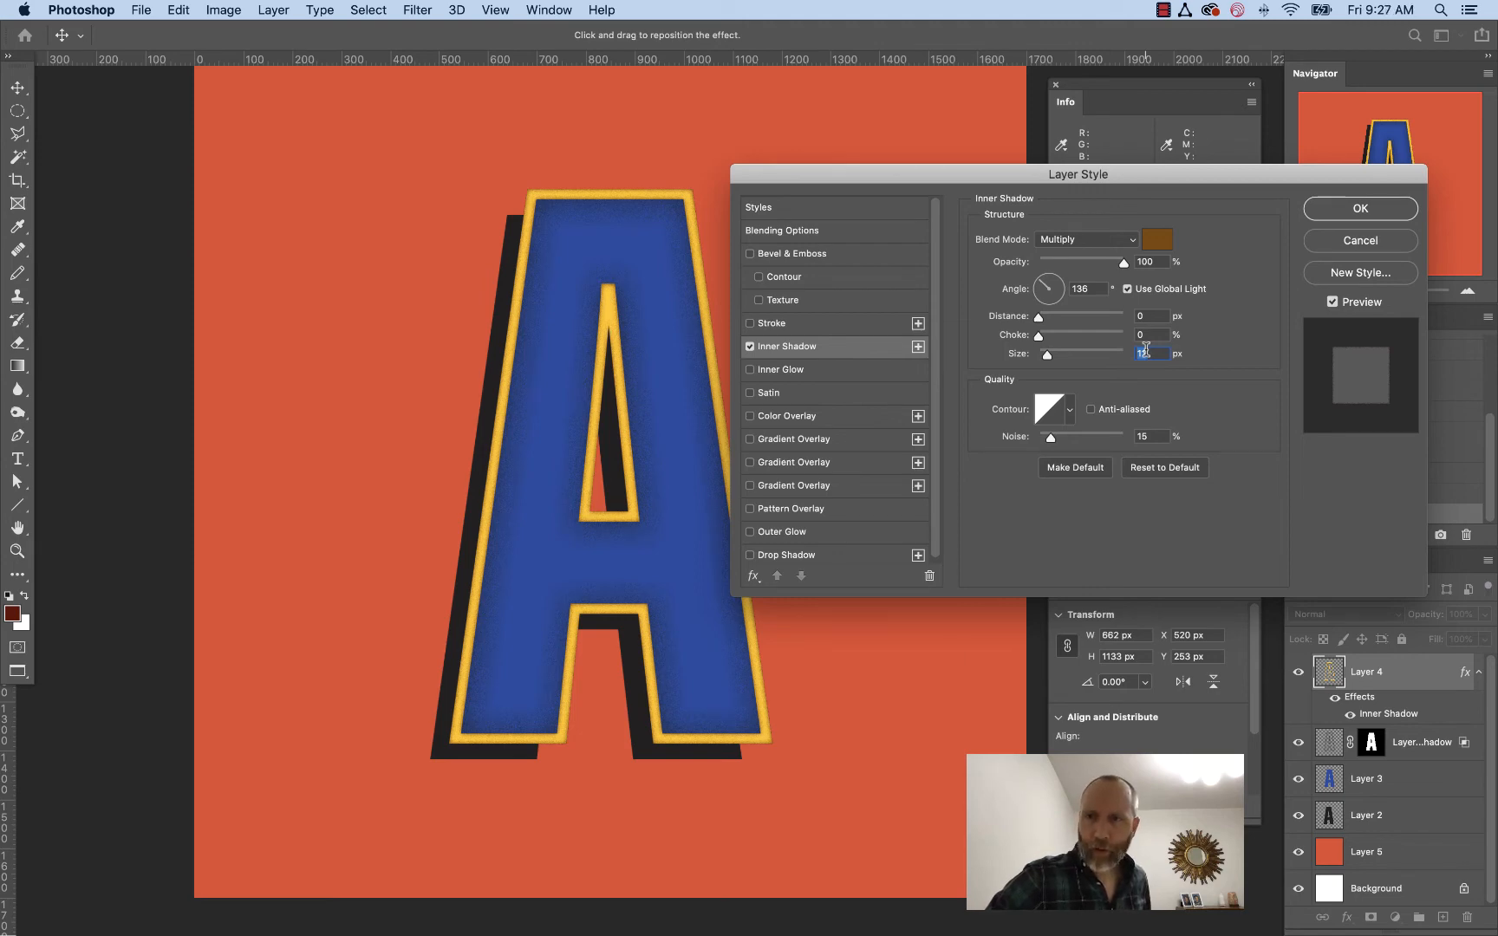
key(Return)
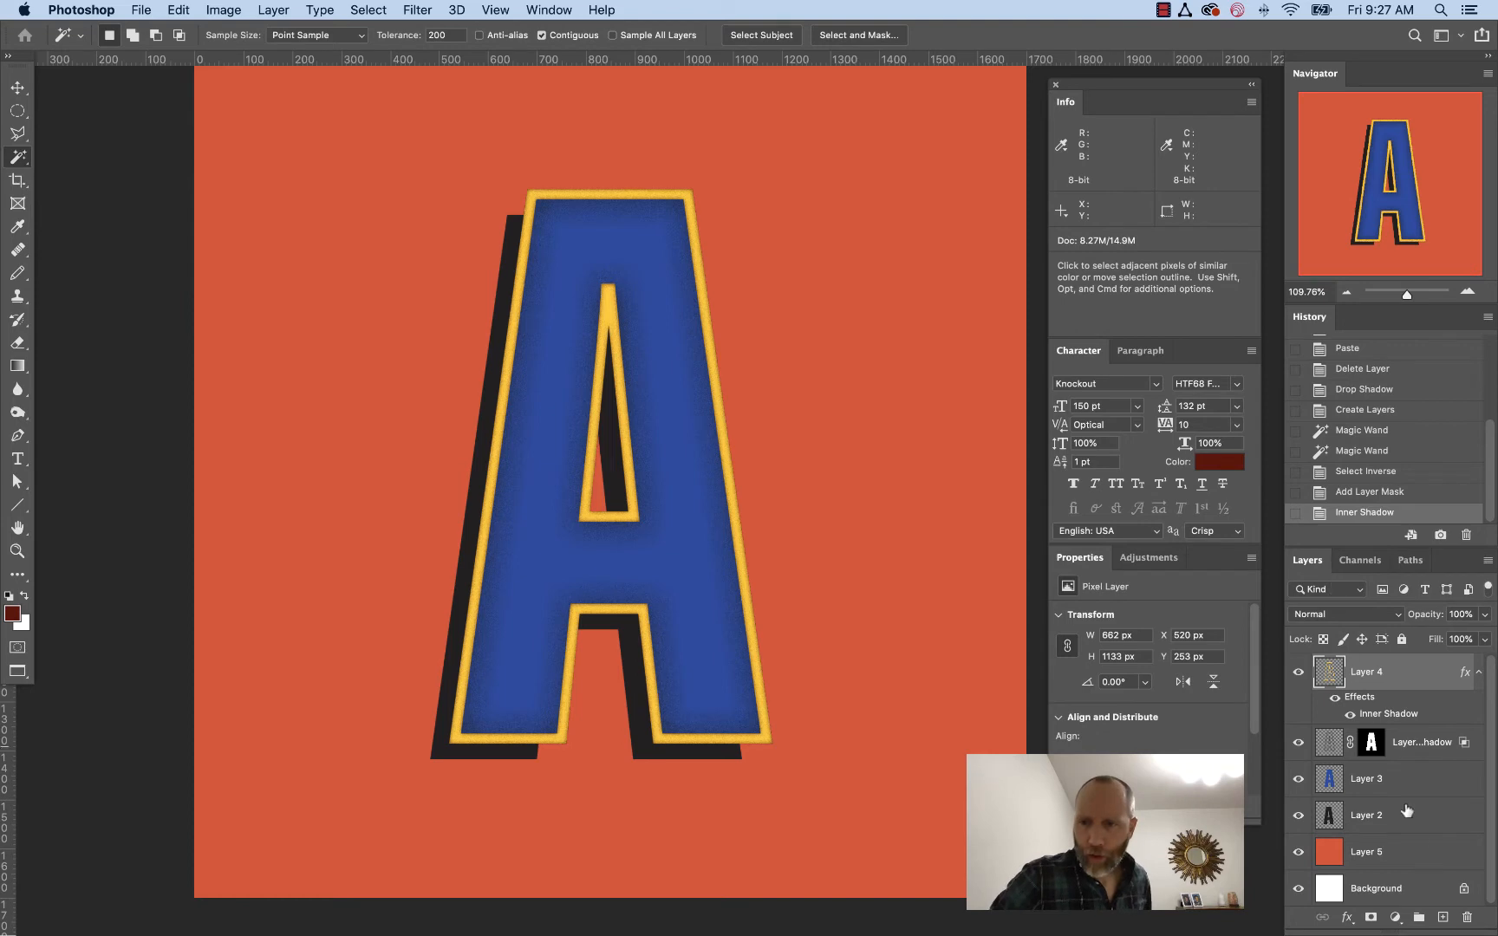
Apply a Gaussian Blur with a 9.5 pixel radius to the black offset shadow Layer 2
click(1381, 820)
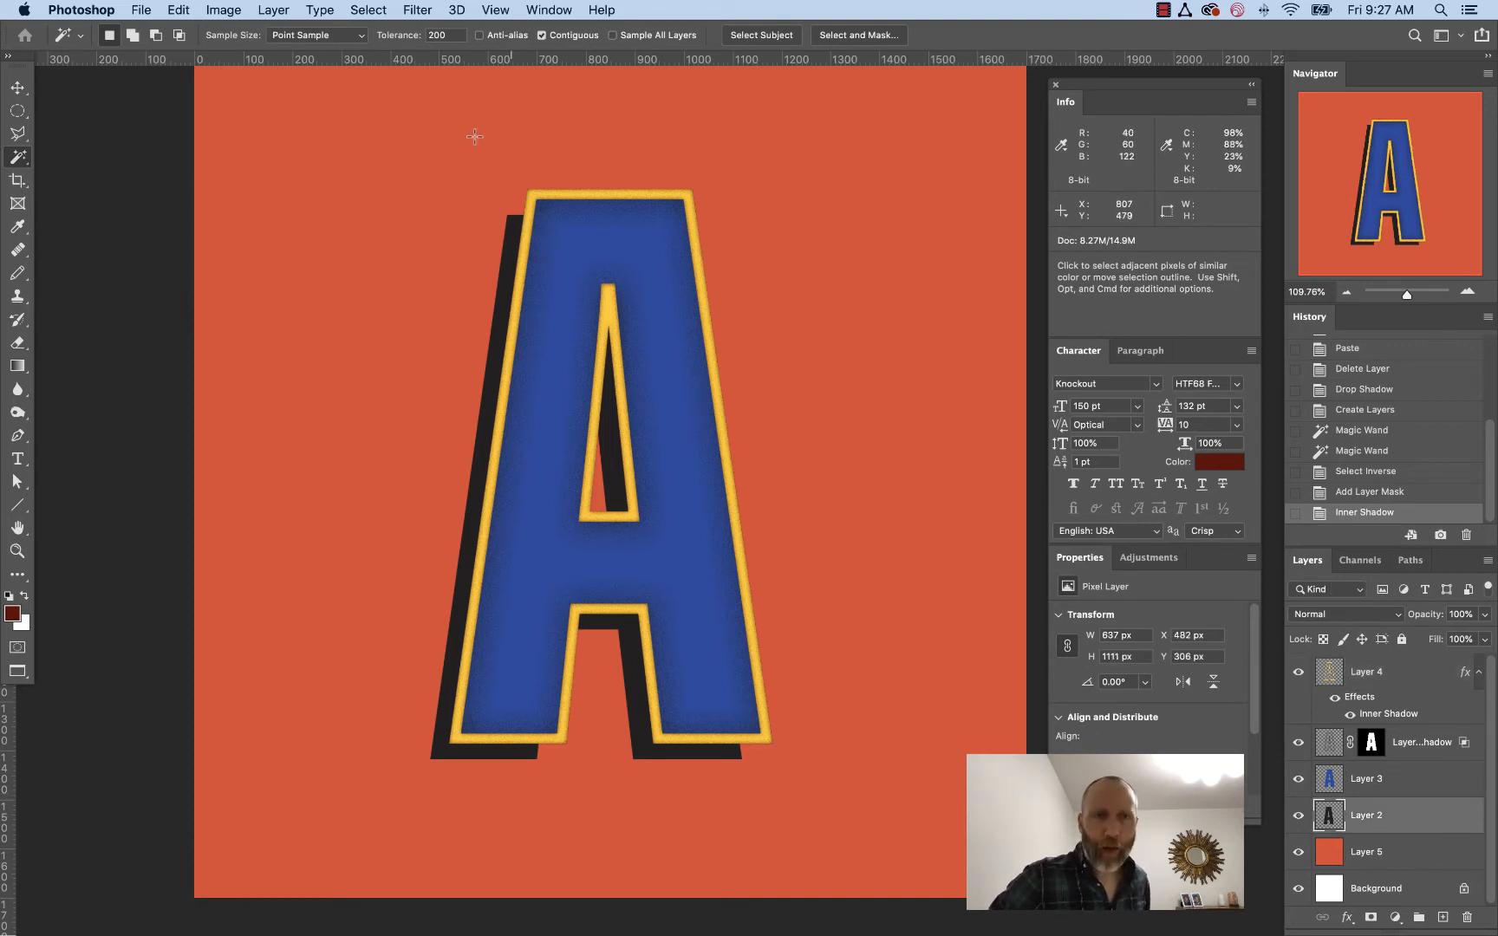
click(407, 8)
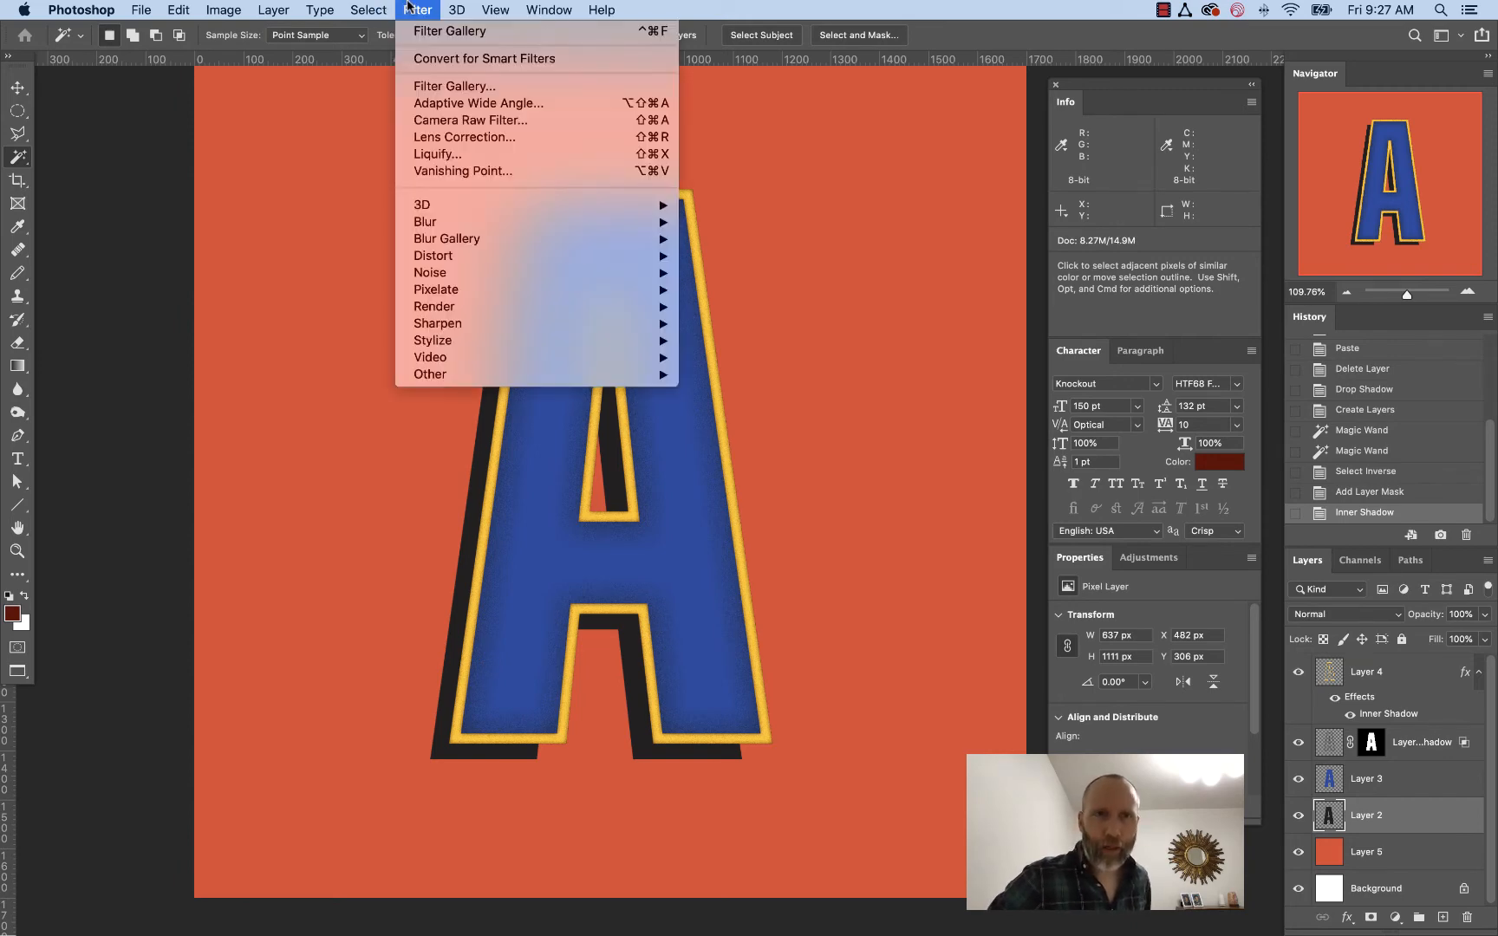
mouse_move(507, 224)
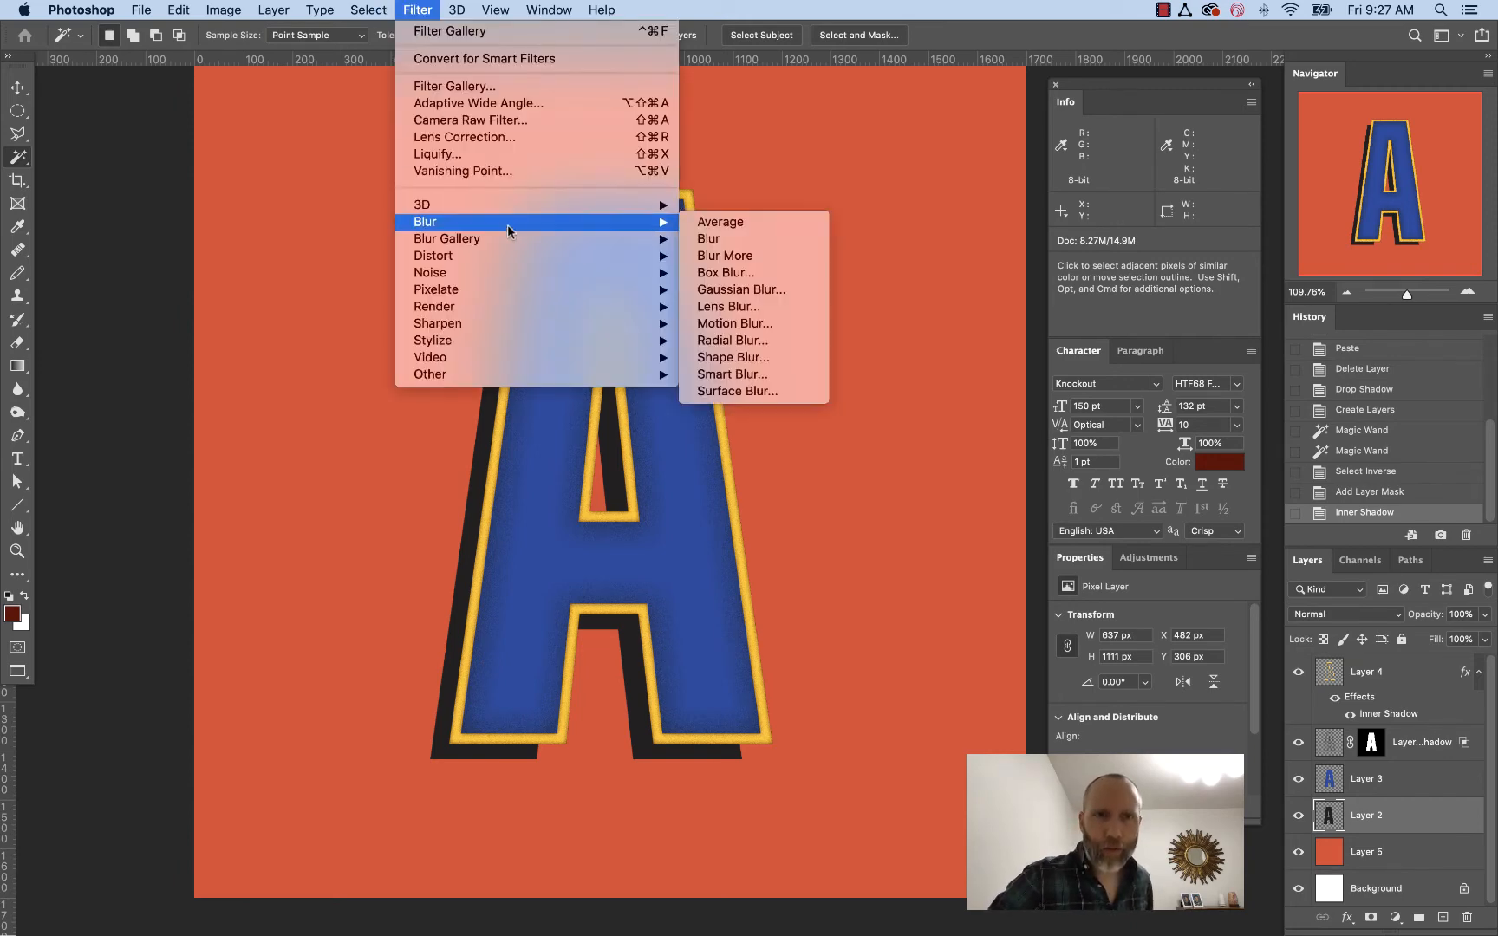
click(773, 287)
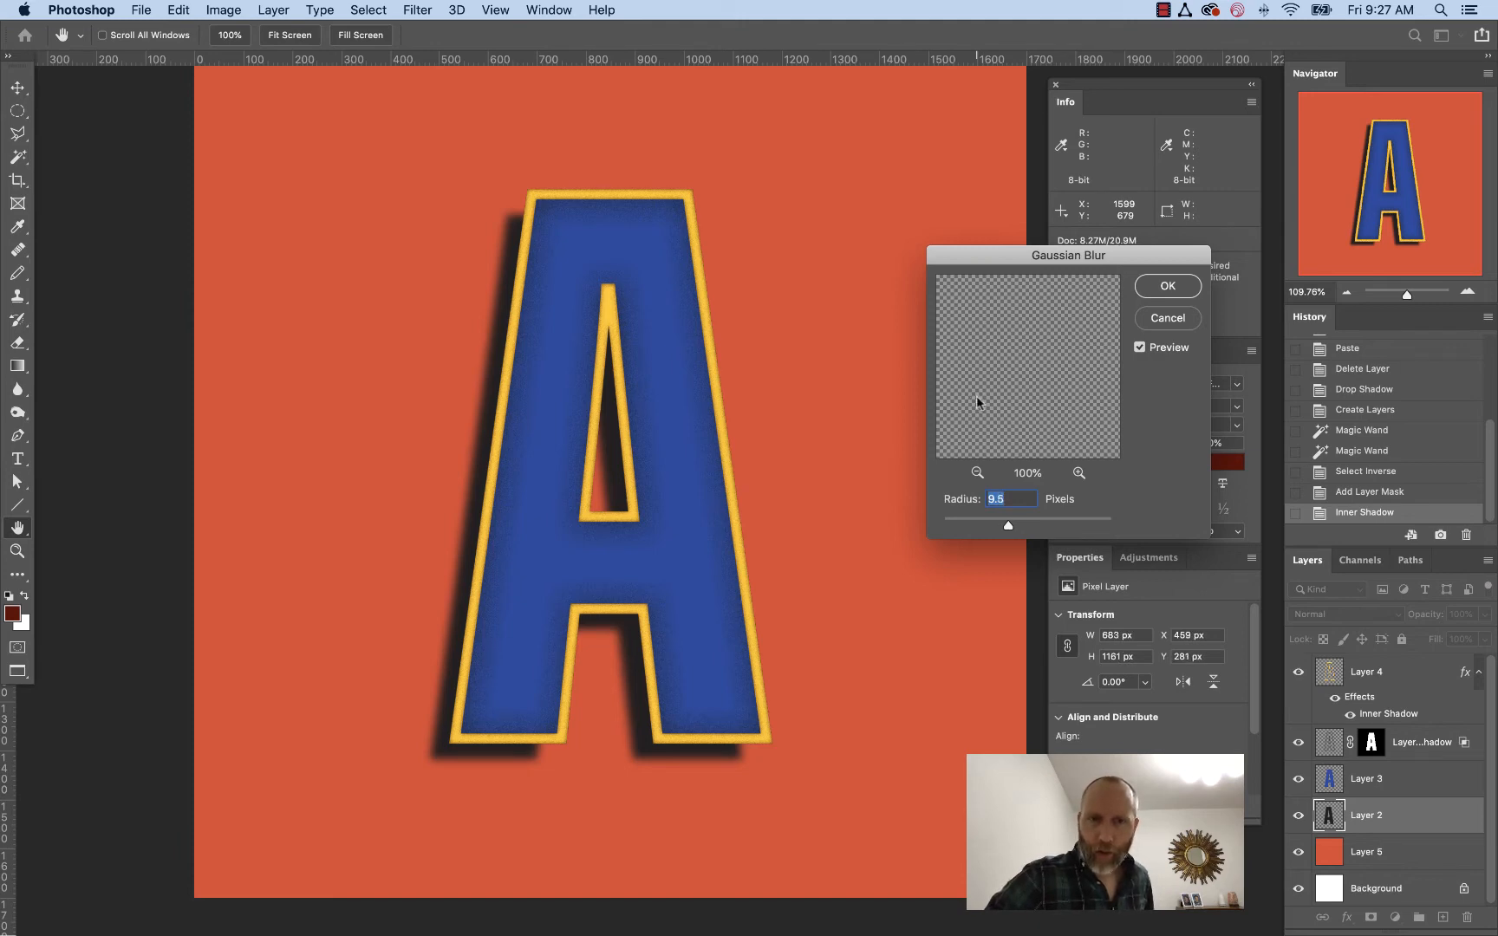
key(Return)
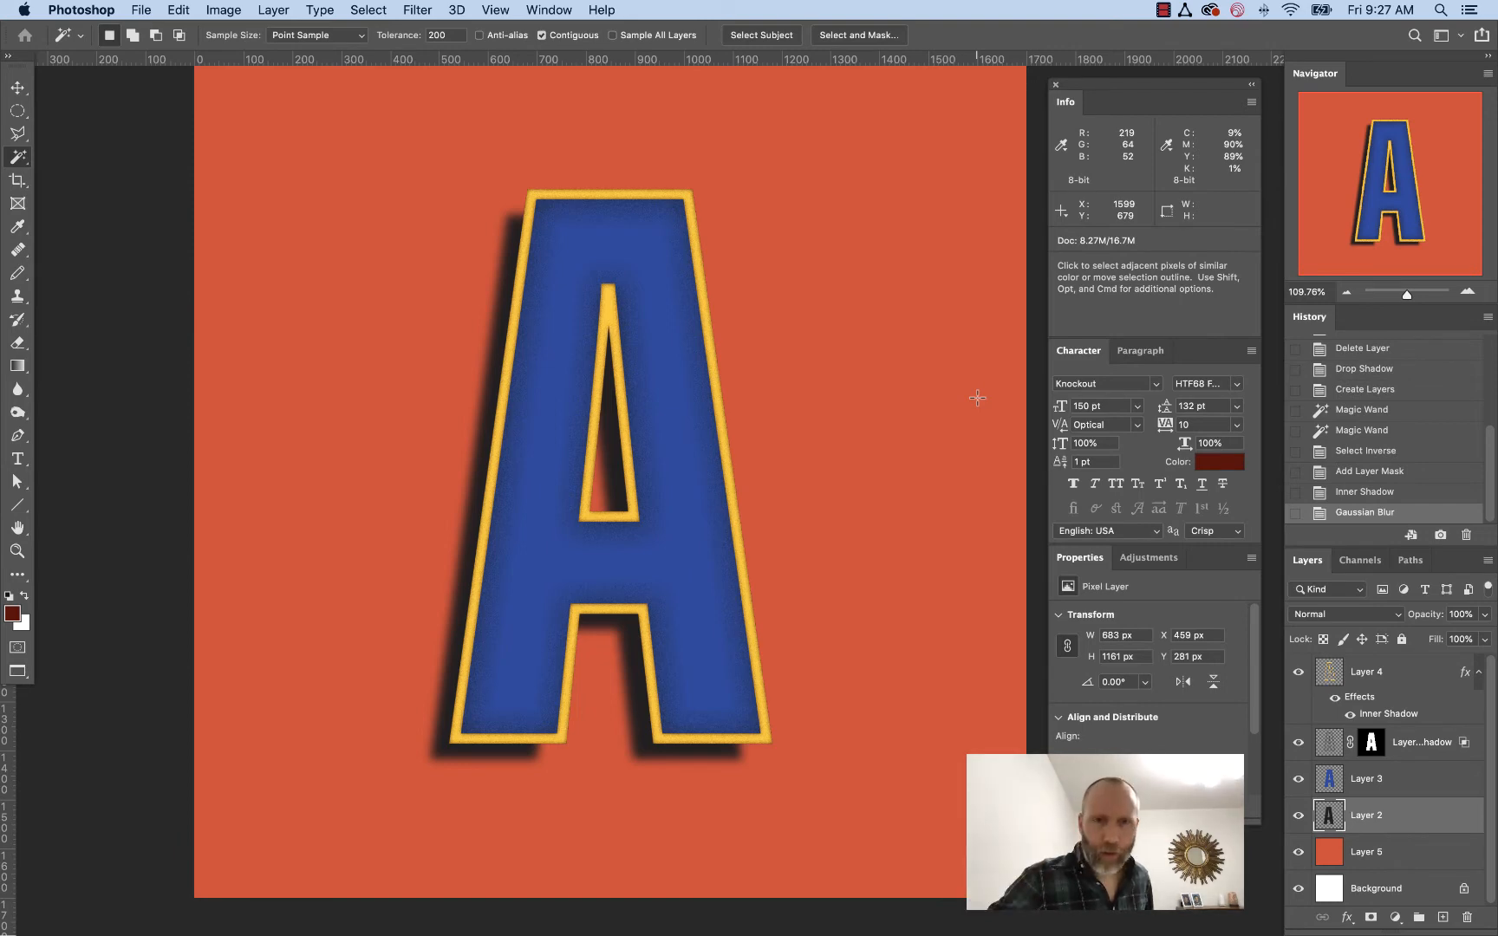
Create a new empty layer, Layer 6, above Layer 4
click(1404, 676)
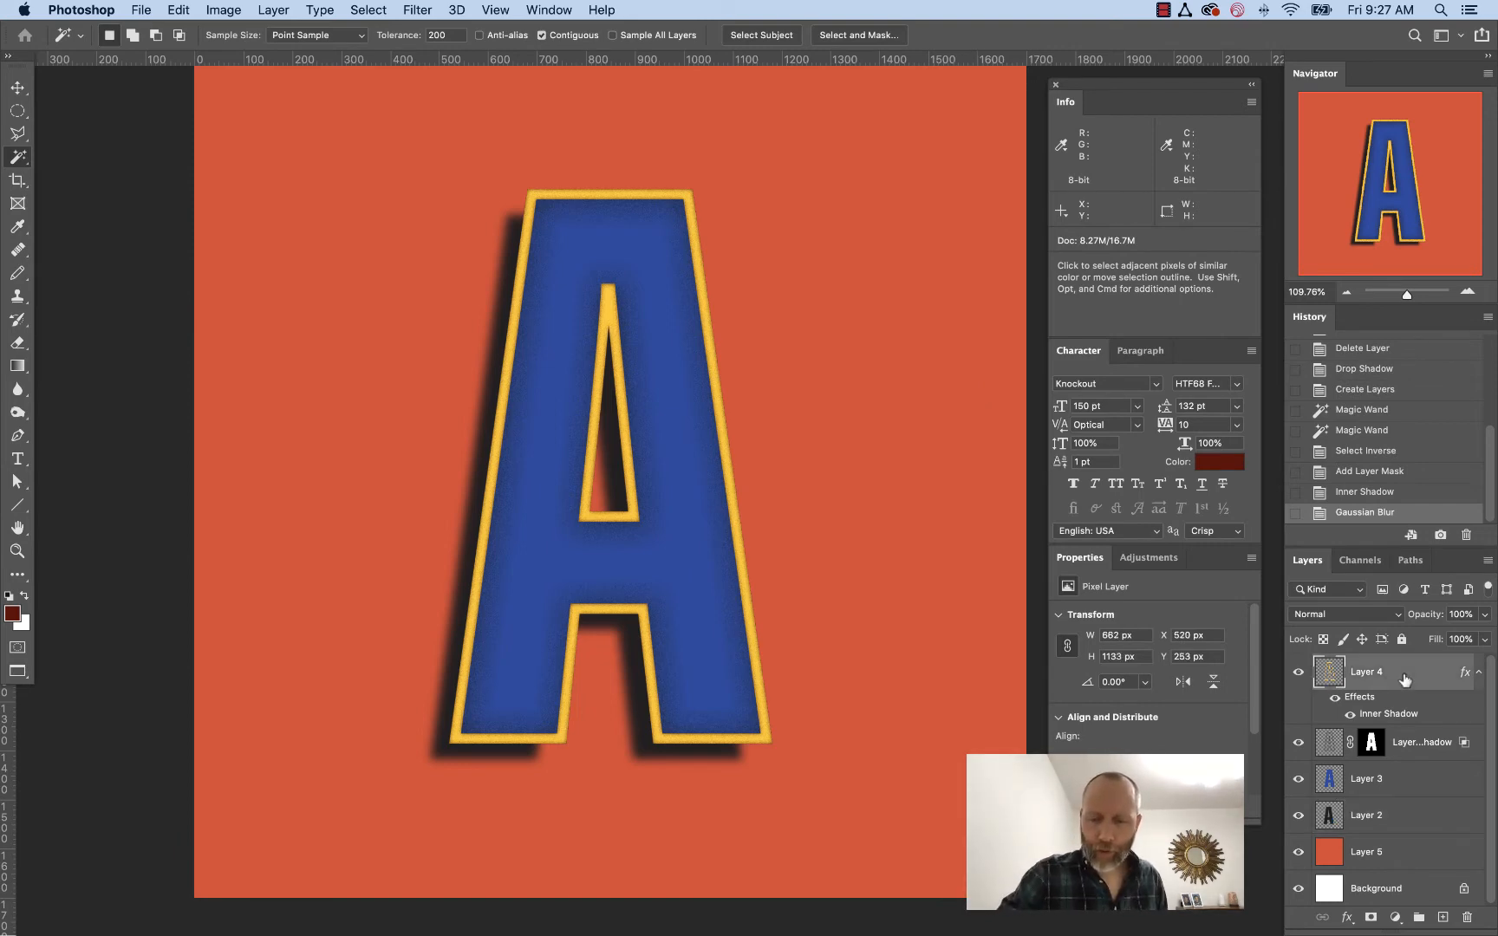
key(super+shift+n)
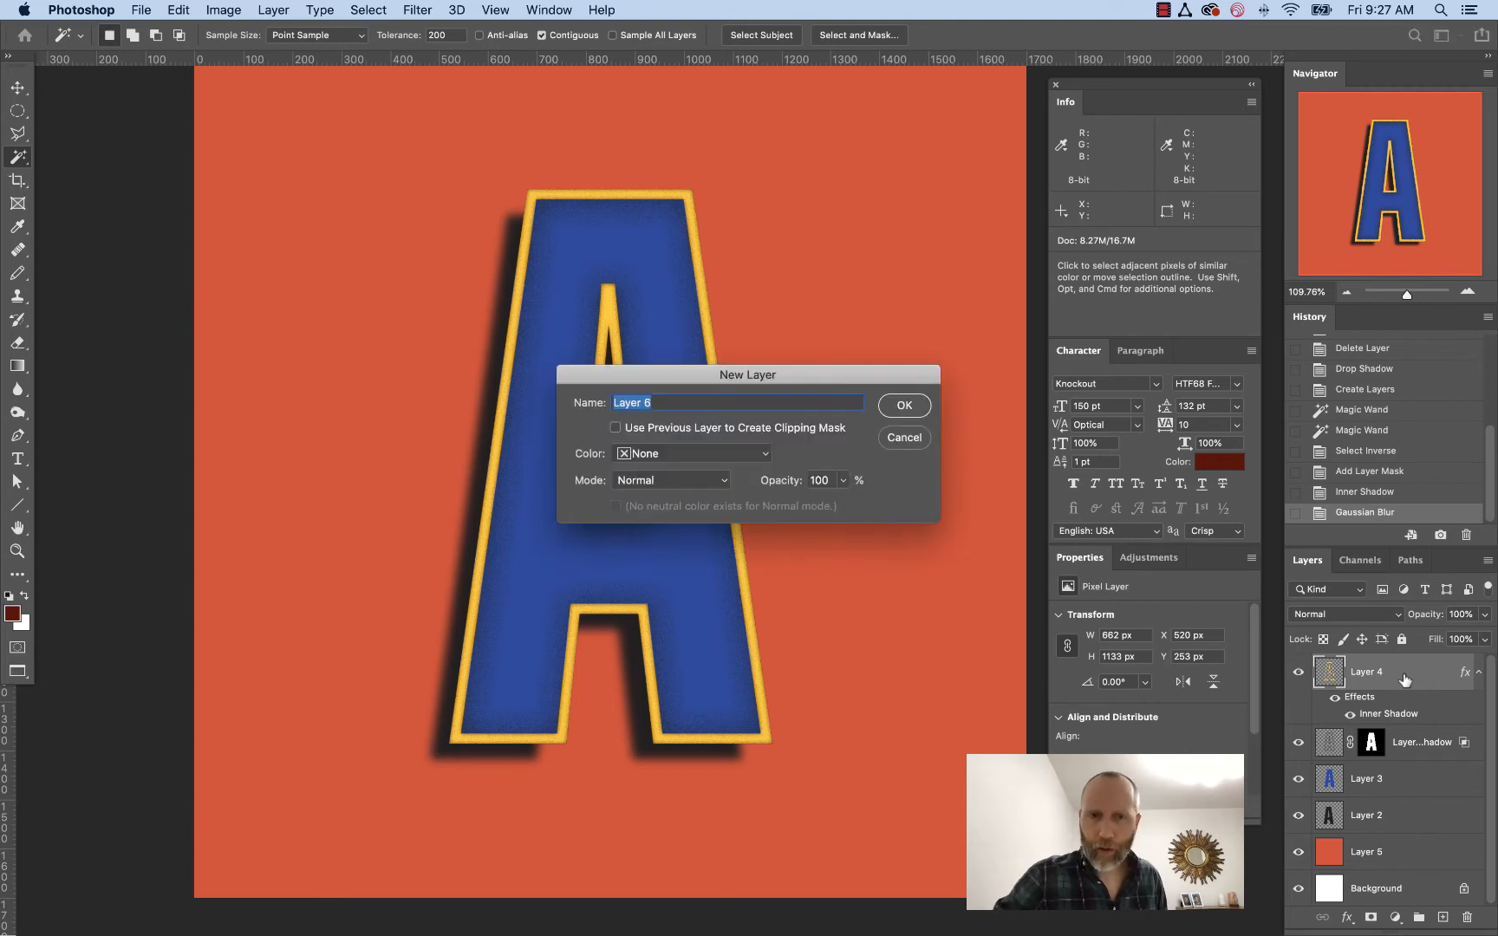
key(Return)
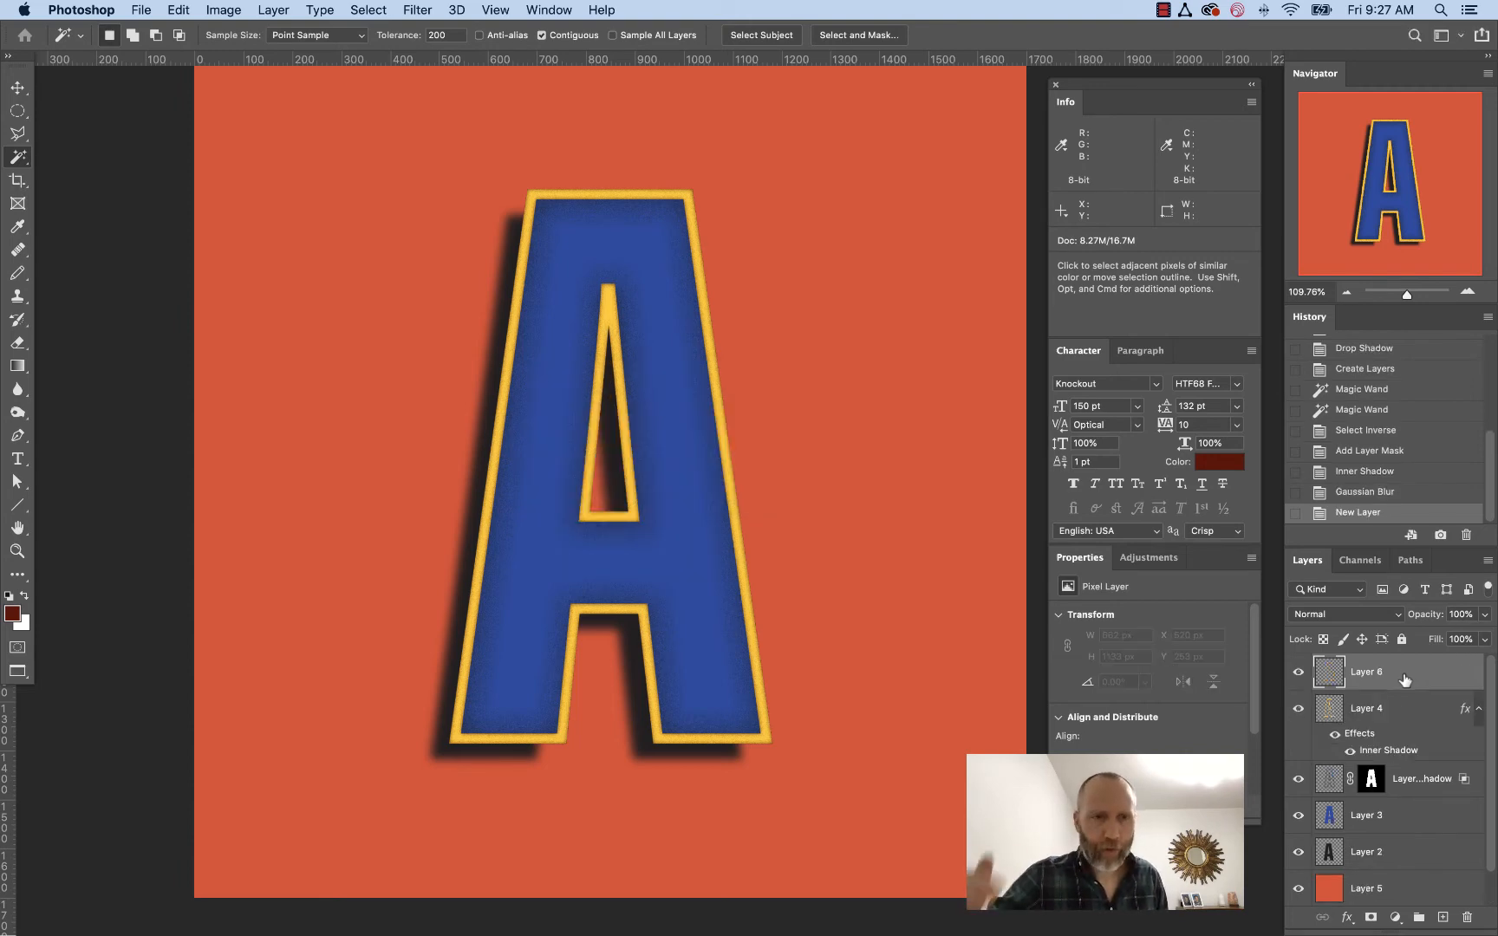
Reset to default colors and fill Layer 6 with a diagonal black-to-white gradient from upper right to lower left
key(d)
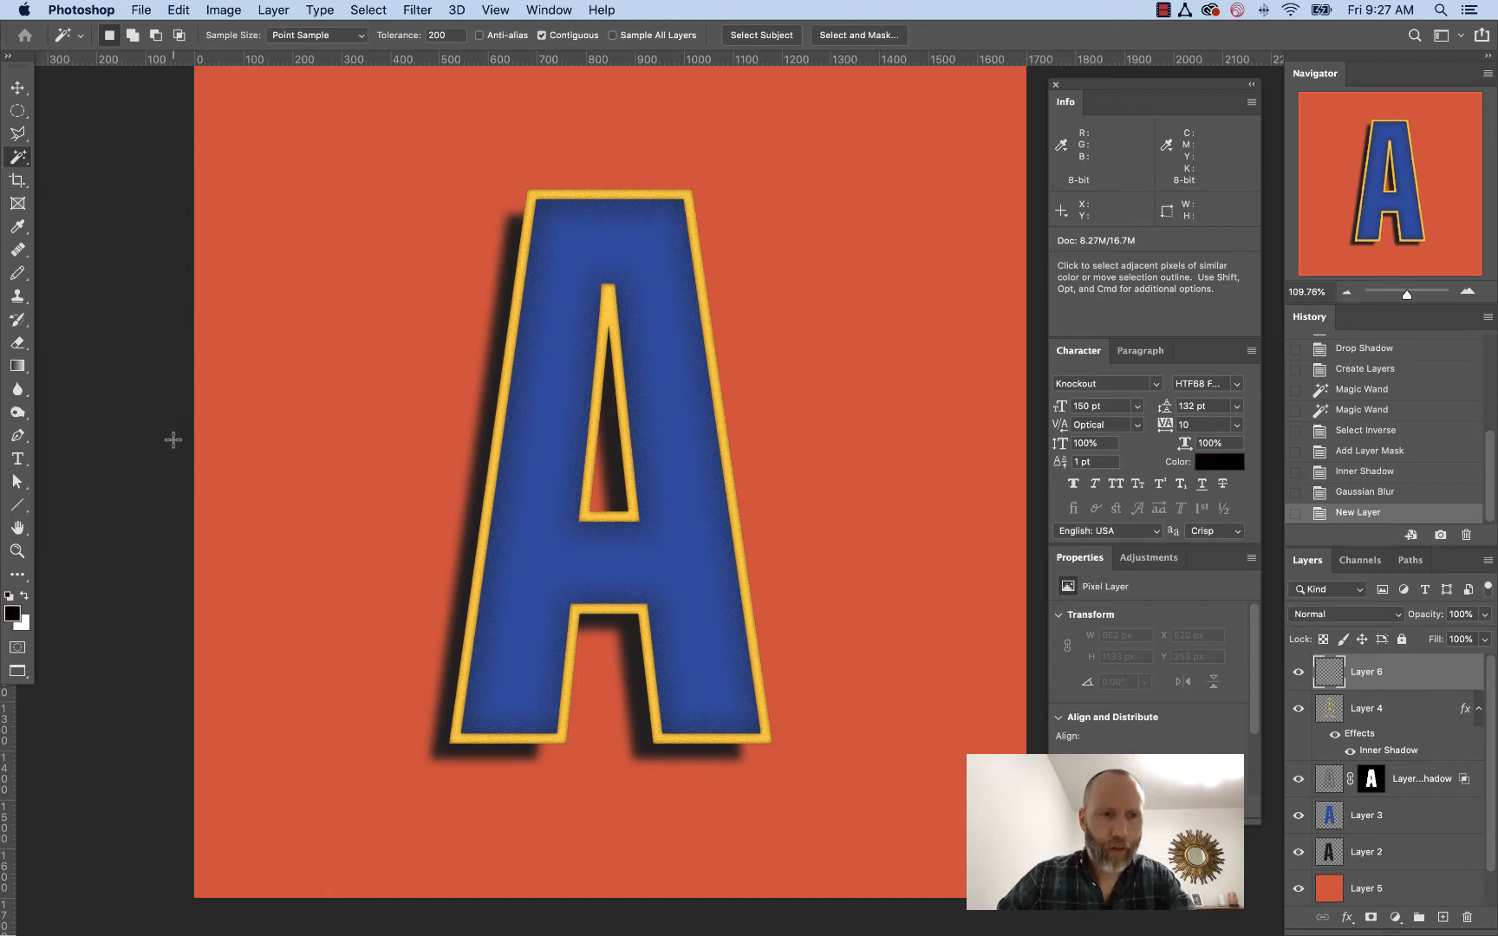
click(17, 365)
key(super+minus)
key(super+minus)
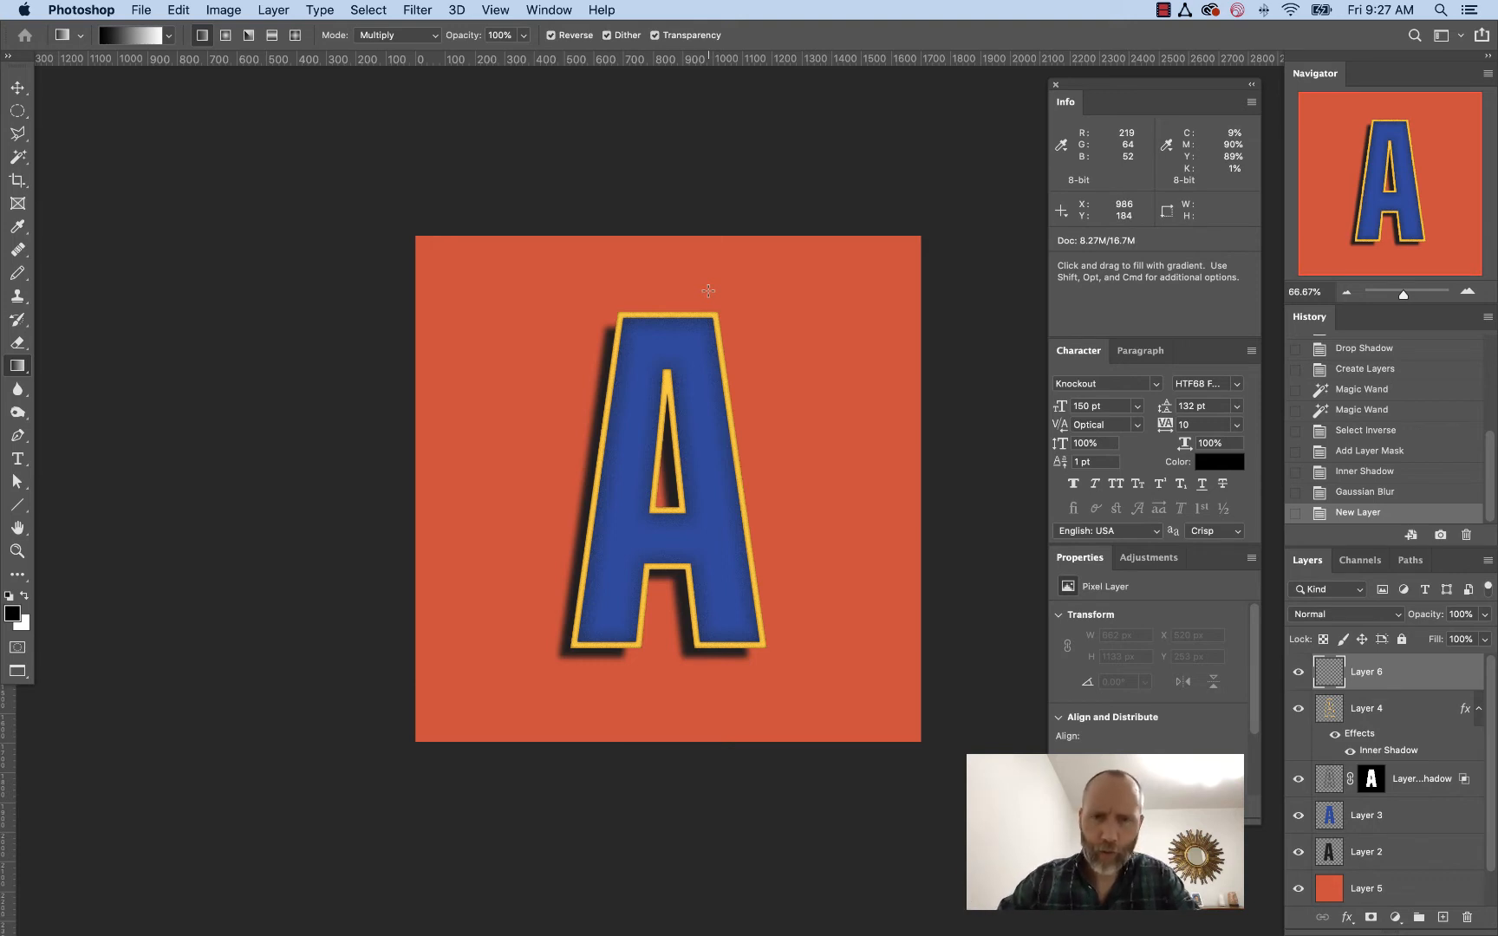
mouse_move(534, 695)
mouse_down()
mouse_move(731, 367)
mouse_move(545, 685)
mouse_up()
key(super+z)
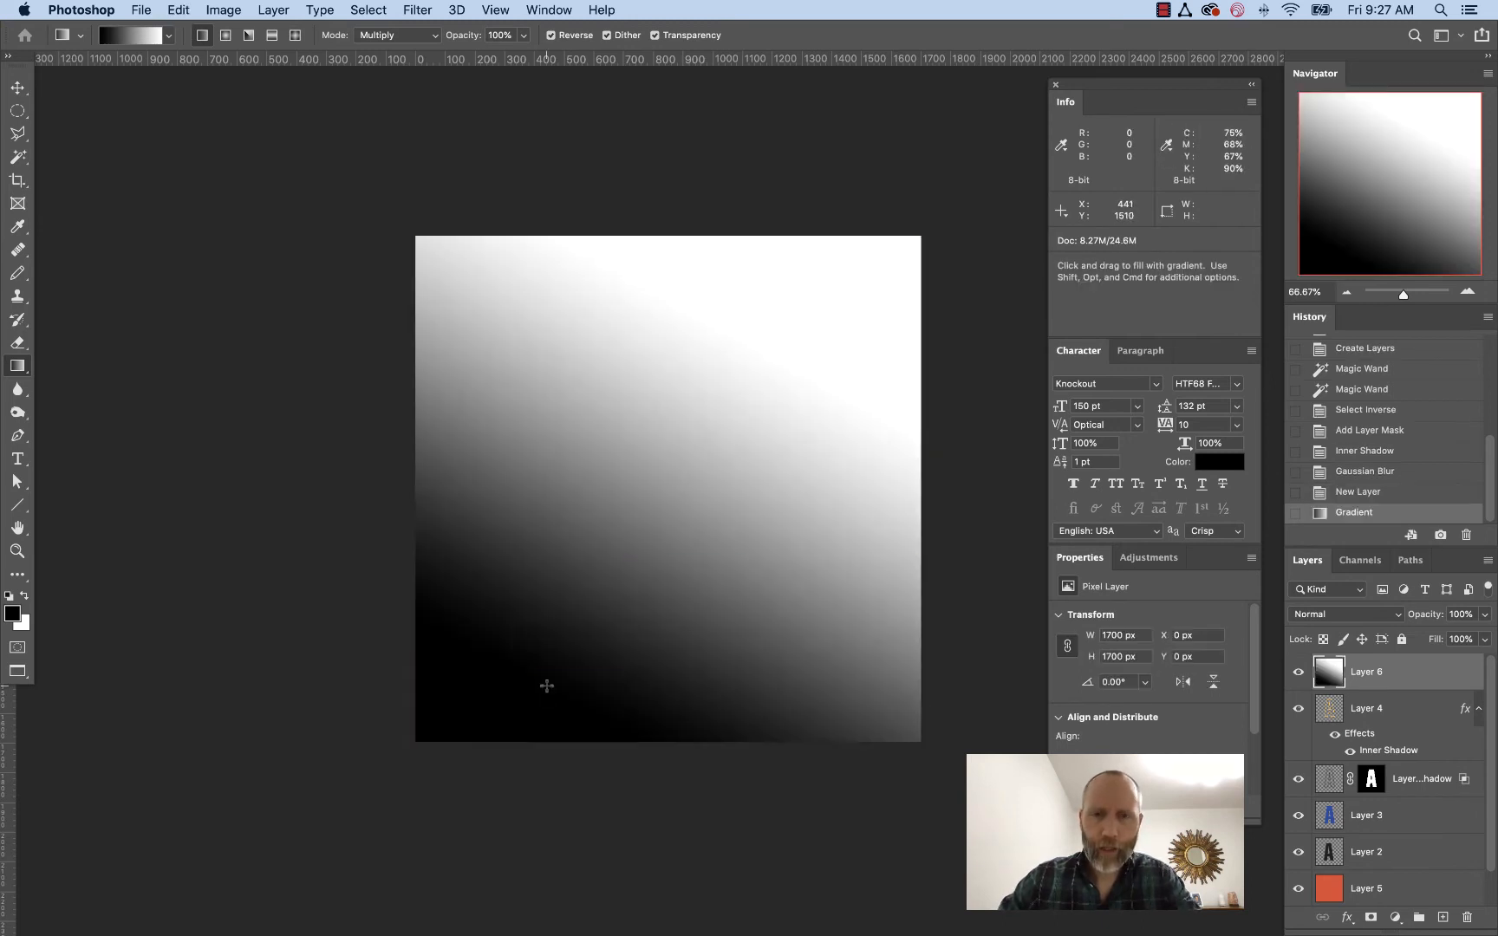
key(super+z)
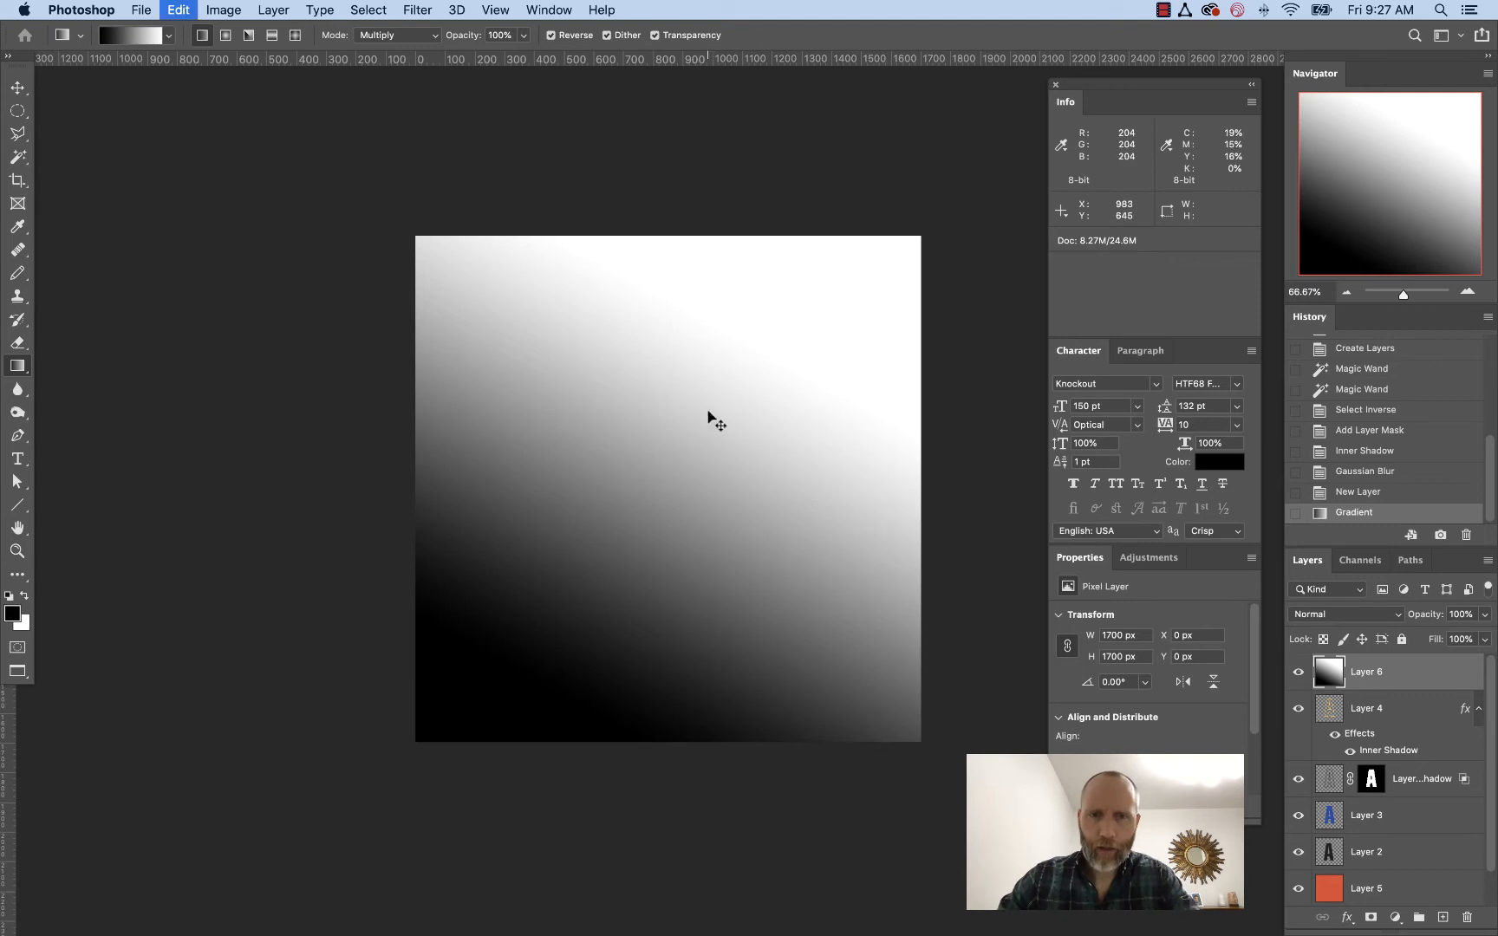
drag(765, 291, 578, 649)
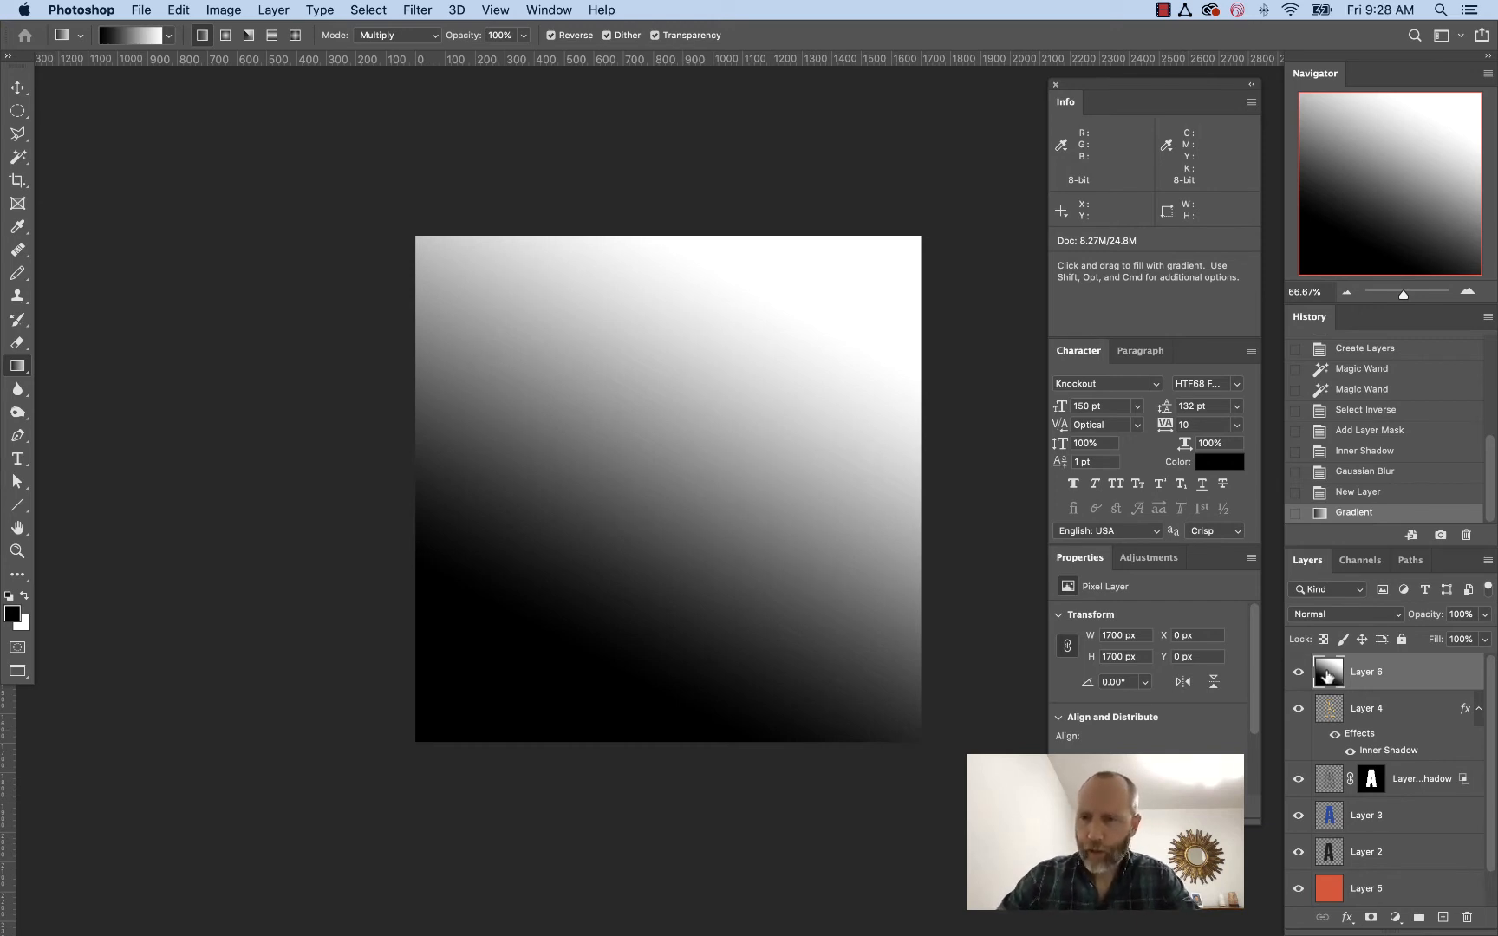
Set Layer 6's blend mode to Multiply and lower its opacity to about 36%
click(1332, 615)
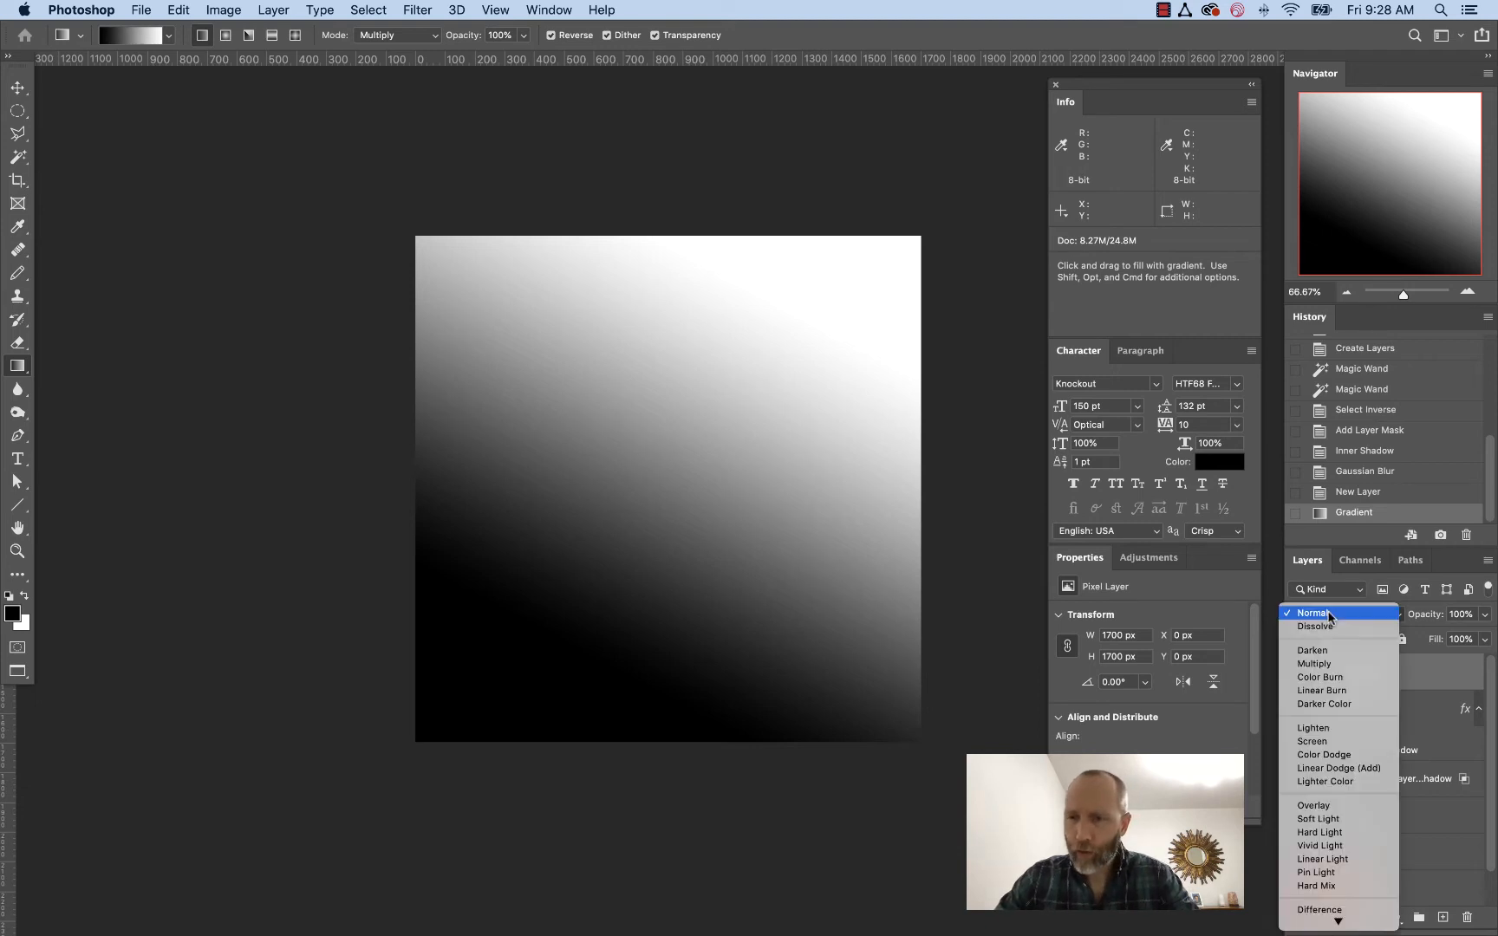
click(1313, 663)
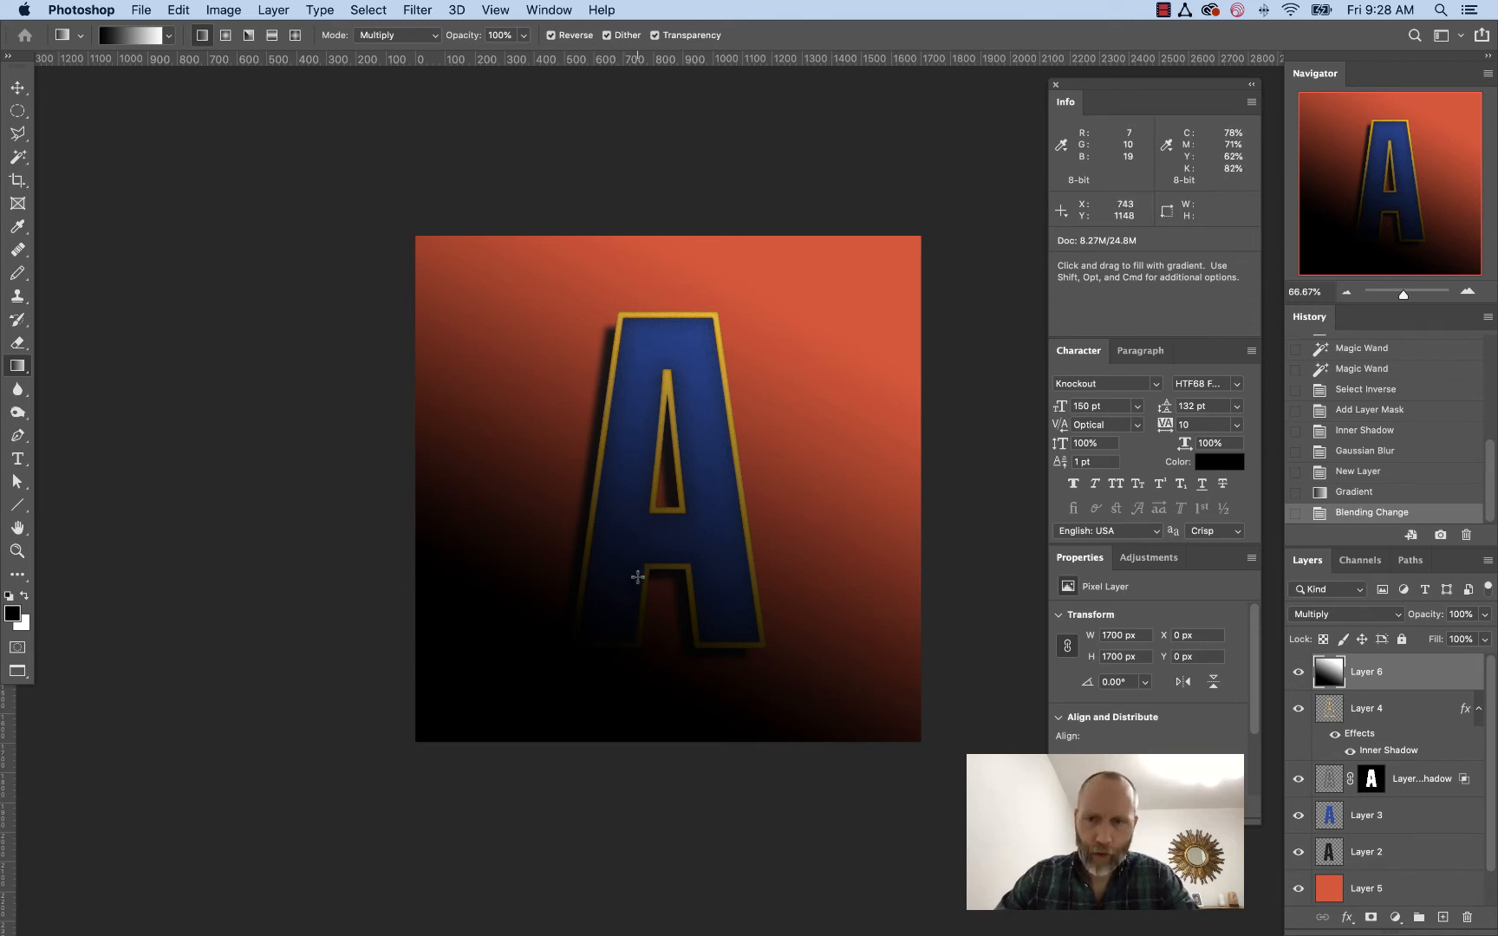
drag(1485, 617, 1452, 640)
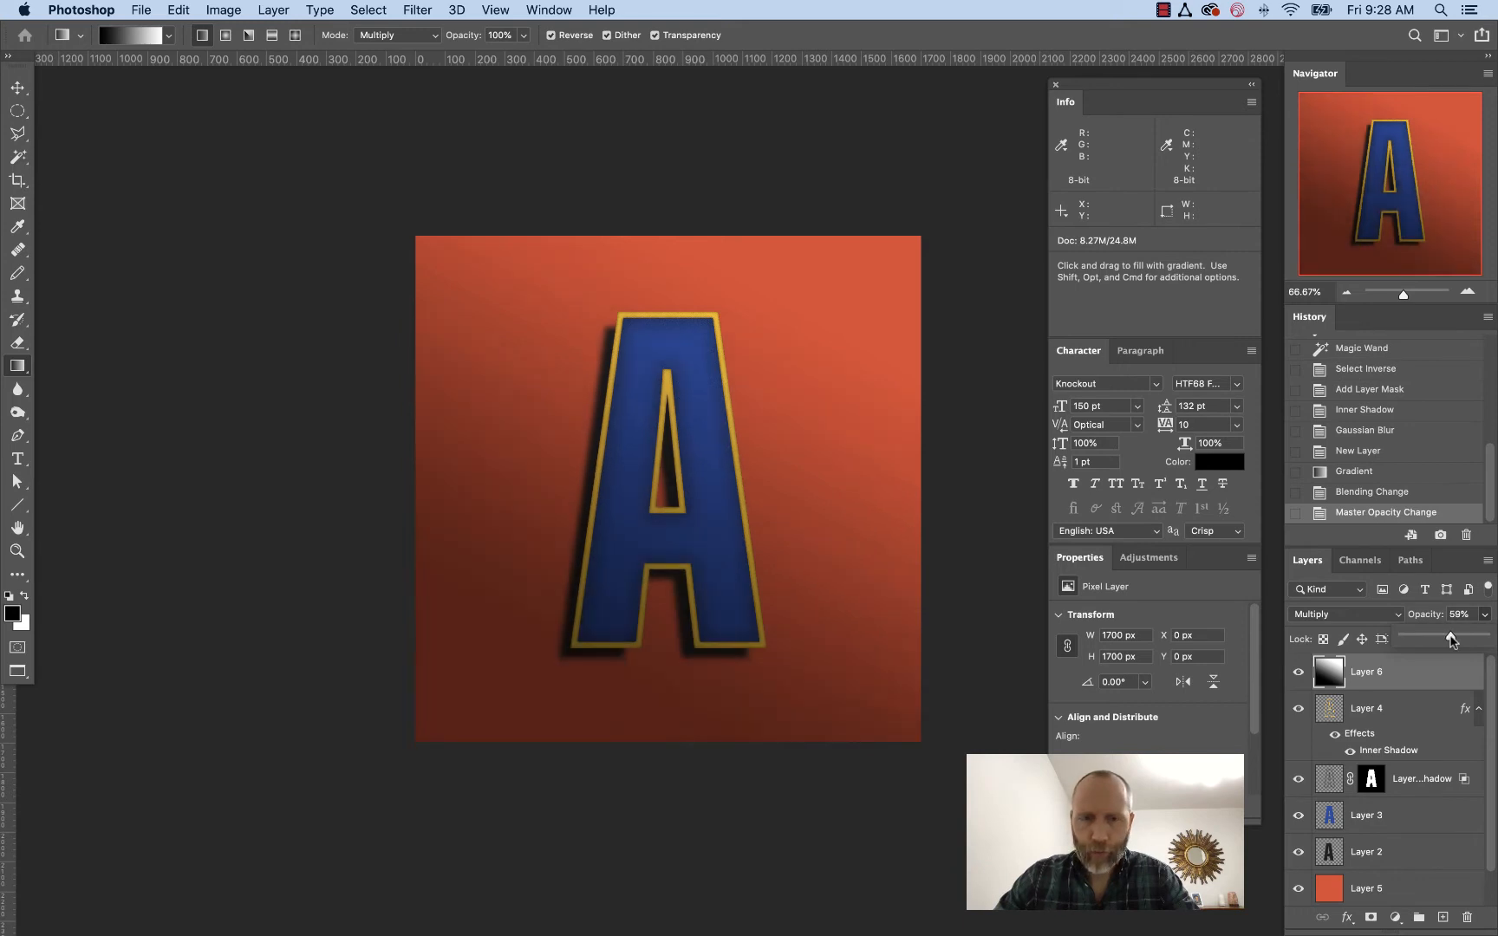
drag(1450, 639, 1434, 640)
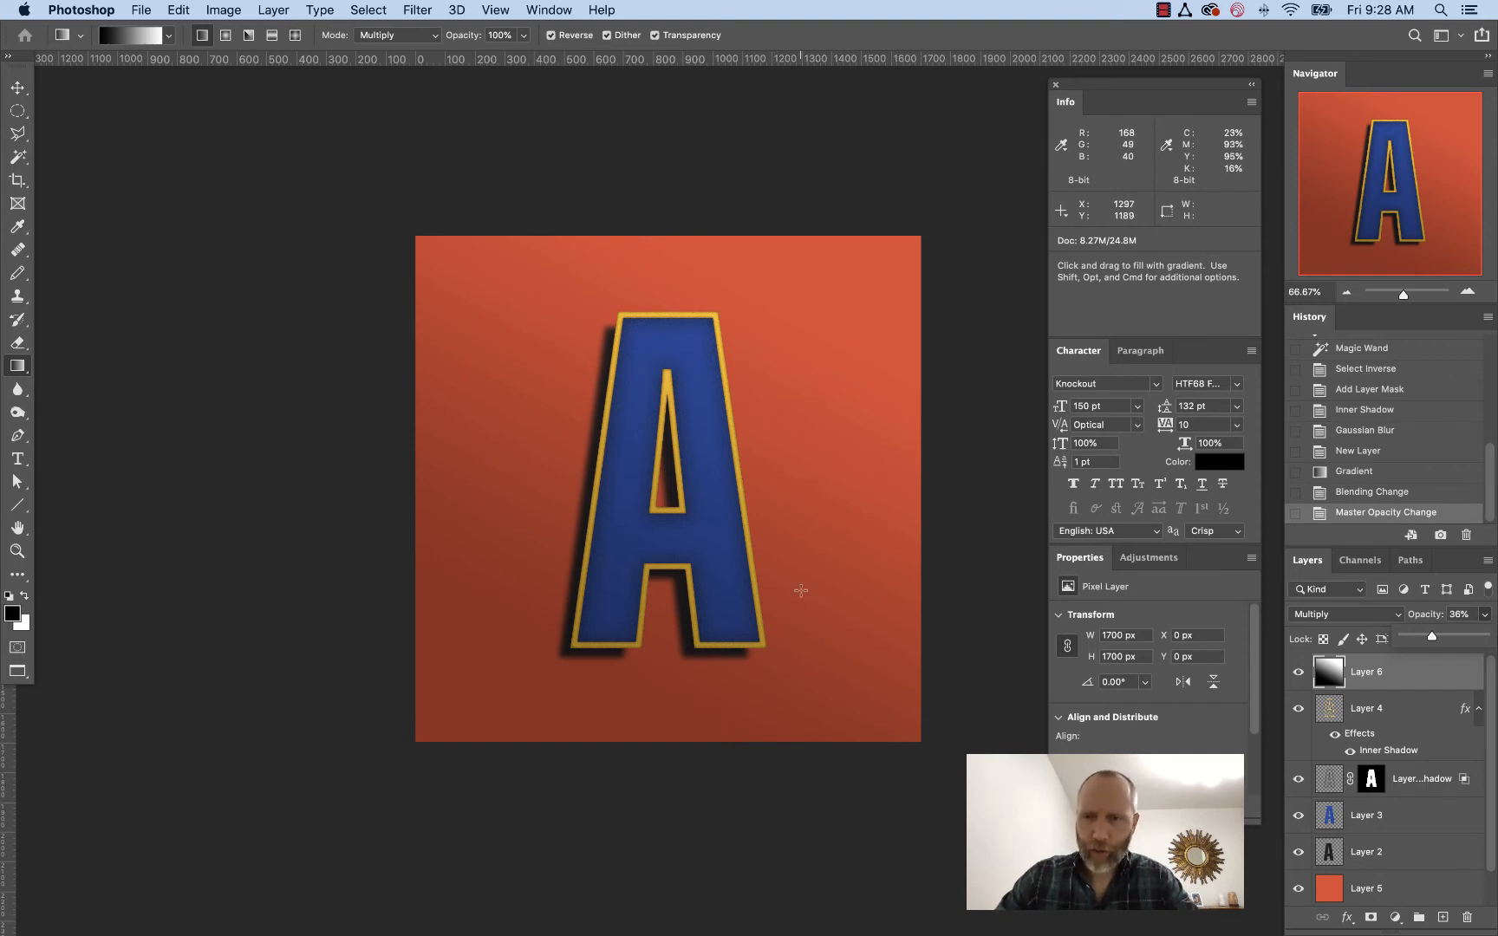
Add a layer mask to Layer 6 and paste the shadow layer's A-shaped mask into it
click(1413, 716)
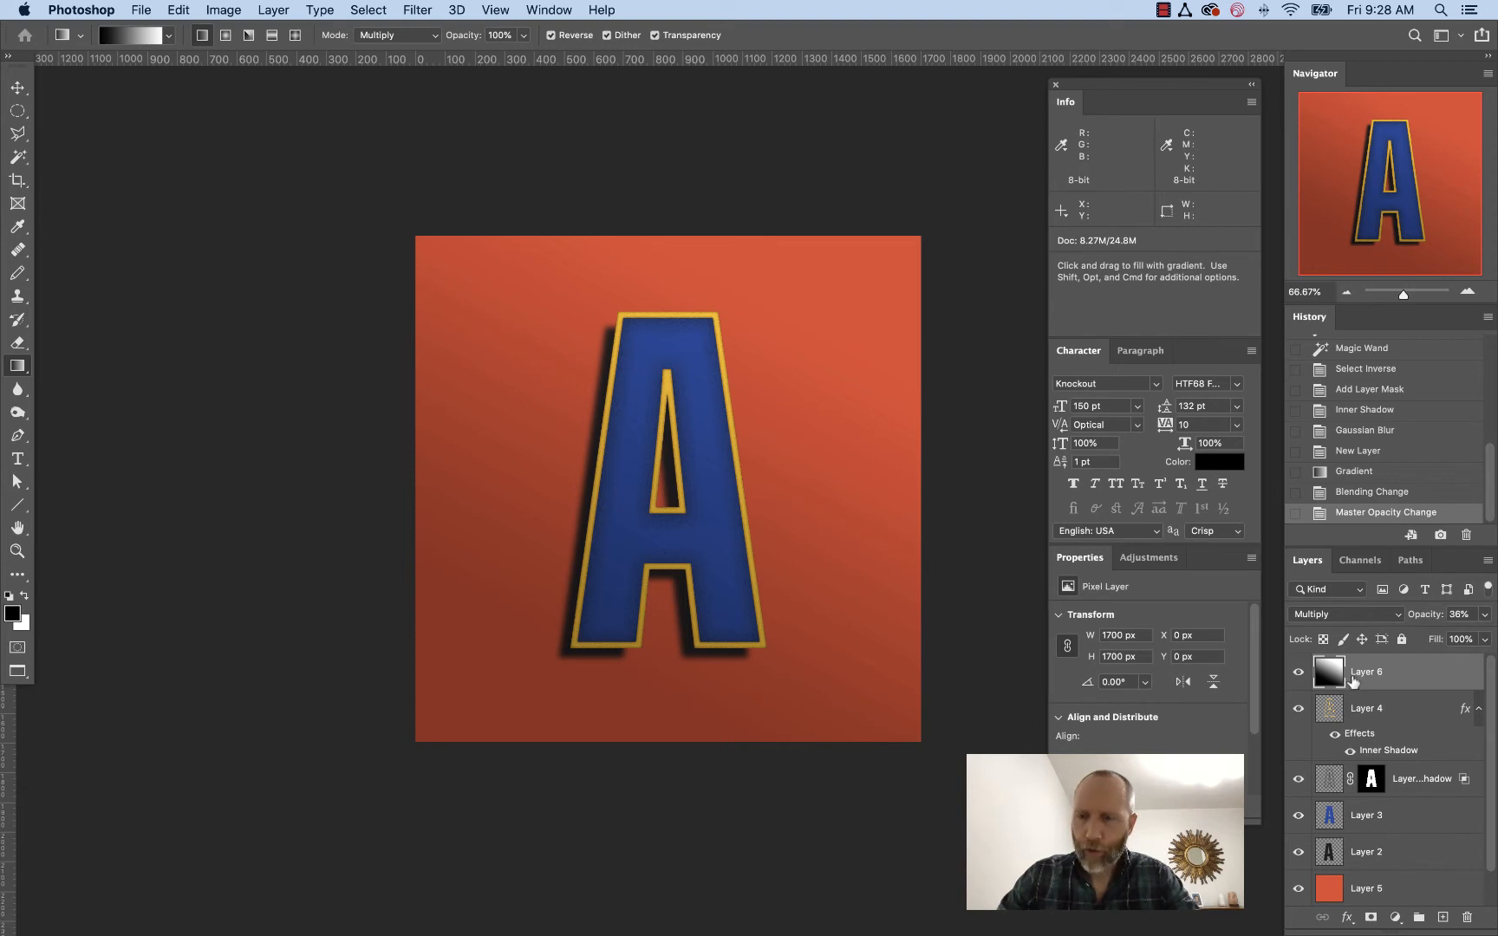
click(1368, 917)
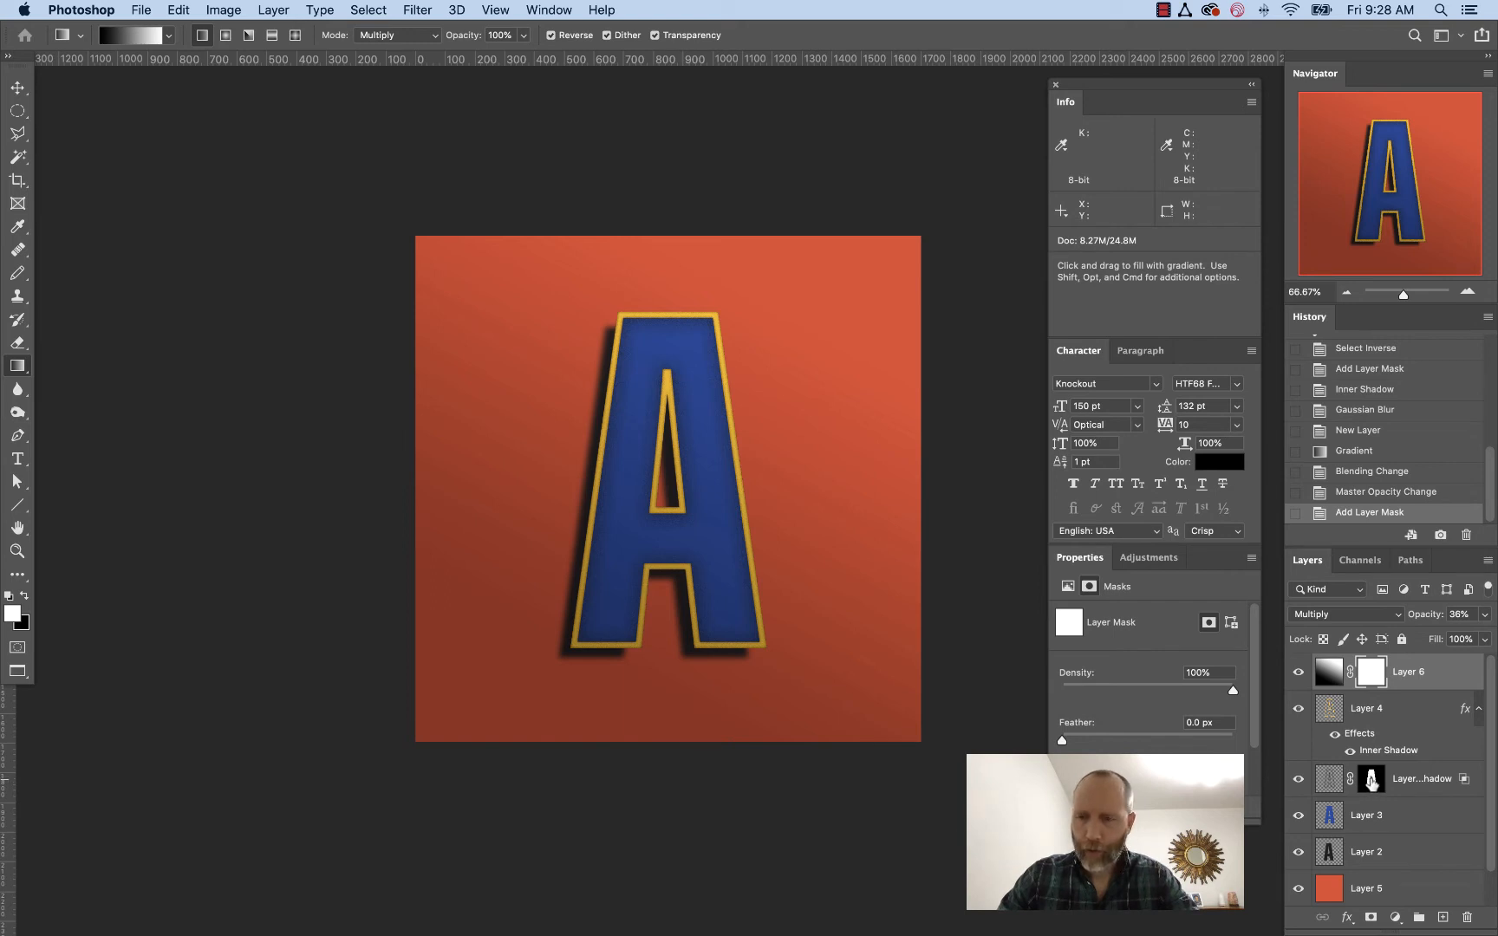
alt+click(1370, 779)
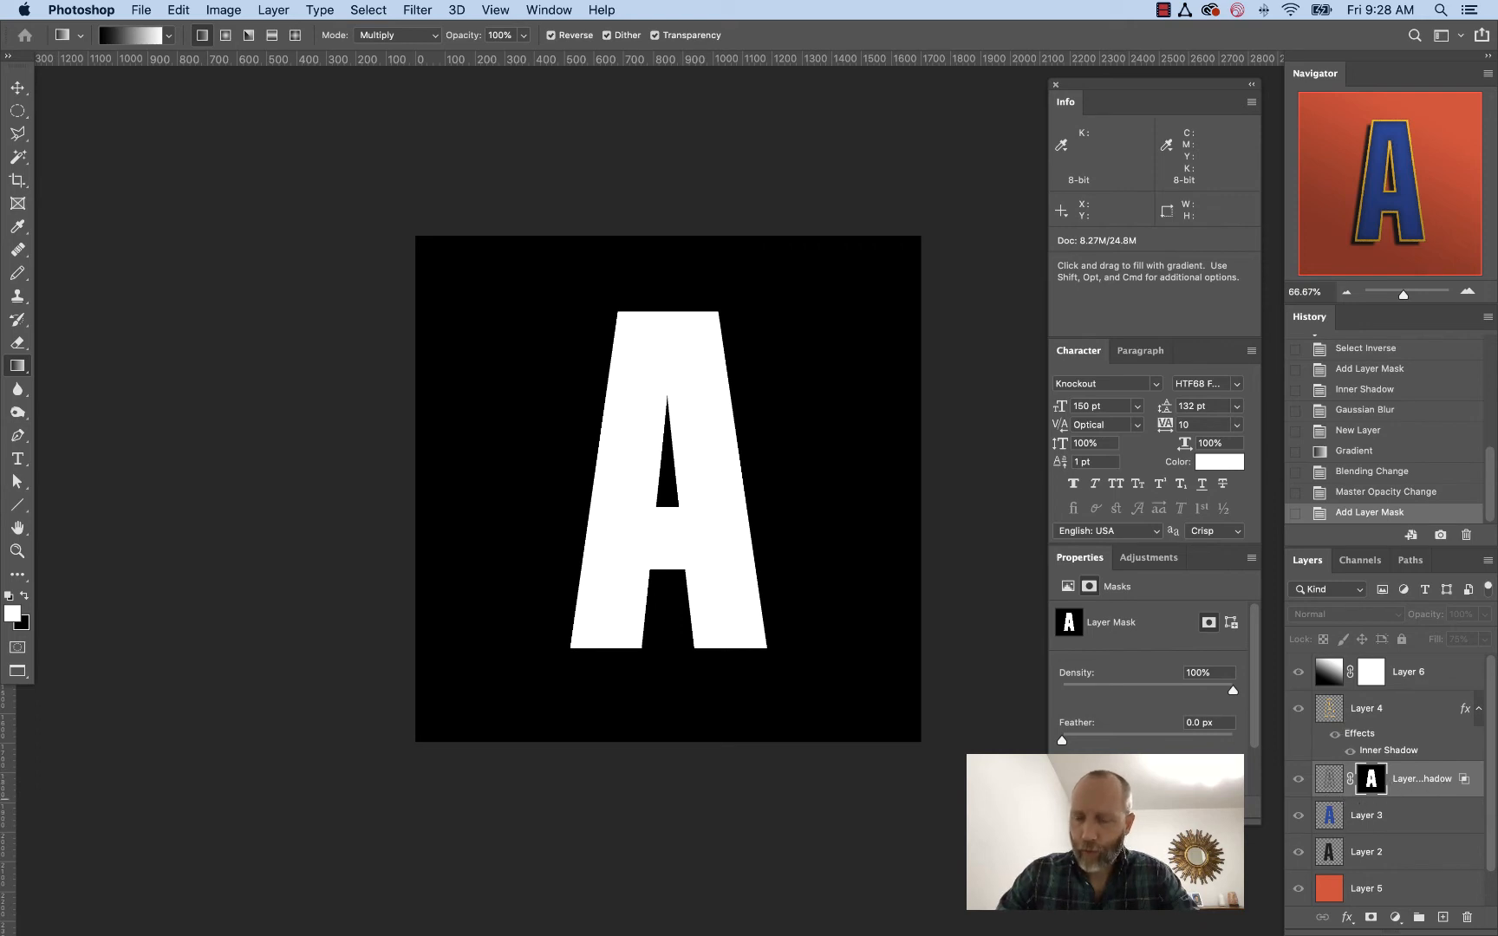
key(super+a)
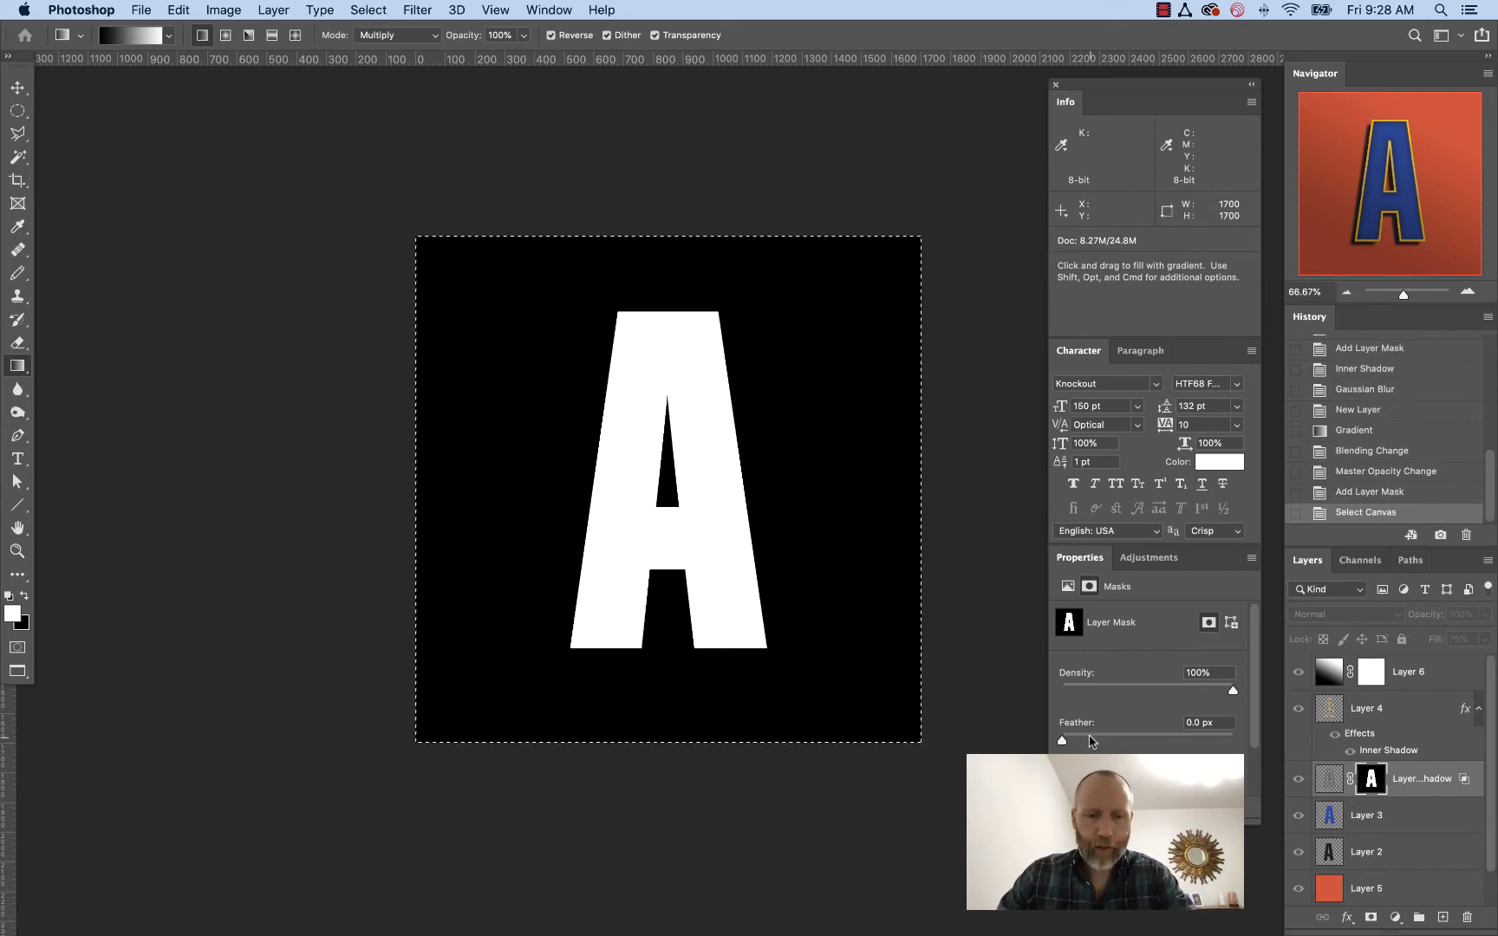
alt+click(1369, 674)
key(super+v)
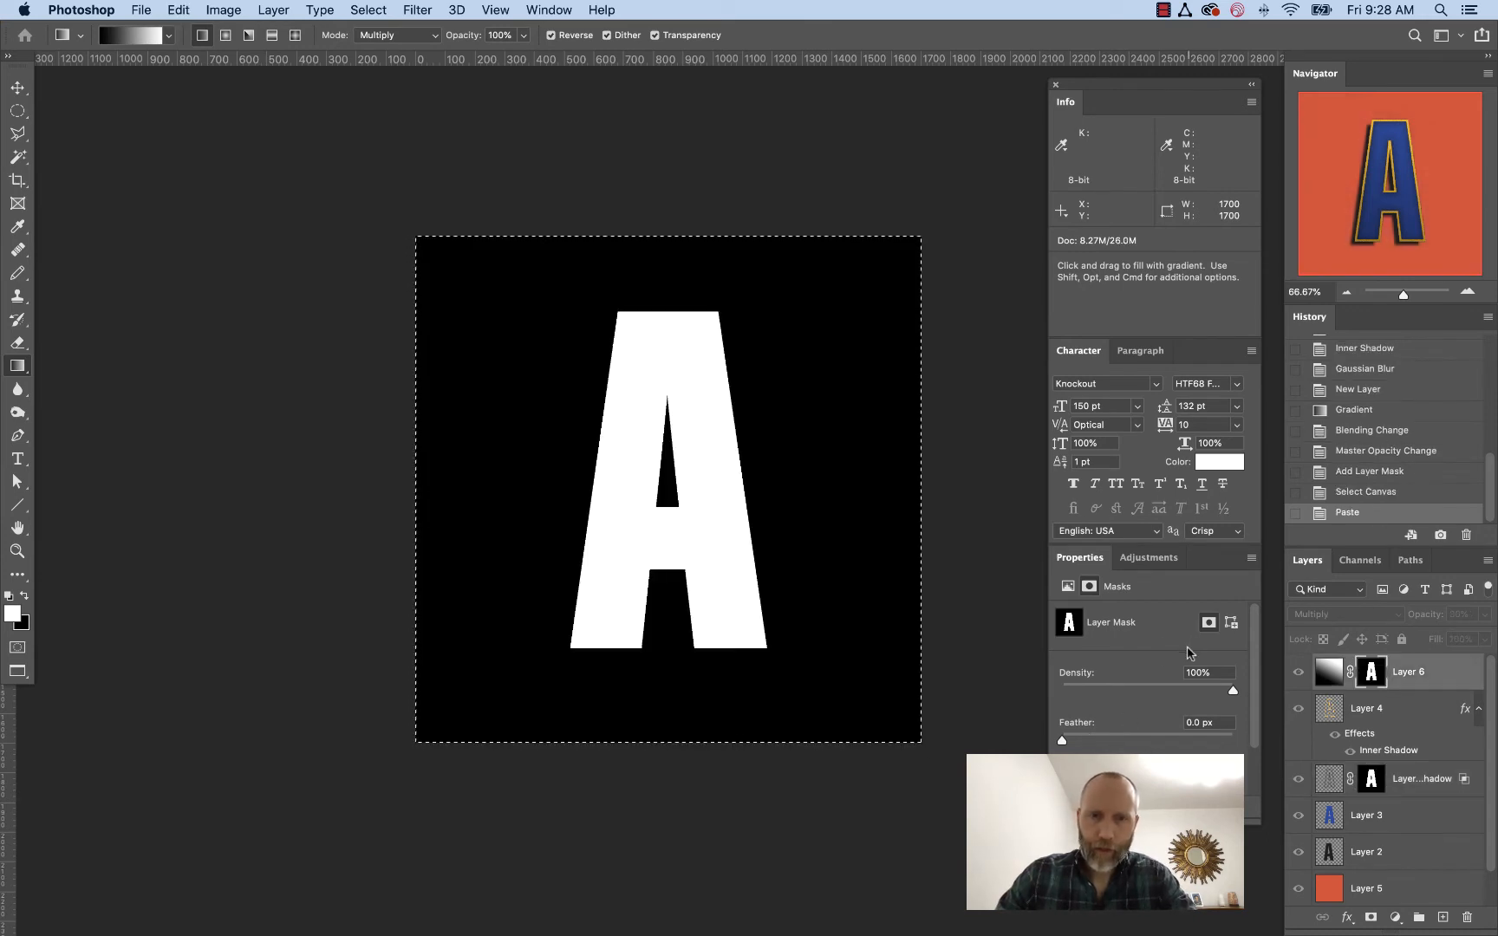
key(super+d)
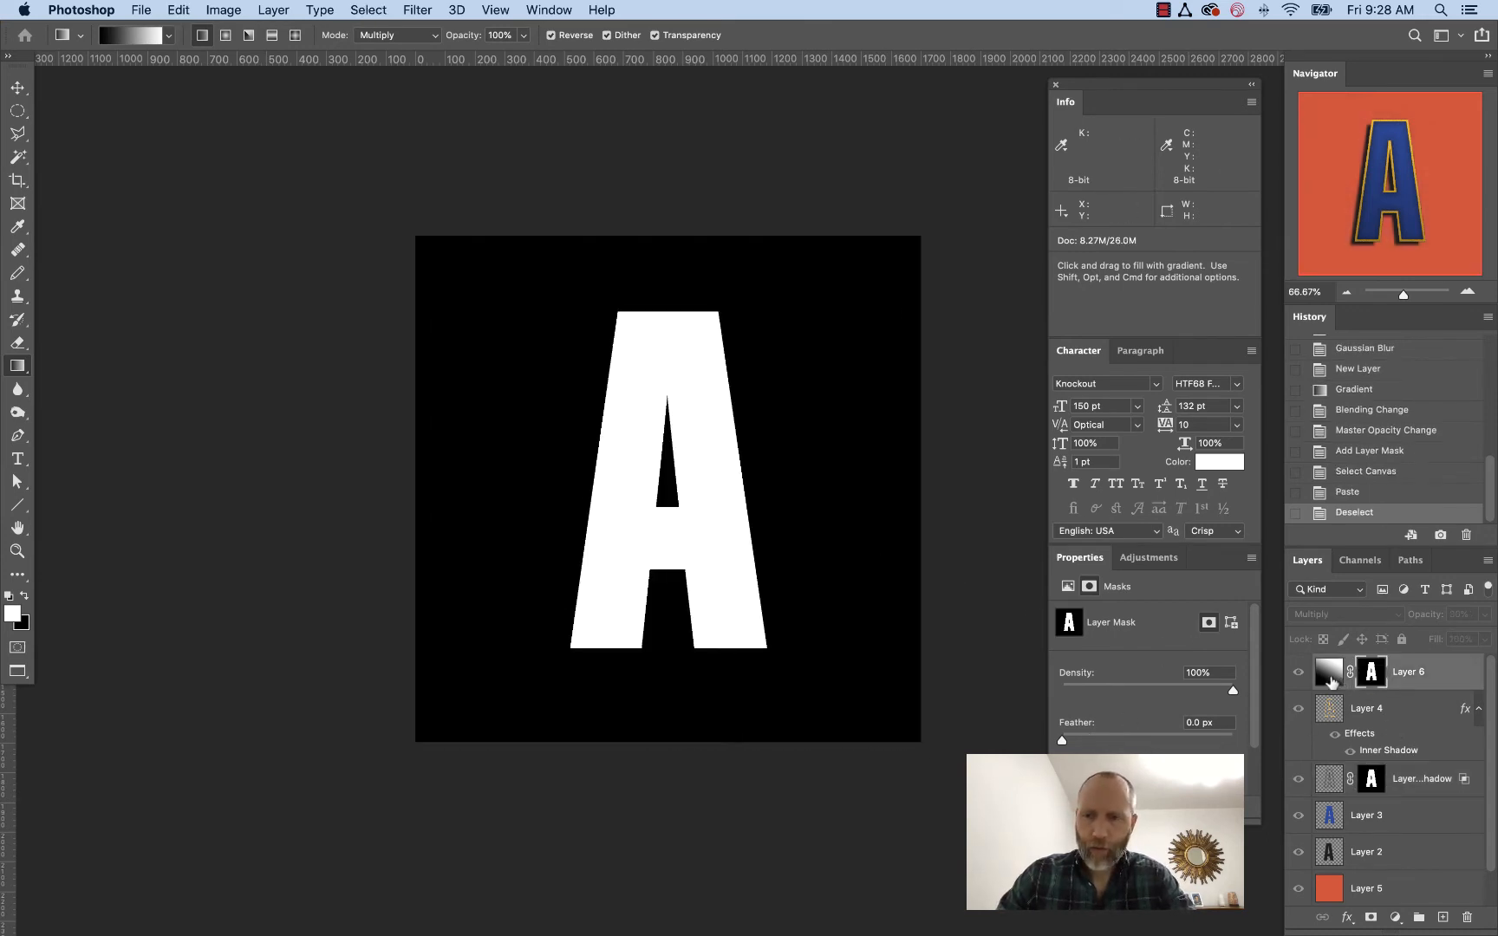
click(1329, 676)
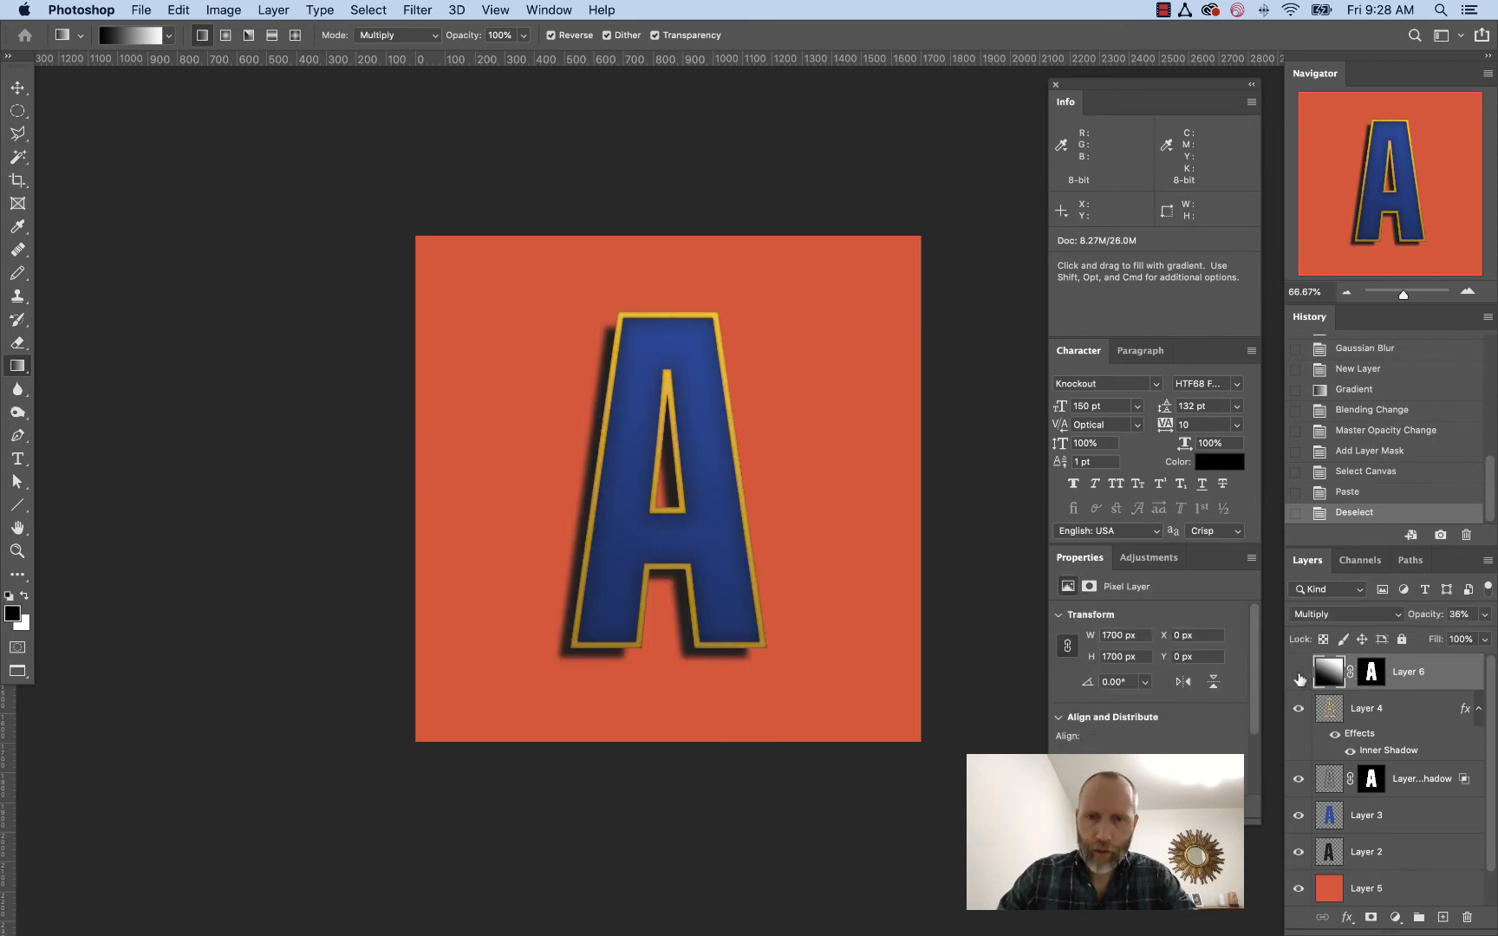
Toggle Layer 6's visibility to compare the letter with and without the lighting layer
click(1299, 674)
click(1298, 674)
click(1298, 674)
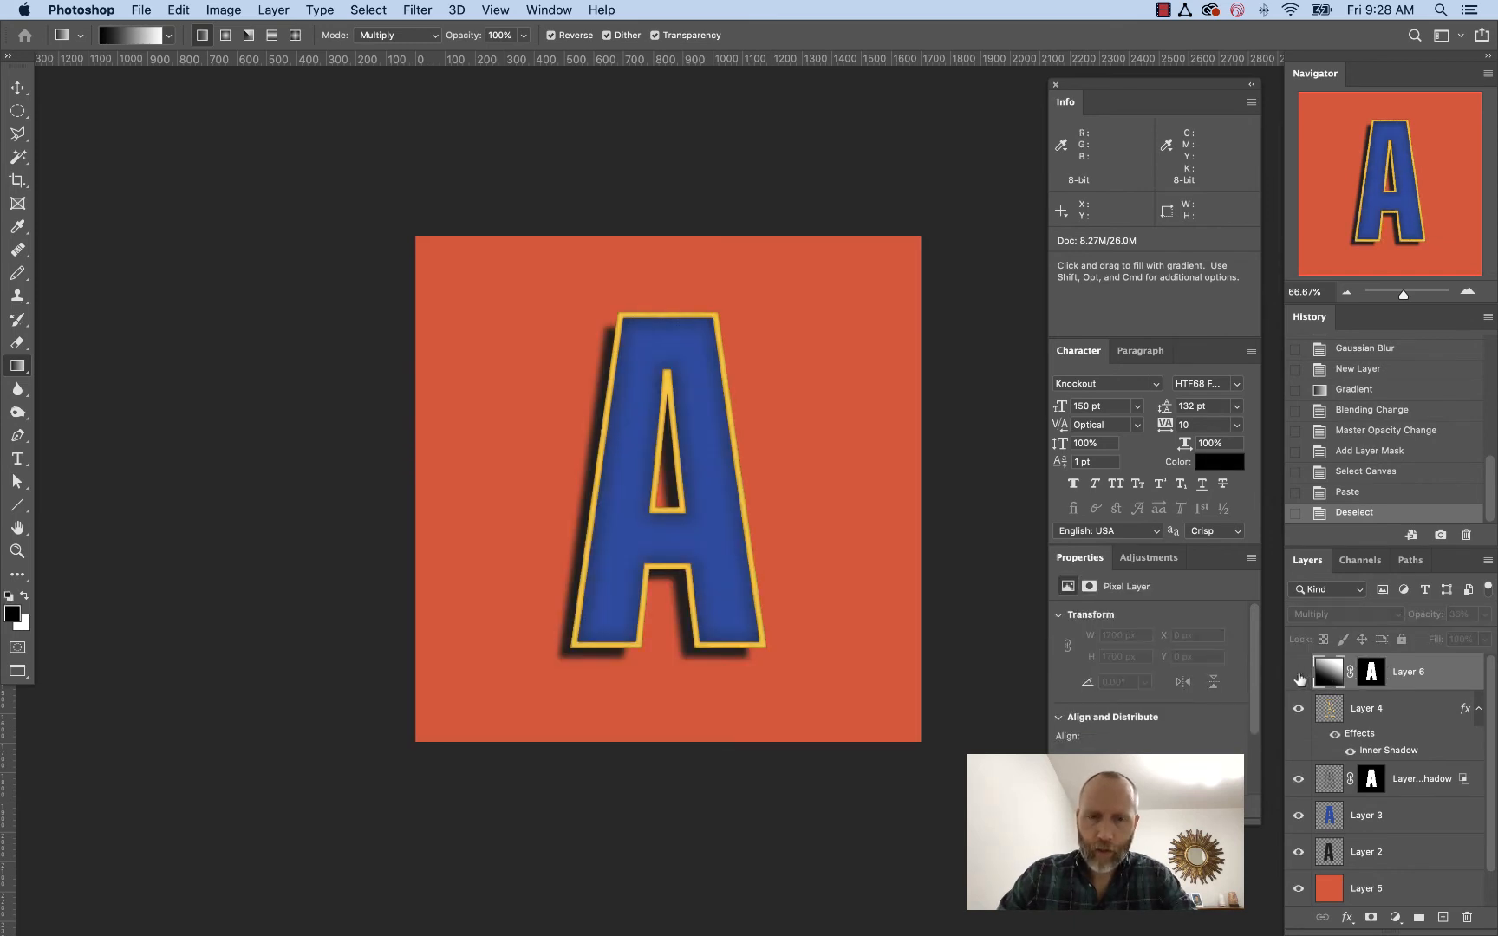
click(1298, 674)
key(super+plus)
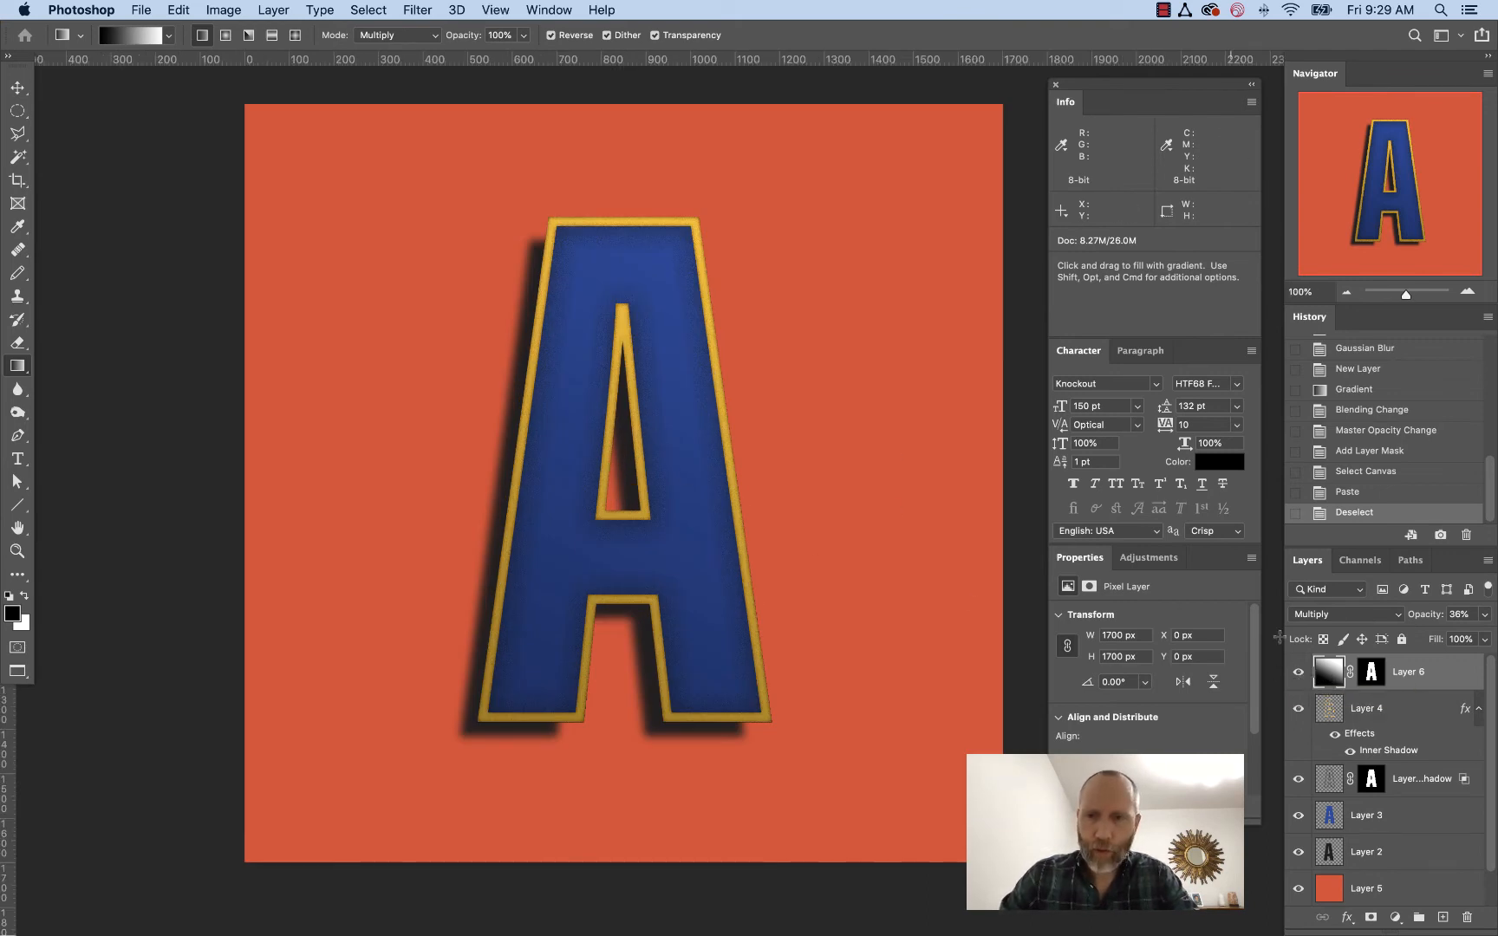
click(1299, 674)
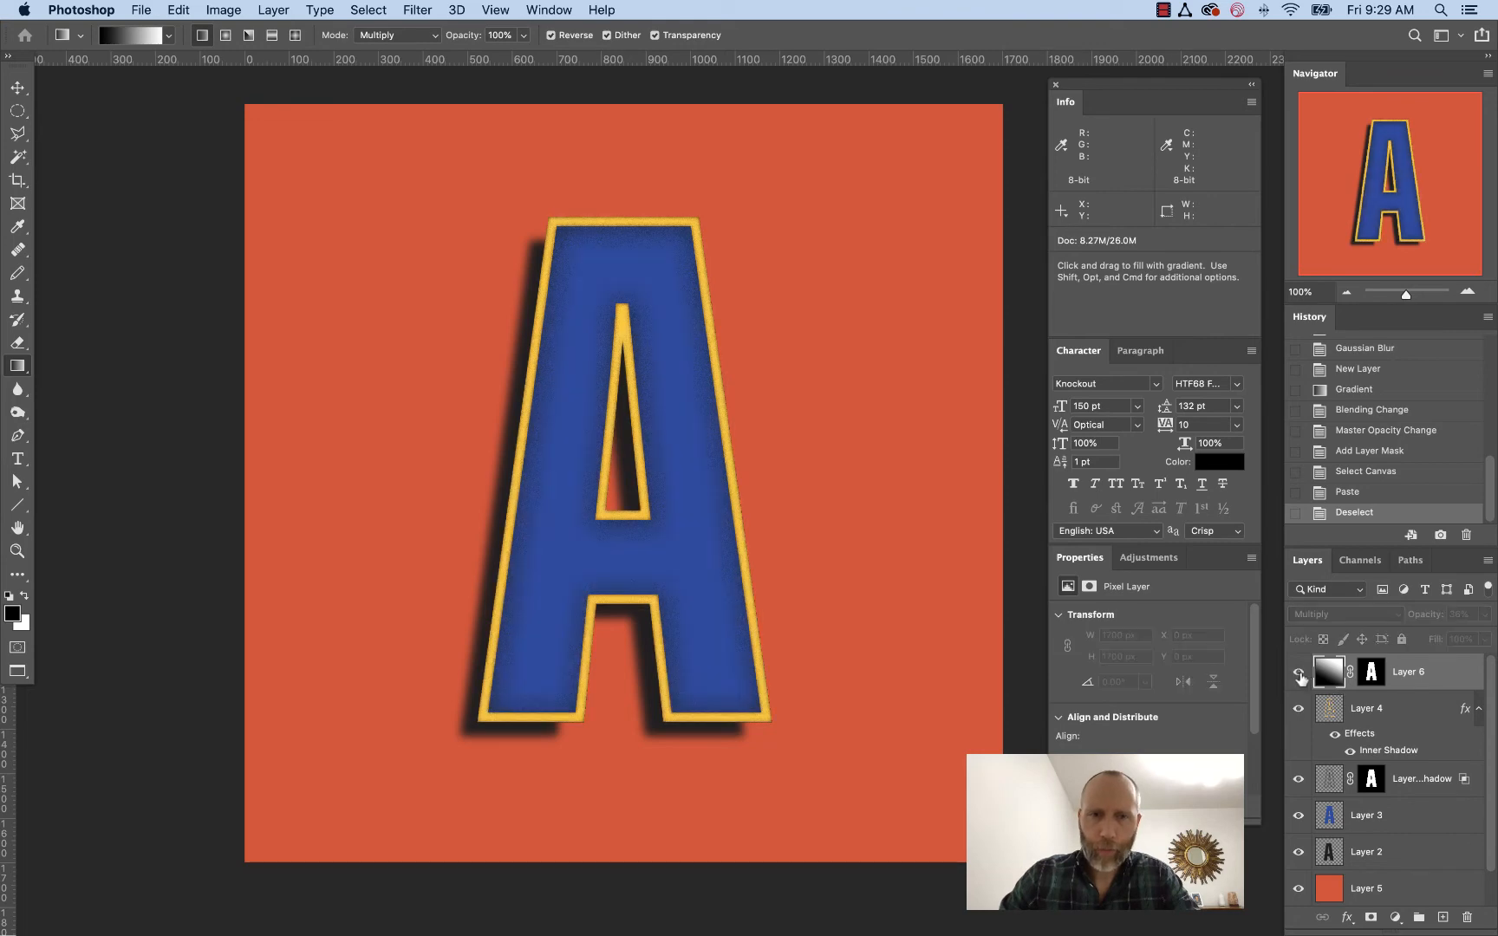
click(1299, 675)
Lower Layer 6's opacity to 18%
click(1484, 615)
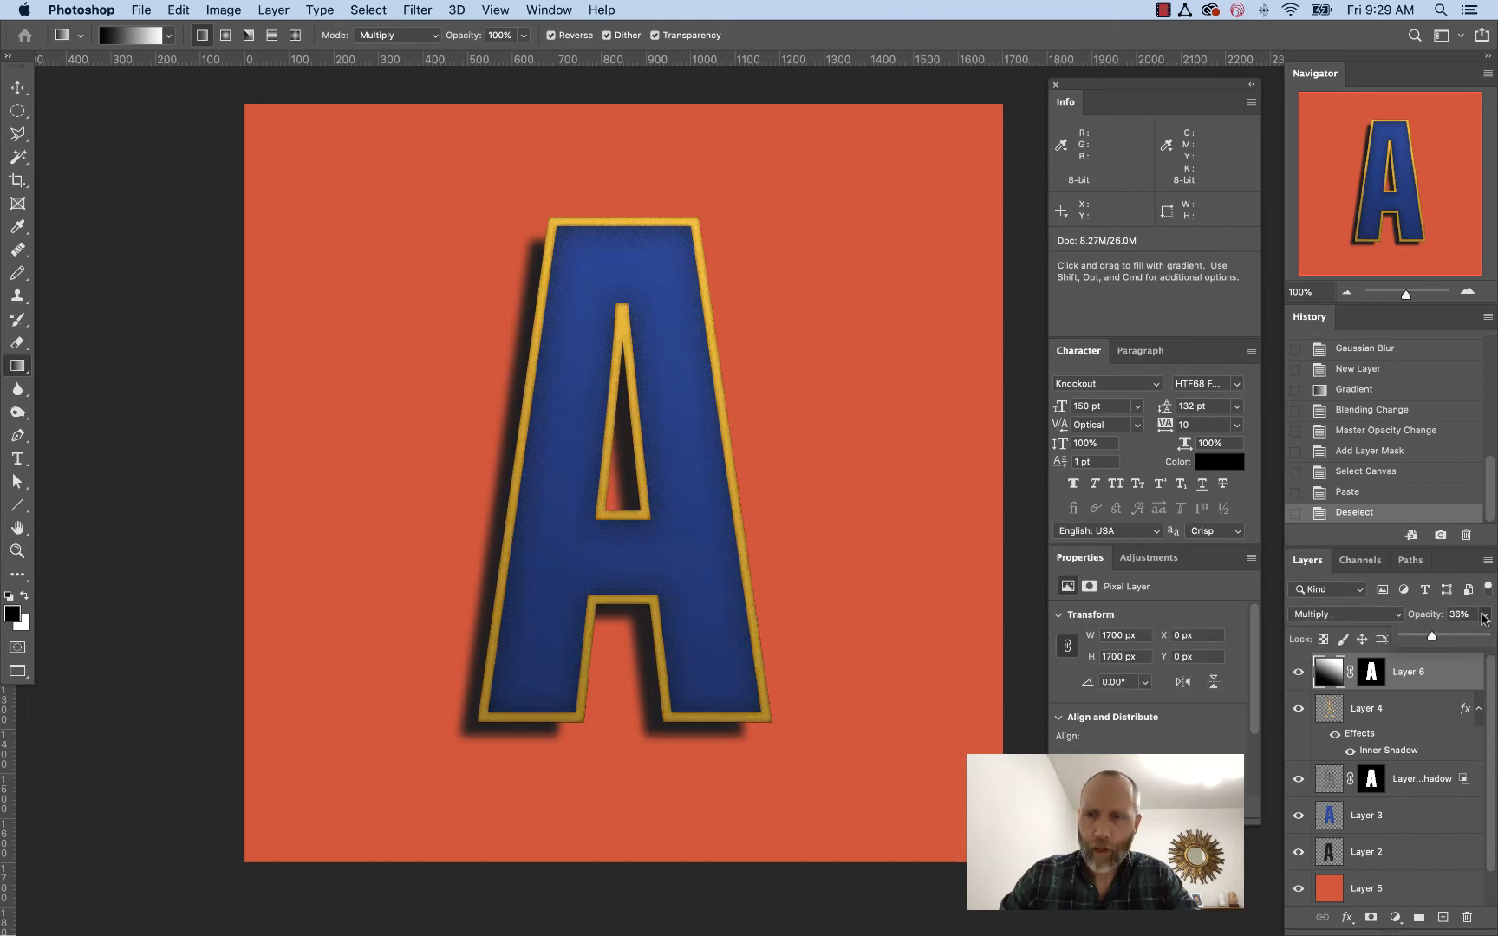
drag(1424, 639, 1418, 639)
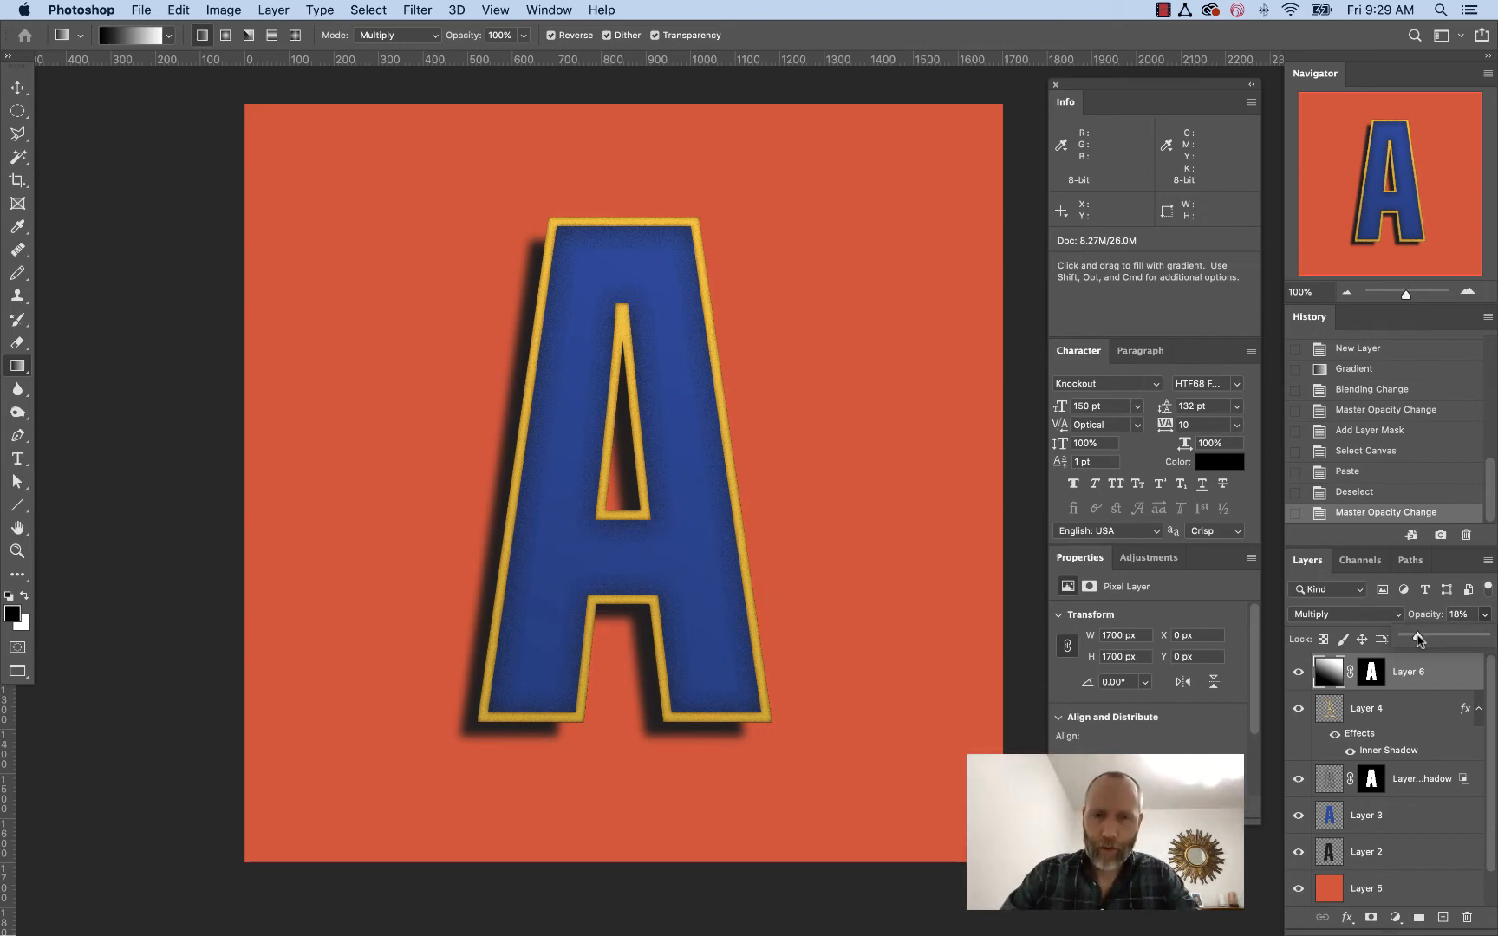
key(Return)
Create a new empty layer directly above the orange Layer 5
key(super+minus)
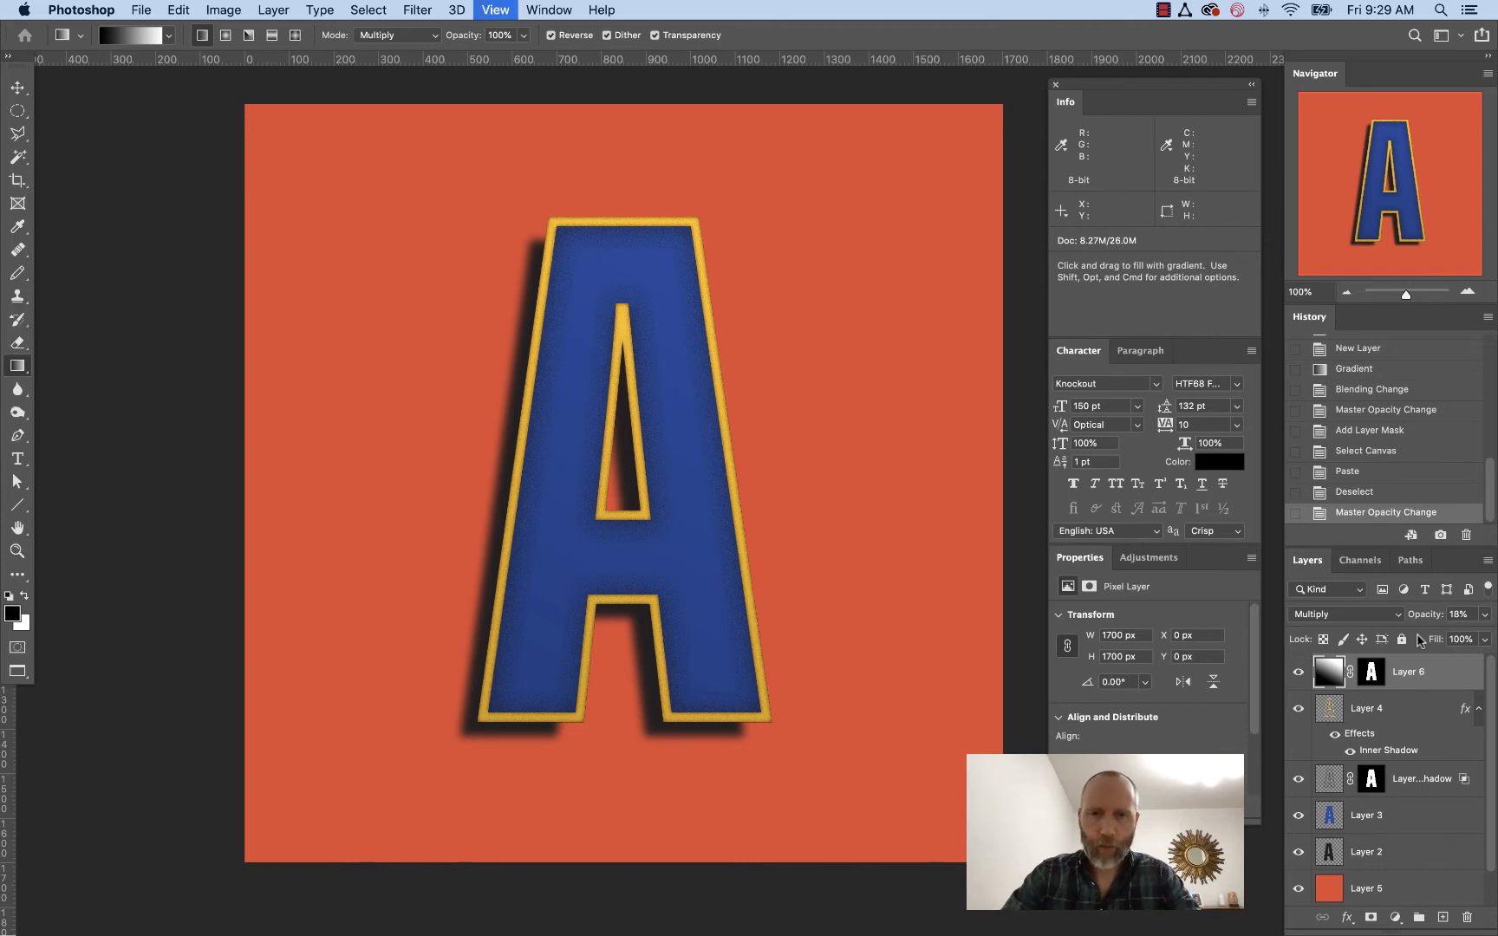
scroll(963, 606, right, 3)
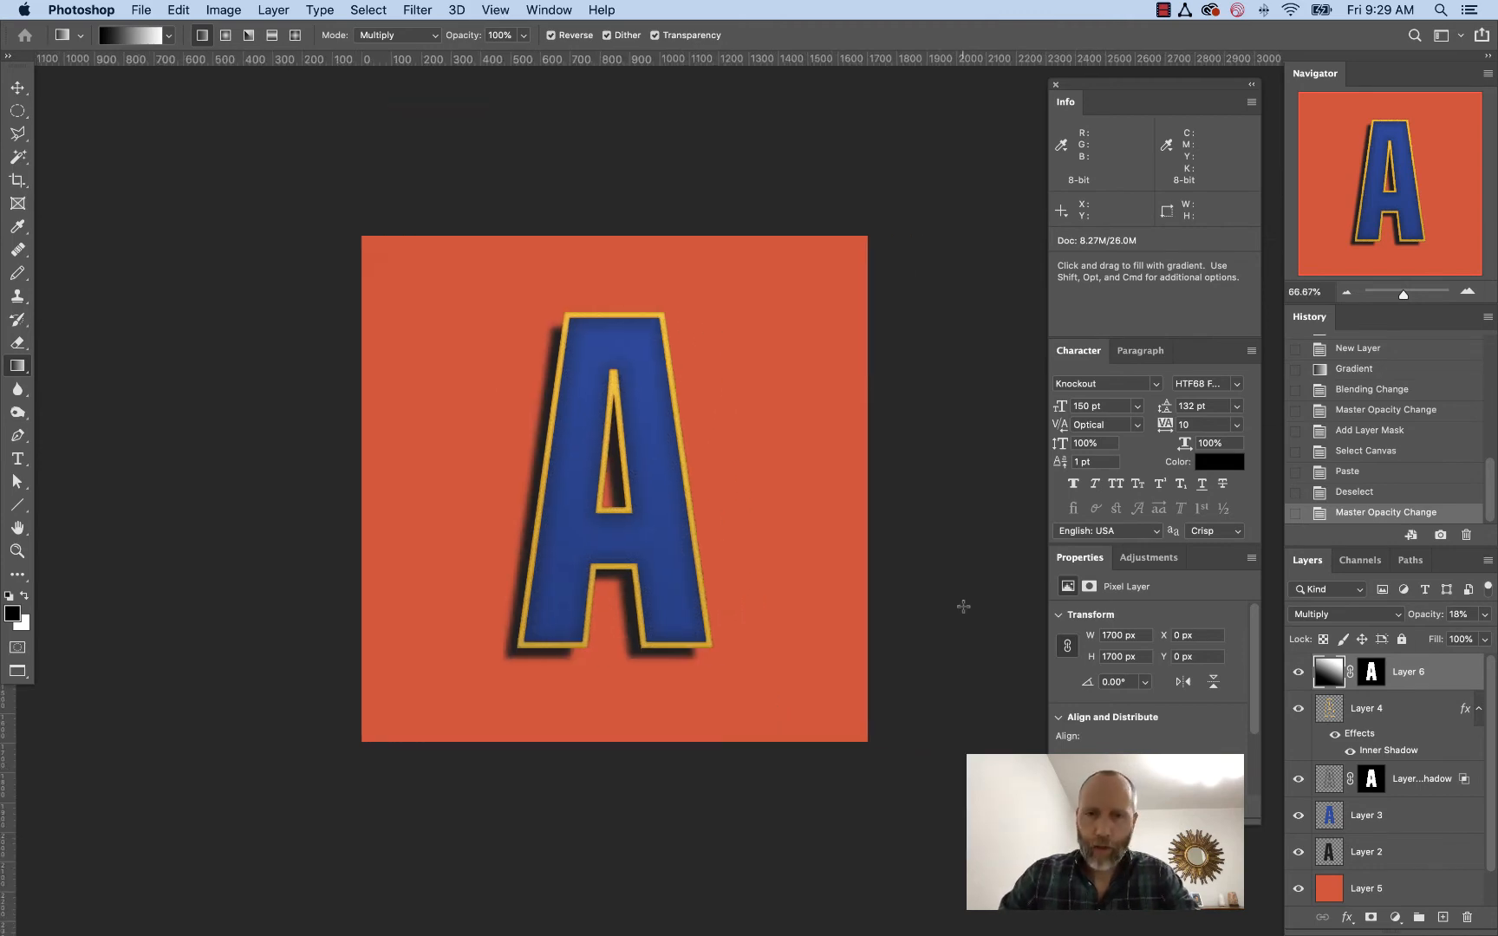
key(super+minus)
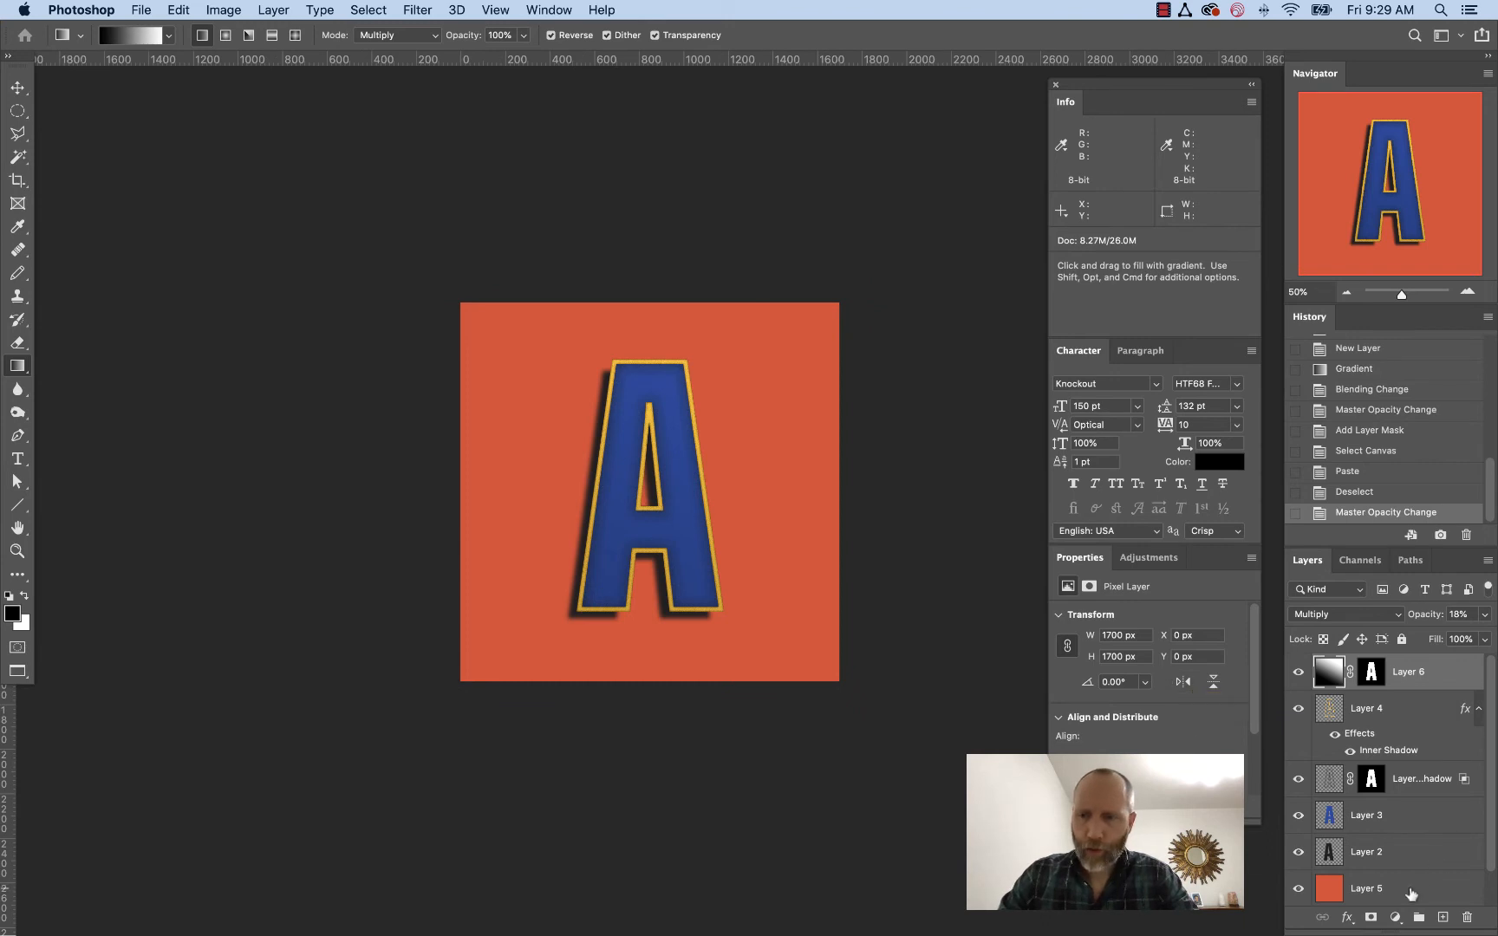
click(1418, 885)
key(shift+super+n)
key(Return)
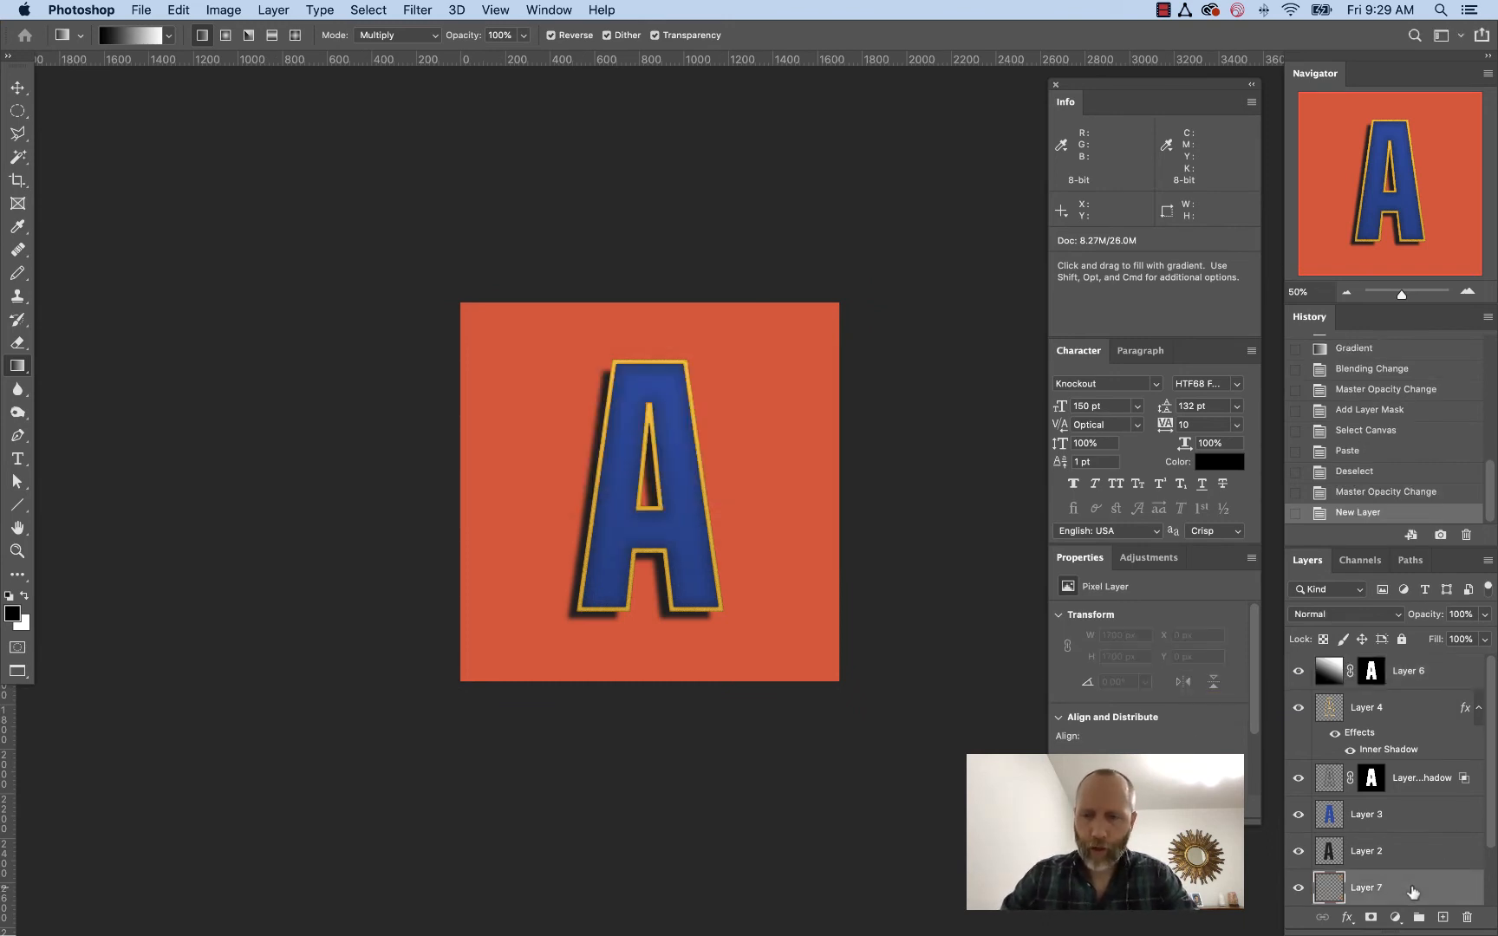
Add a vertical and a horizontal guide crossing at the centre of the canvas
scroll(882, 646, right, 5)
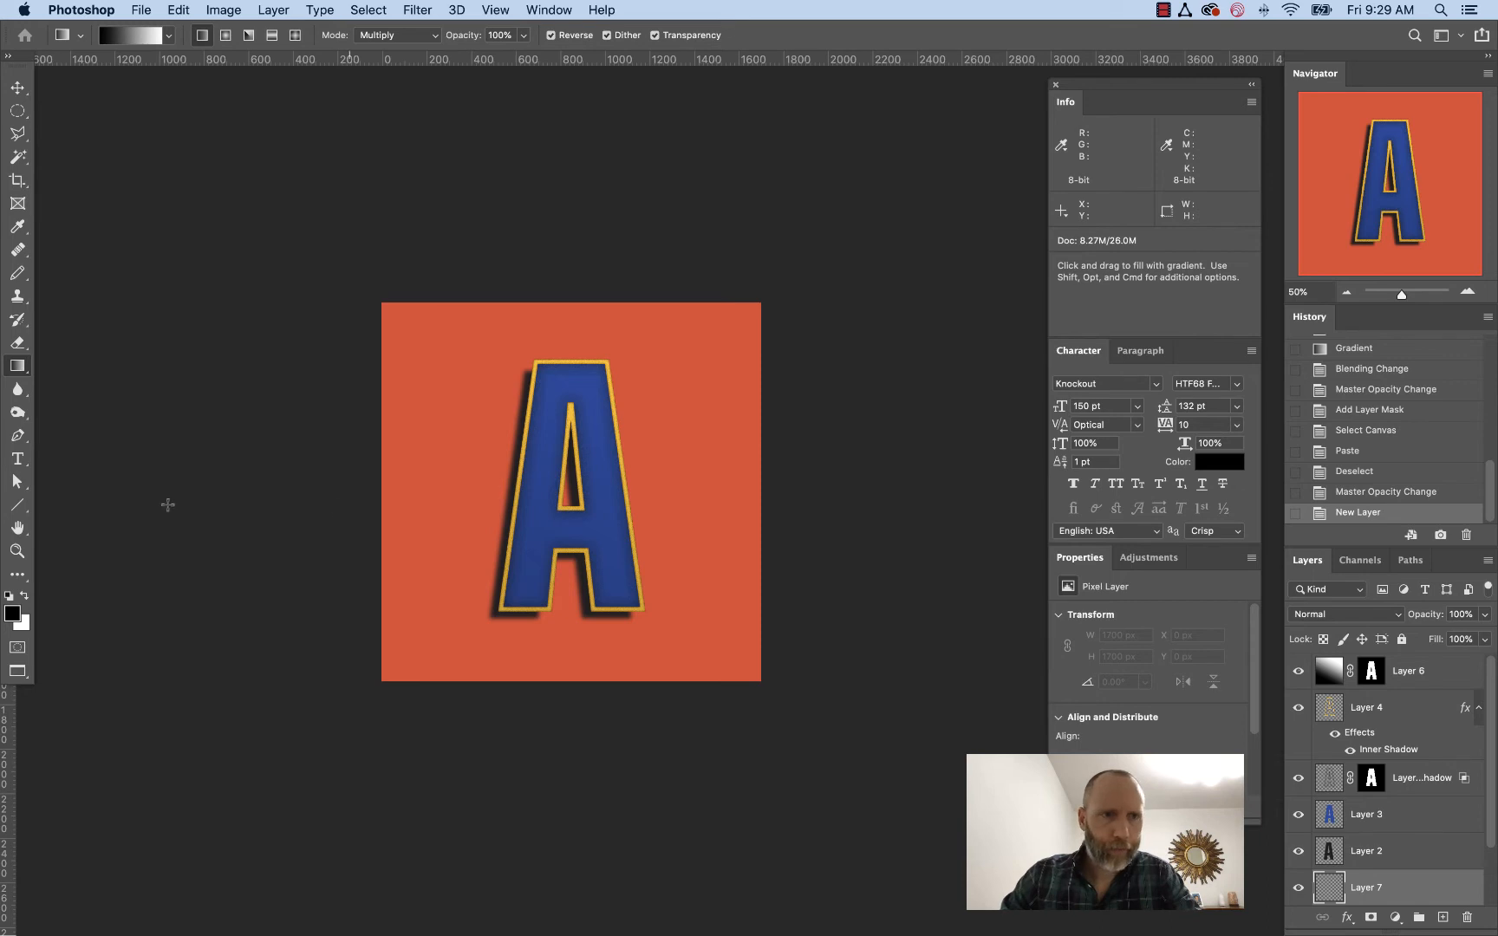
key(v)
drag(9, 767, 575, 520)
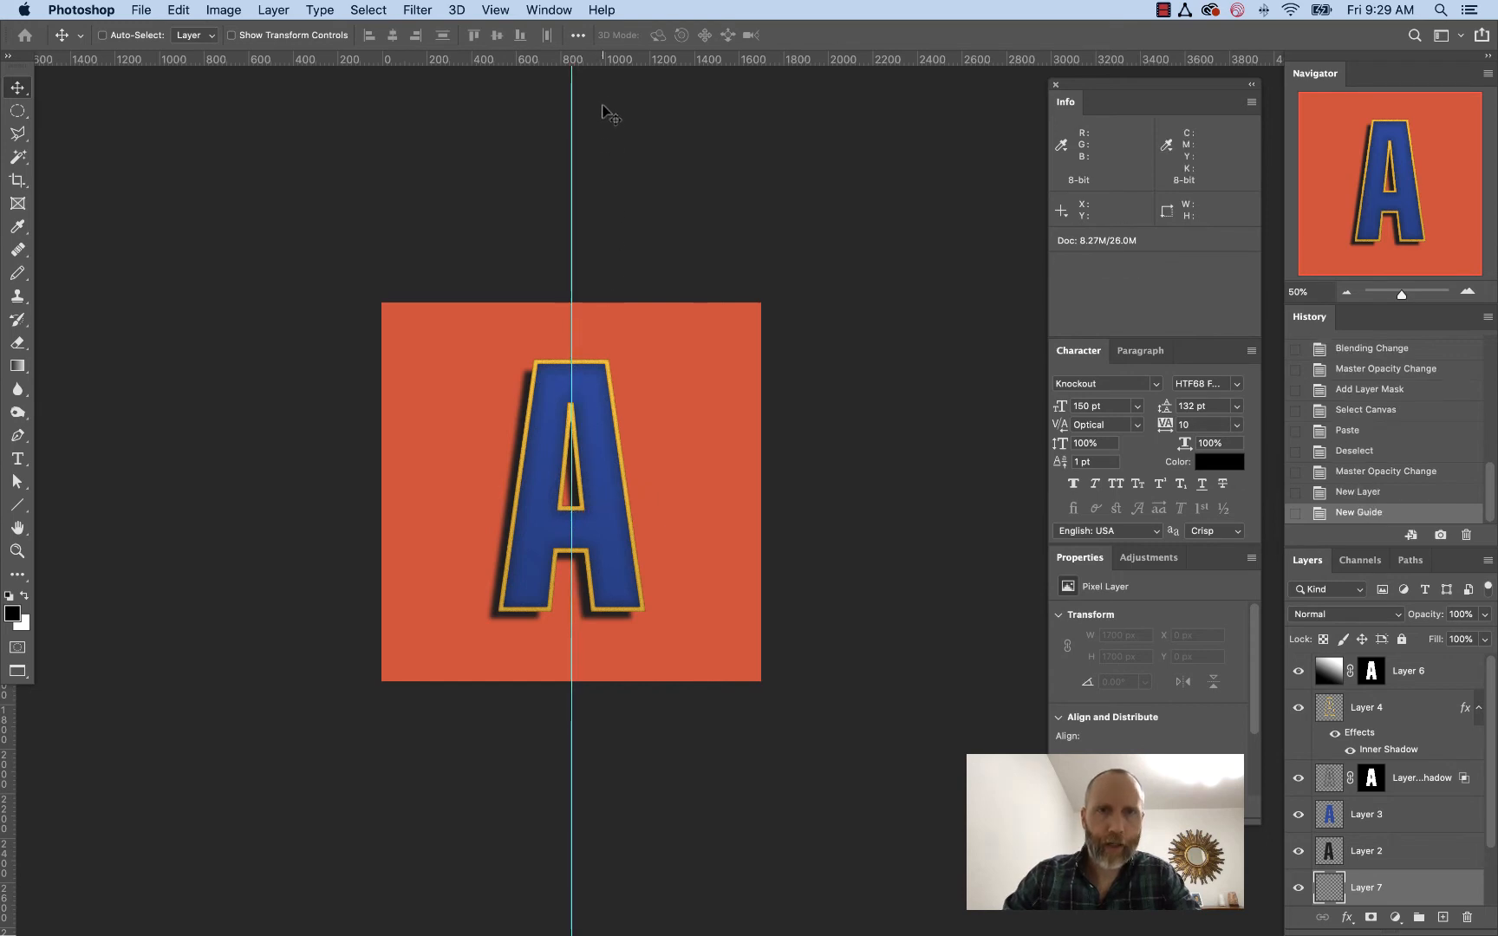
drag(606, 68, 676, 492)
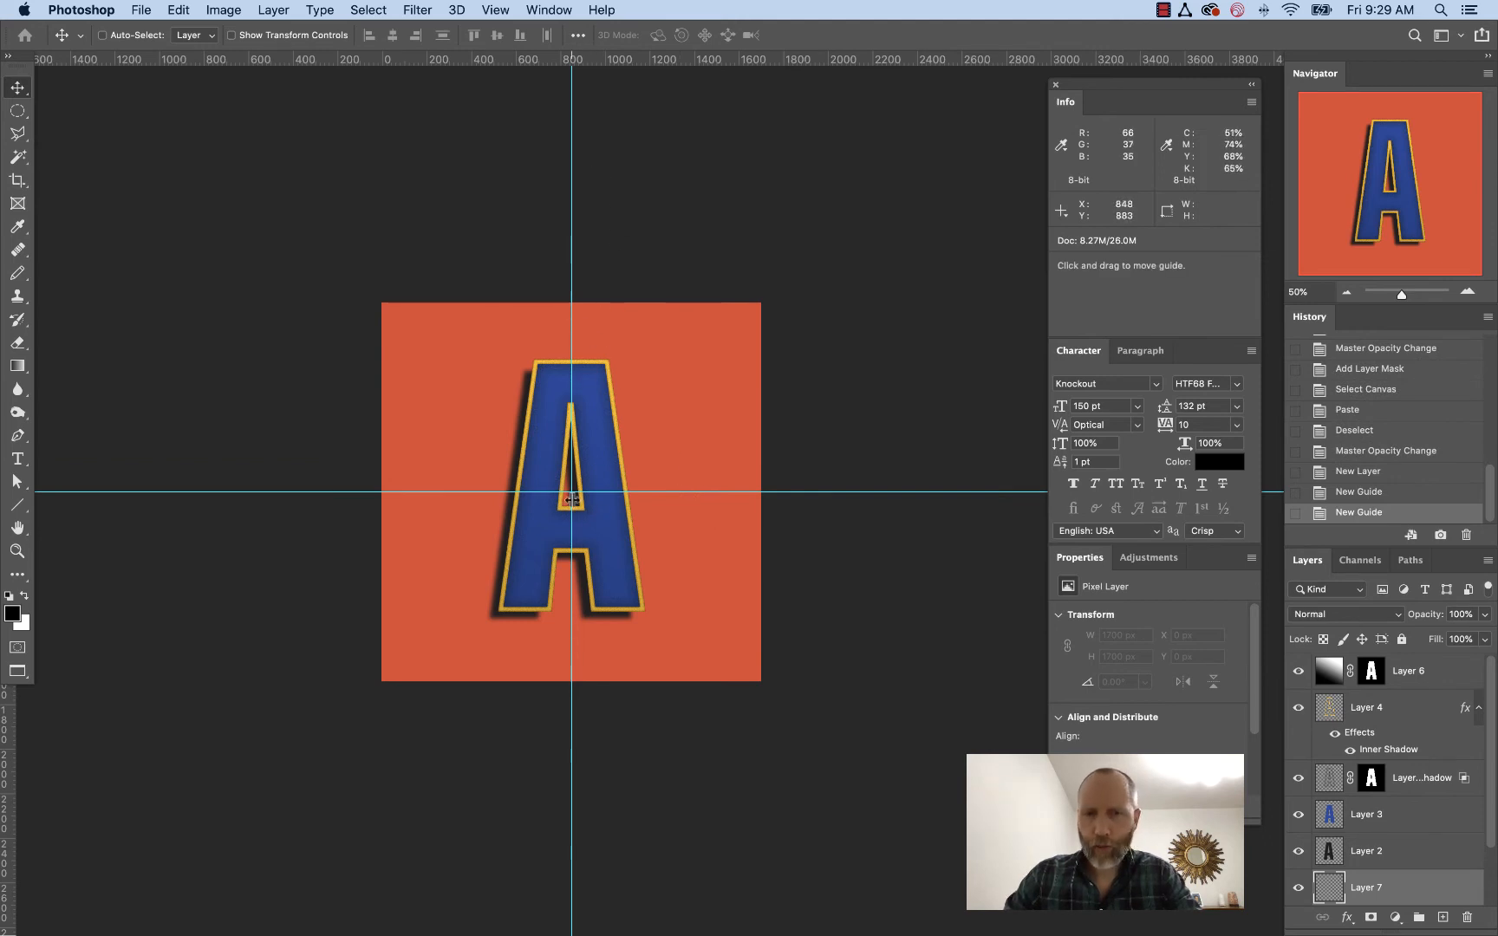
Draw a circular elliptical selection from the canvas centre with a 200 px feather, nearly filling the canvas
click(19, 110)
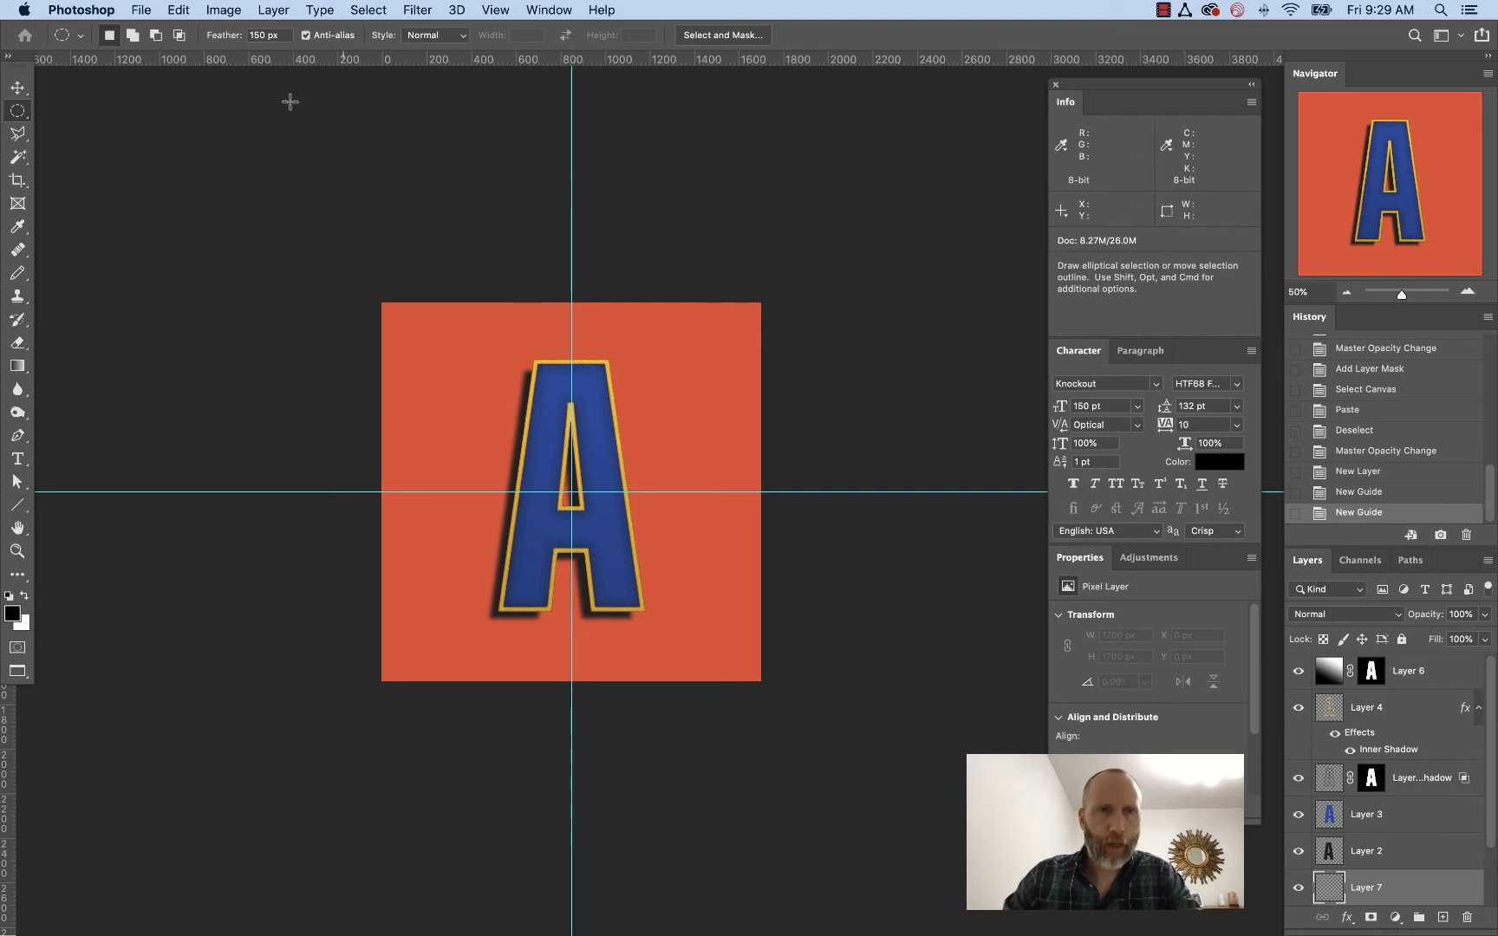
click(279, 35)
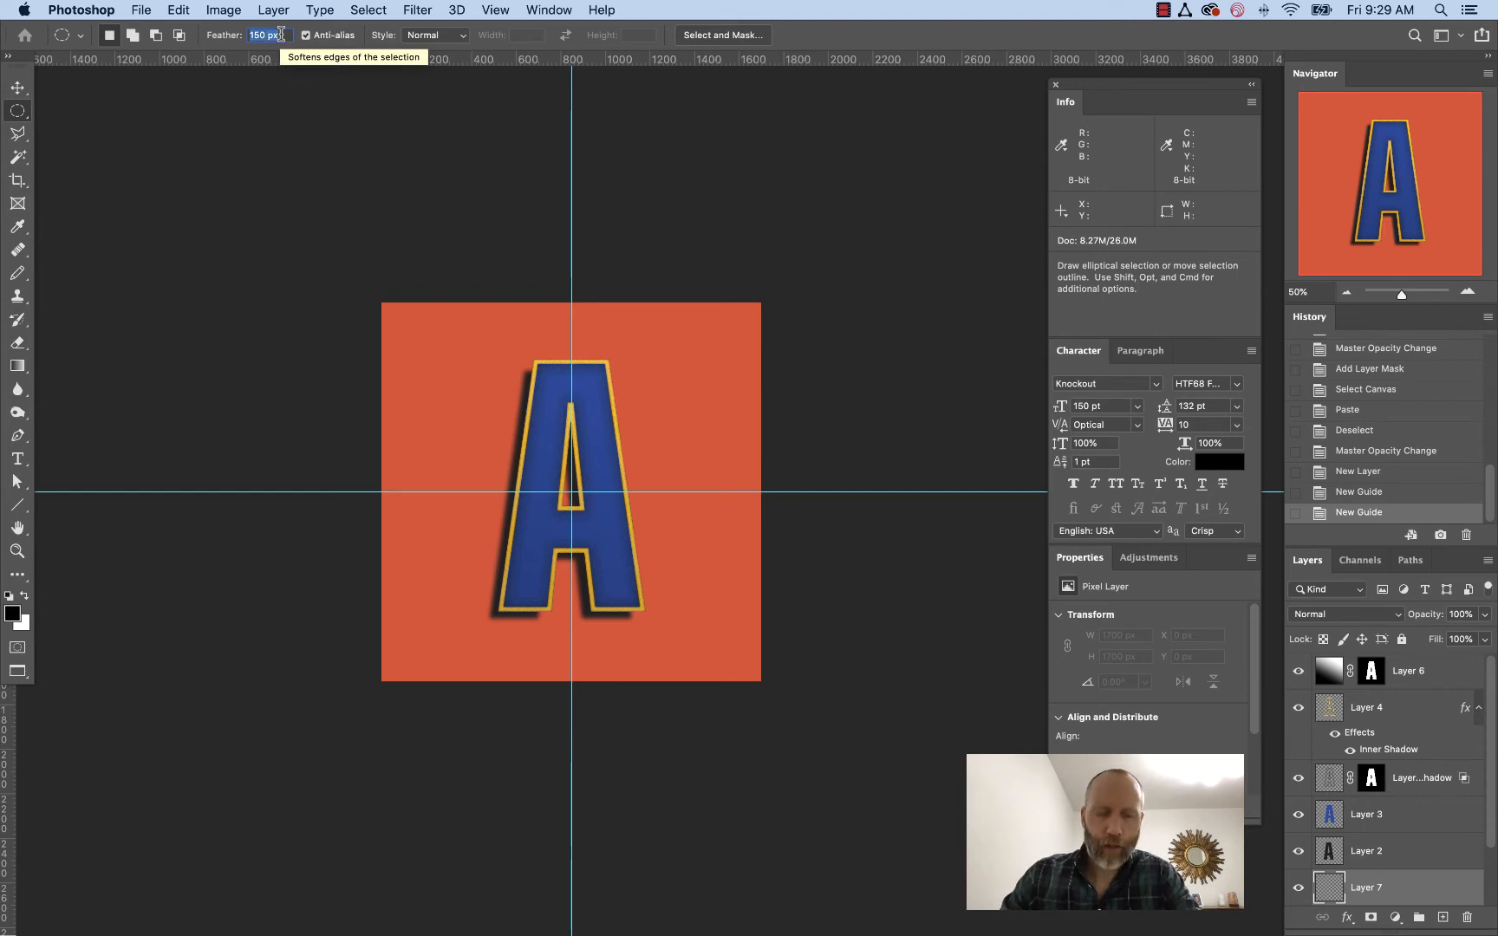
text(20)
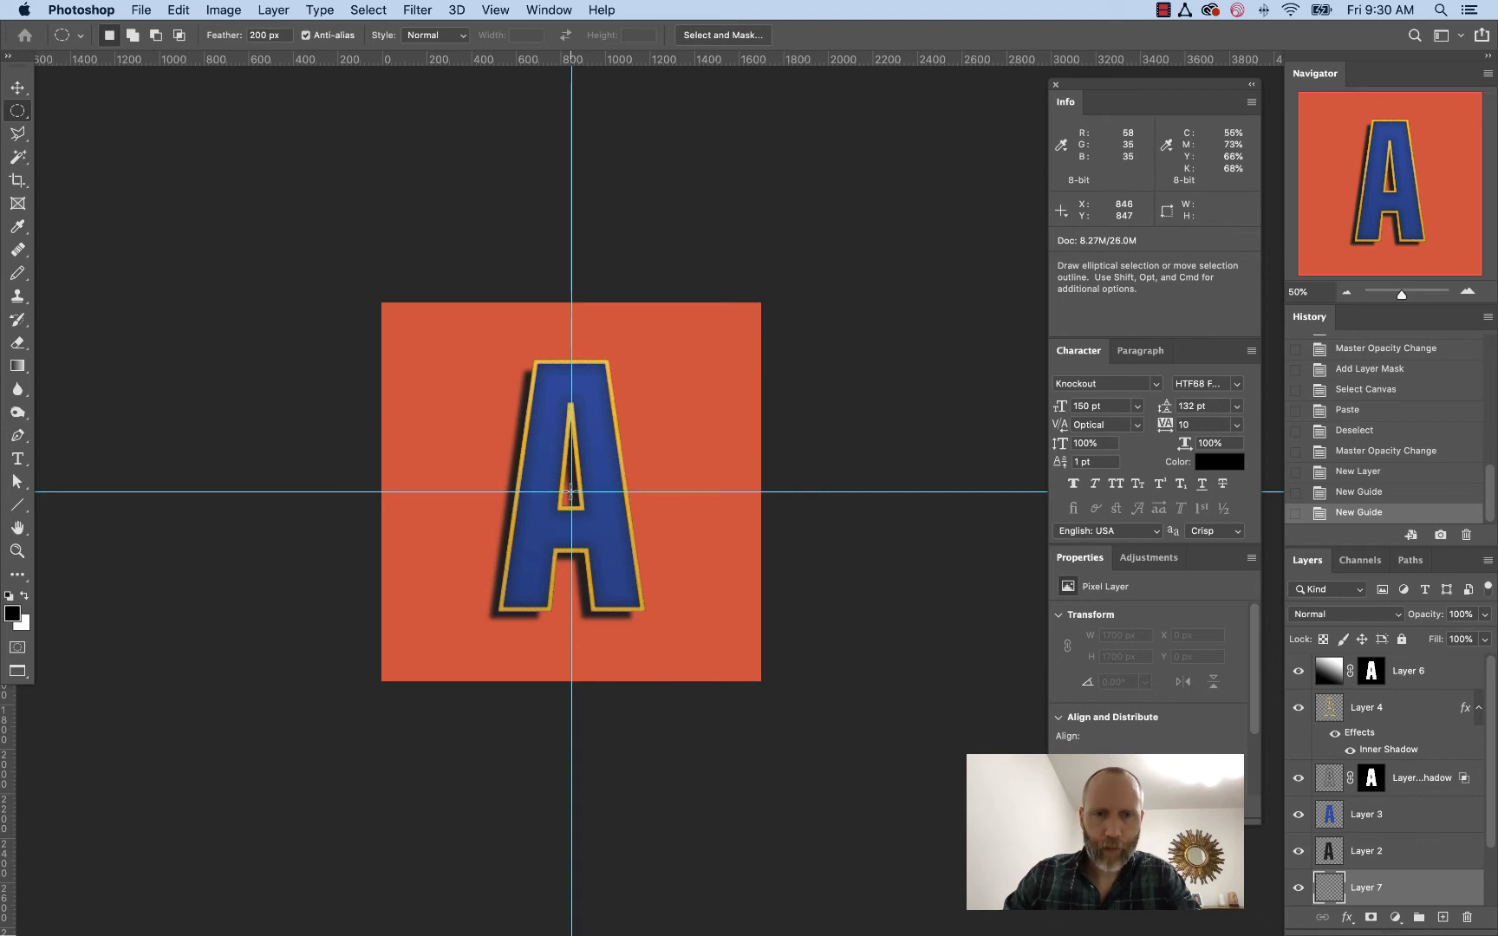
key(alt)
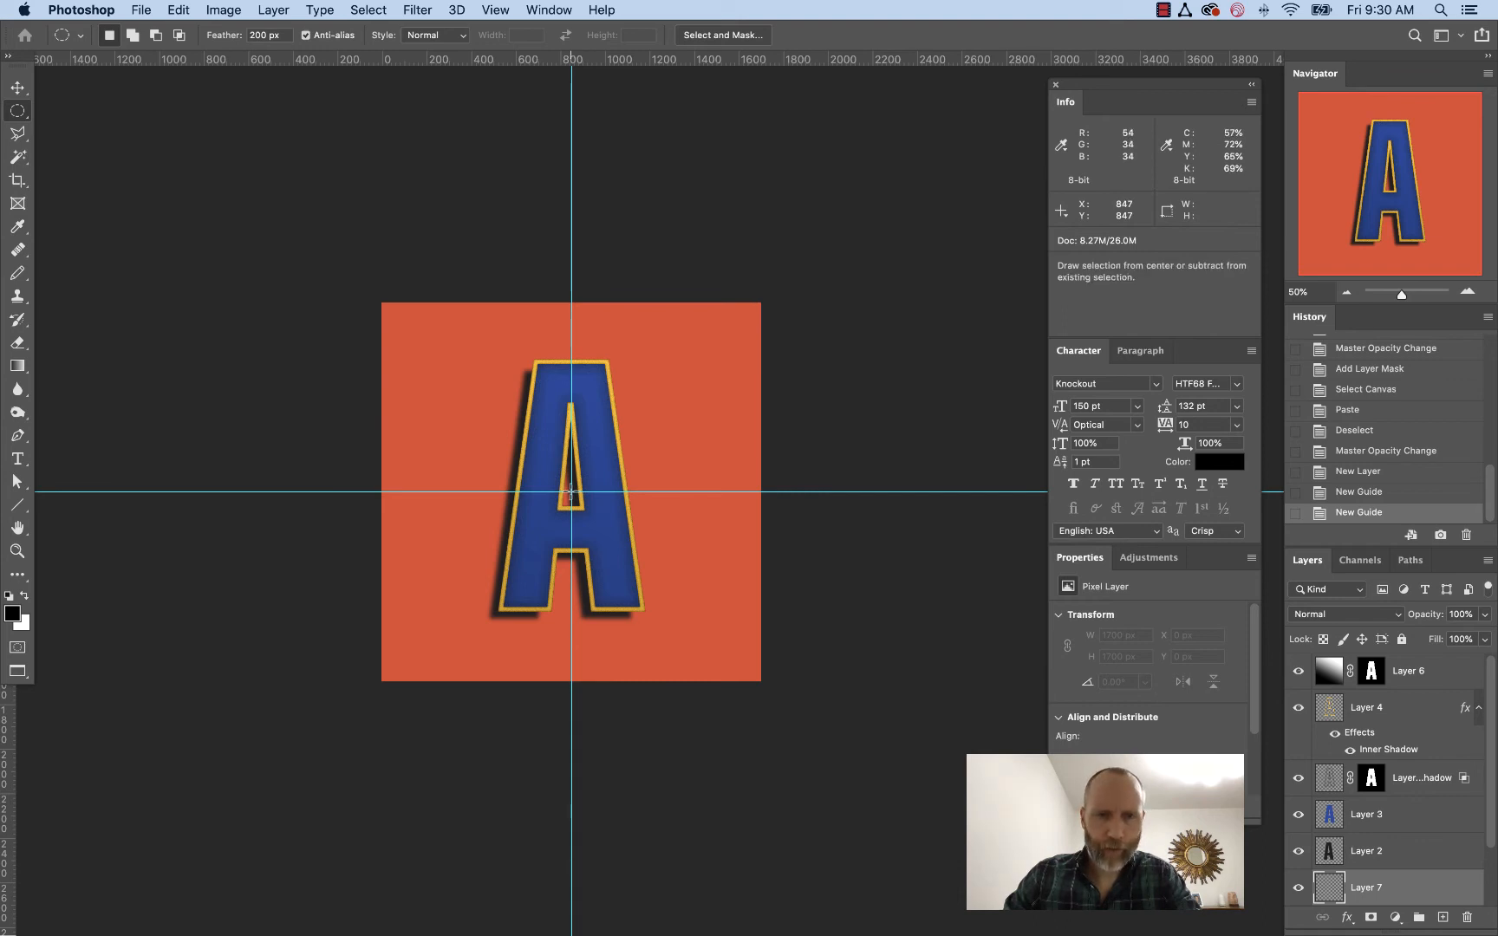
drag(569, 491, 387, 303)
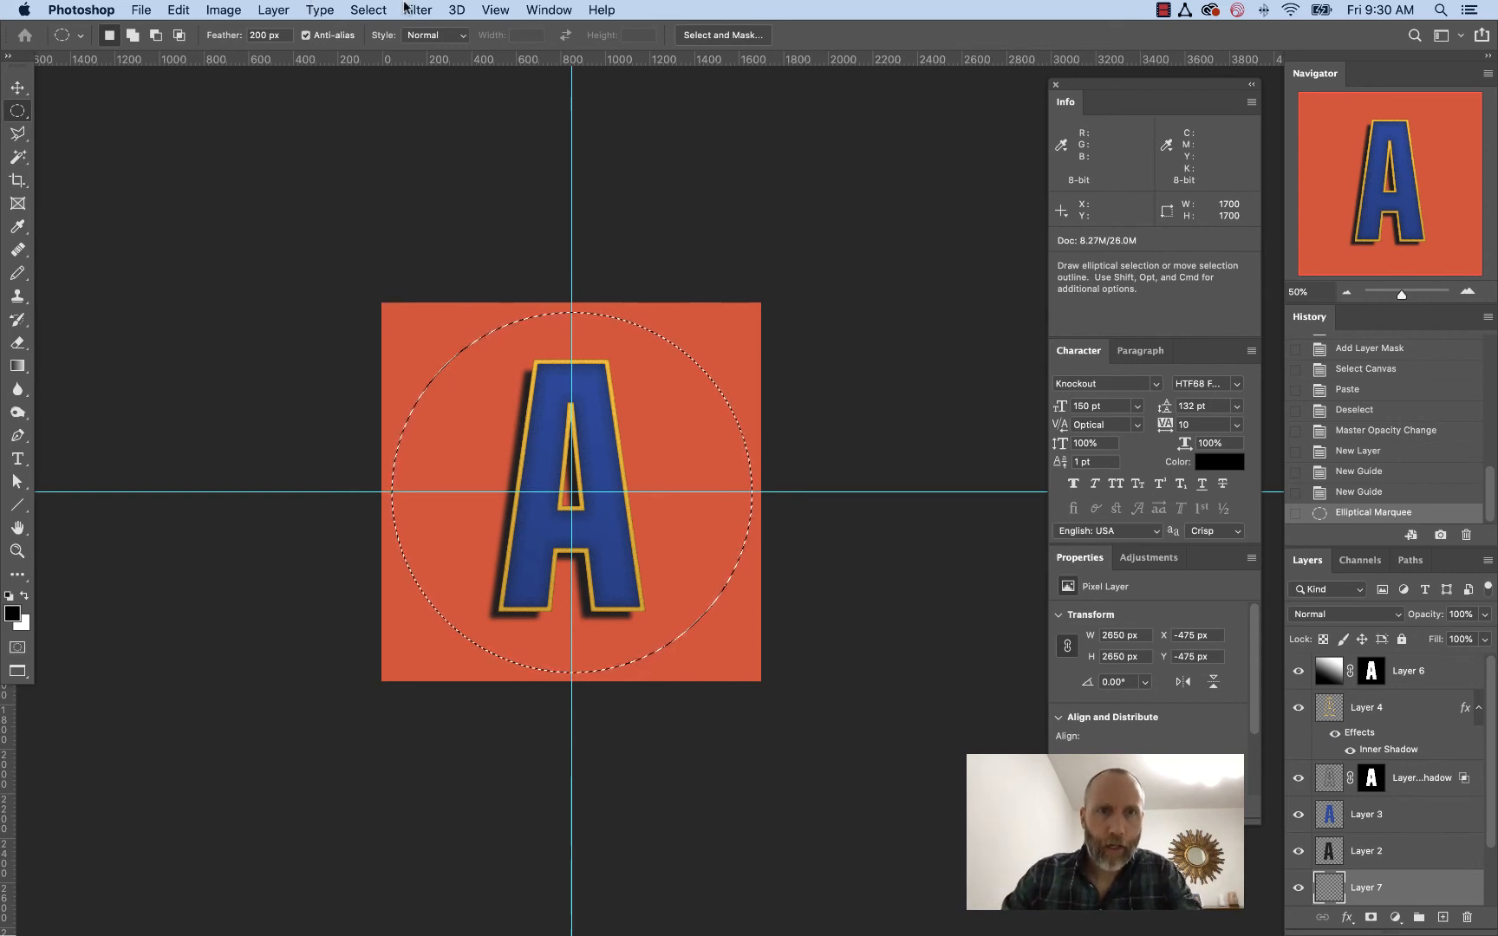
Invert the circular selection so the canvas corners are selected
click(369, 9)
click(392, 87)
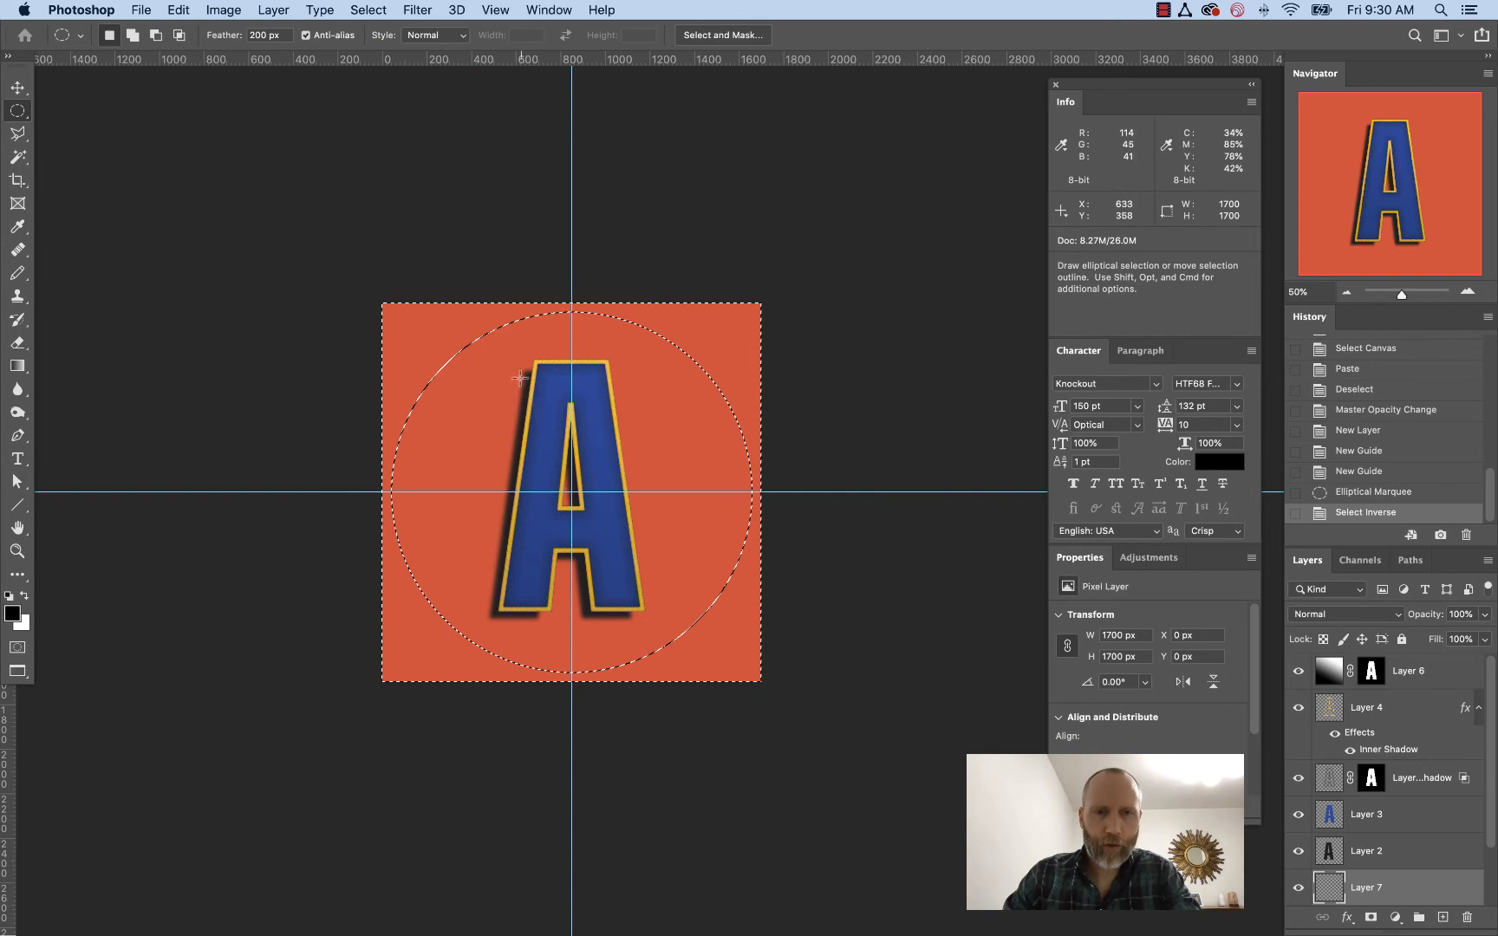
click(1321, 492)
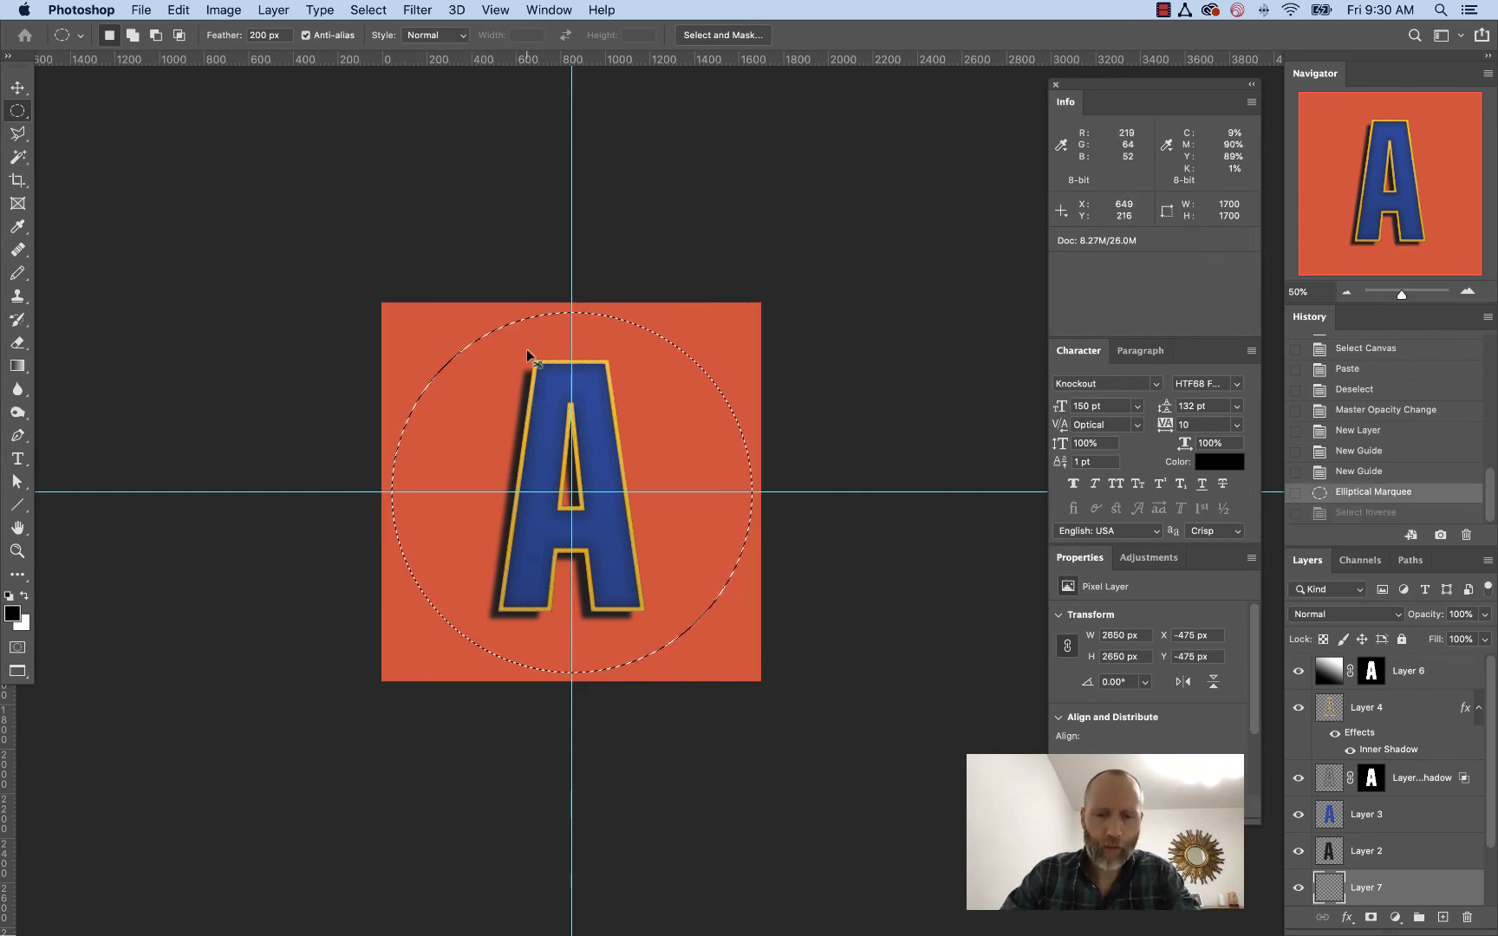
key(super+shift+i)
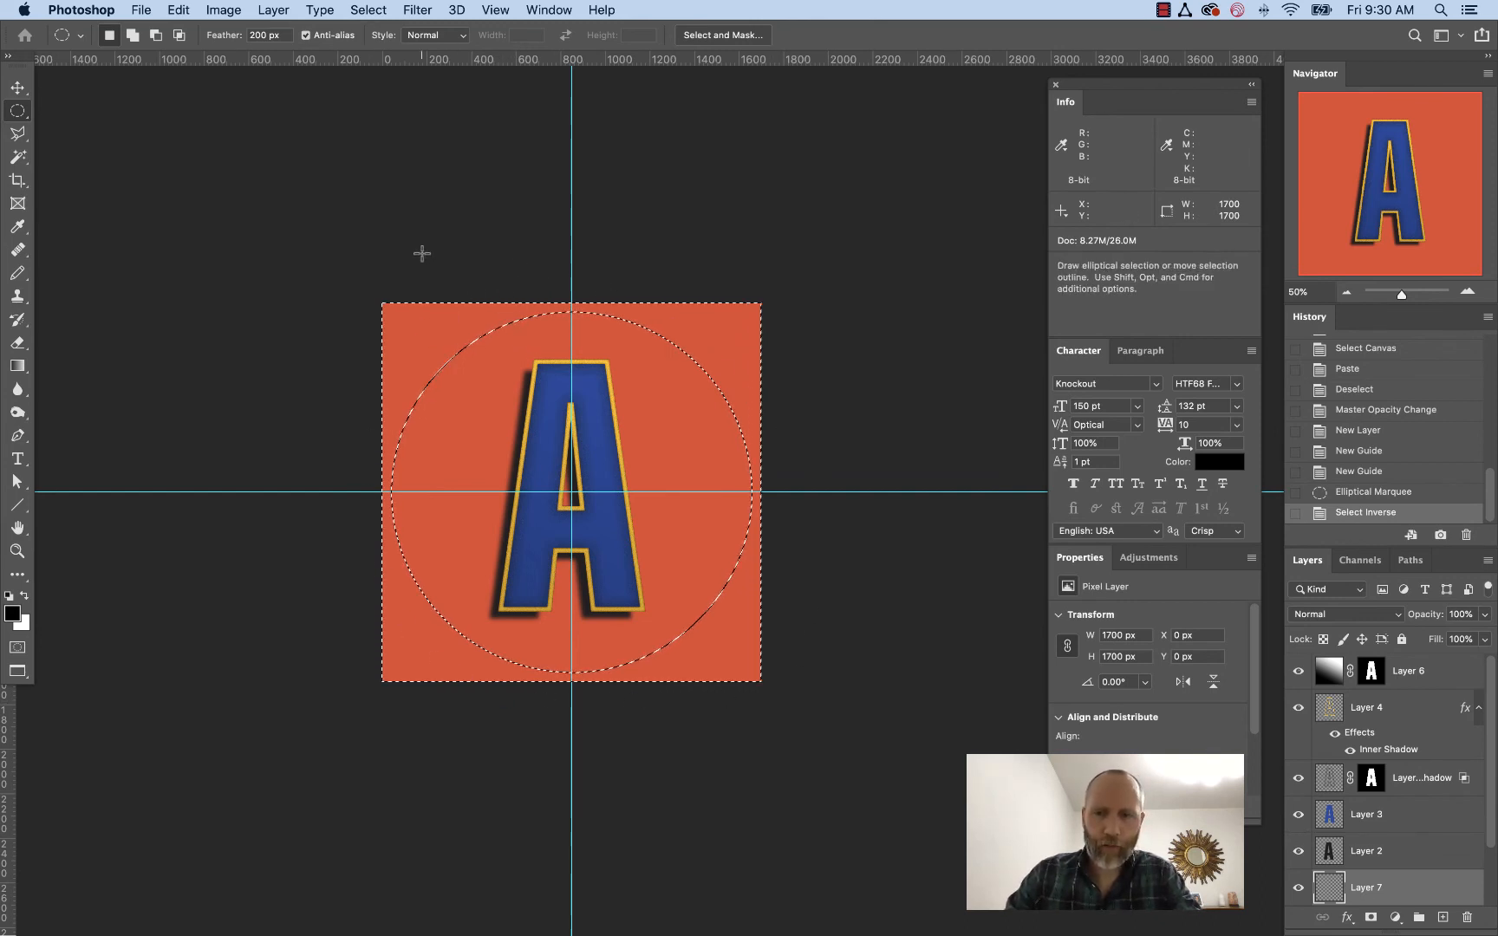
scroll(1391, 806, down, 2)
scroll(1393, 806, down, 1)
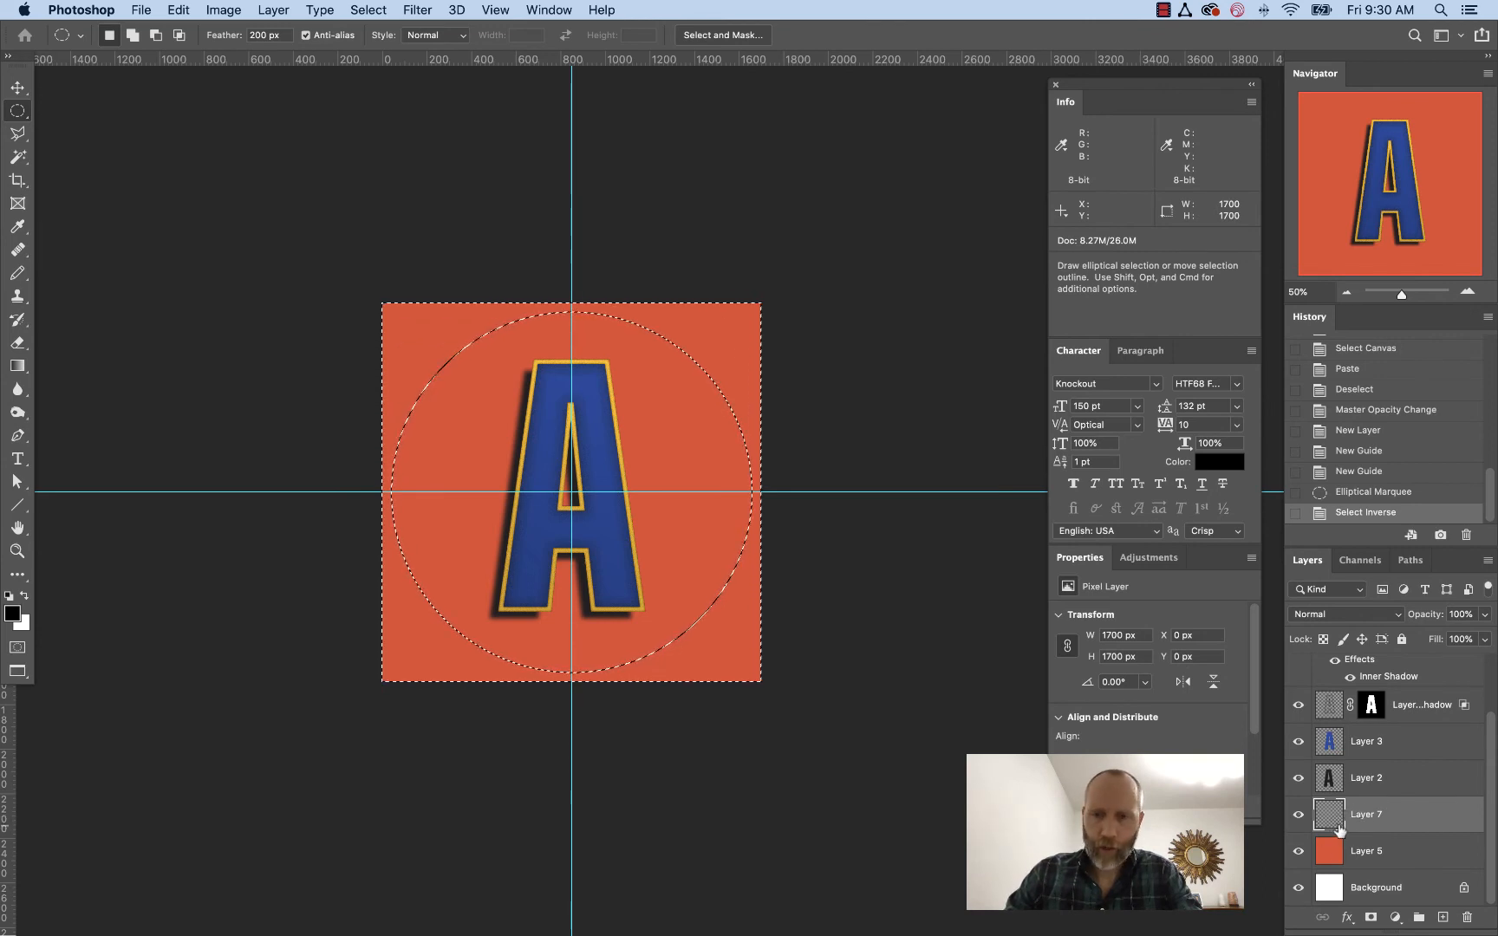
click(14, 615)
click(863, 601)
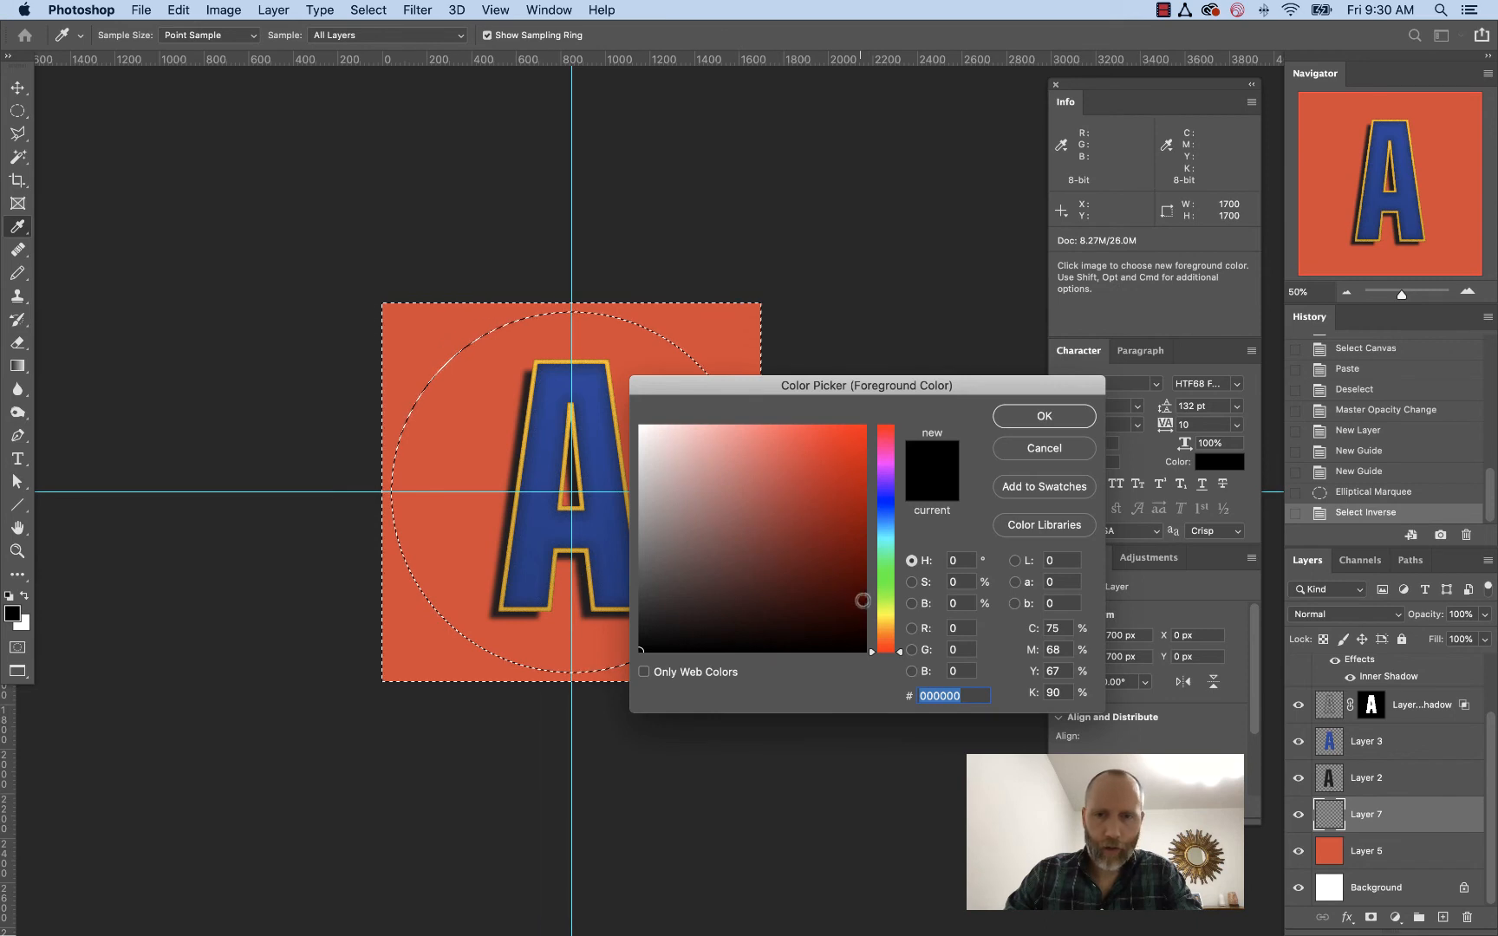
click(853, 583)
drag(854, 583, 854, 578)
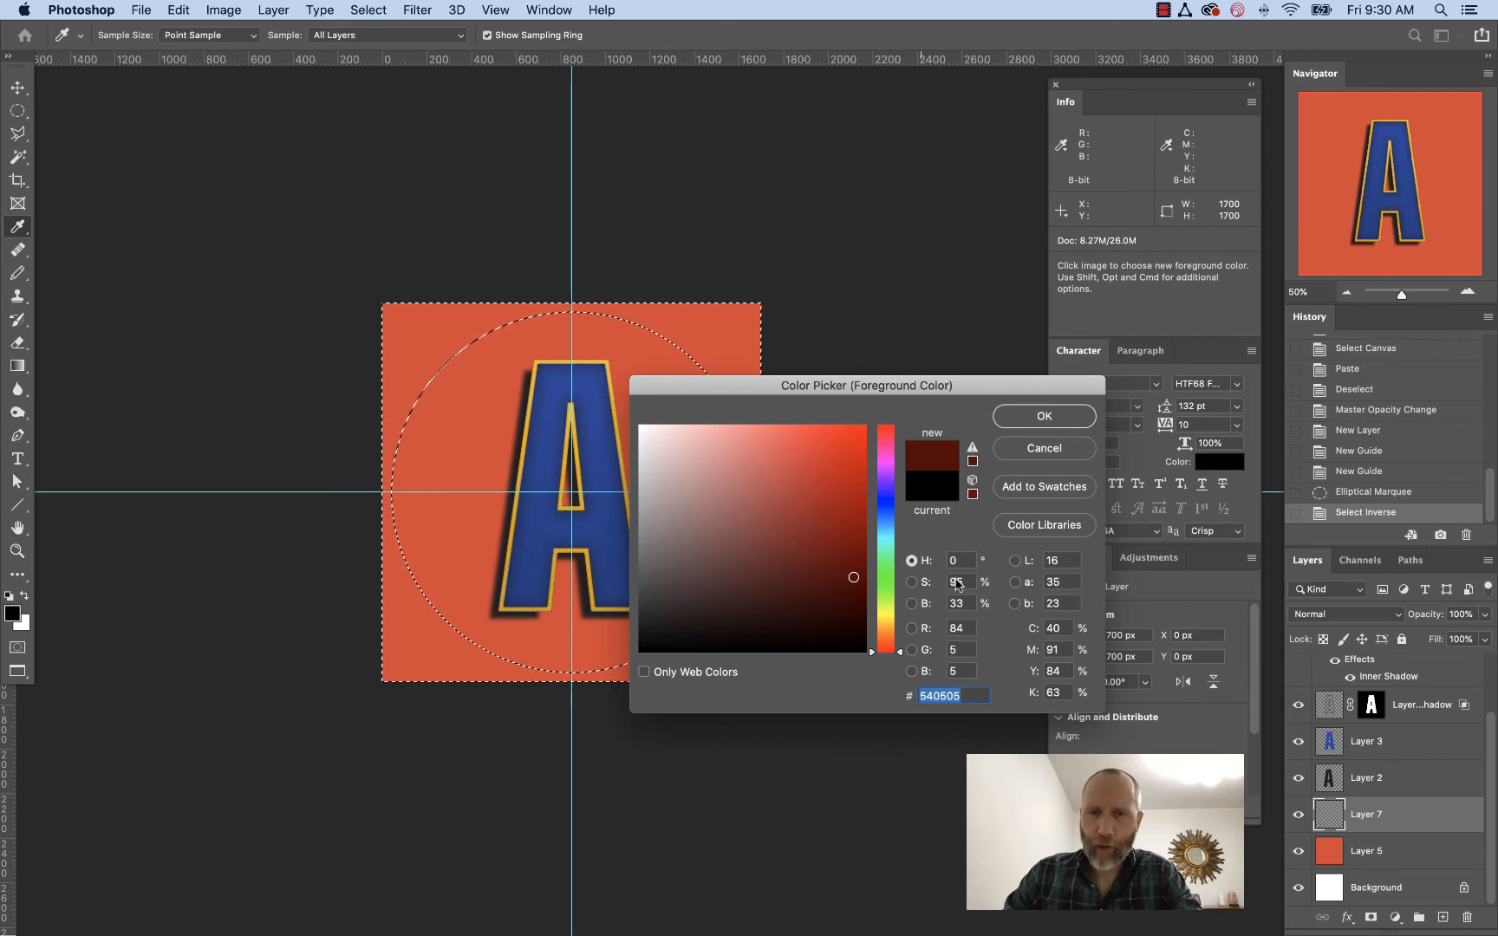
click(1039, 449)
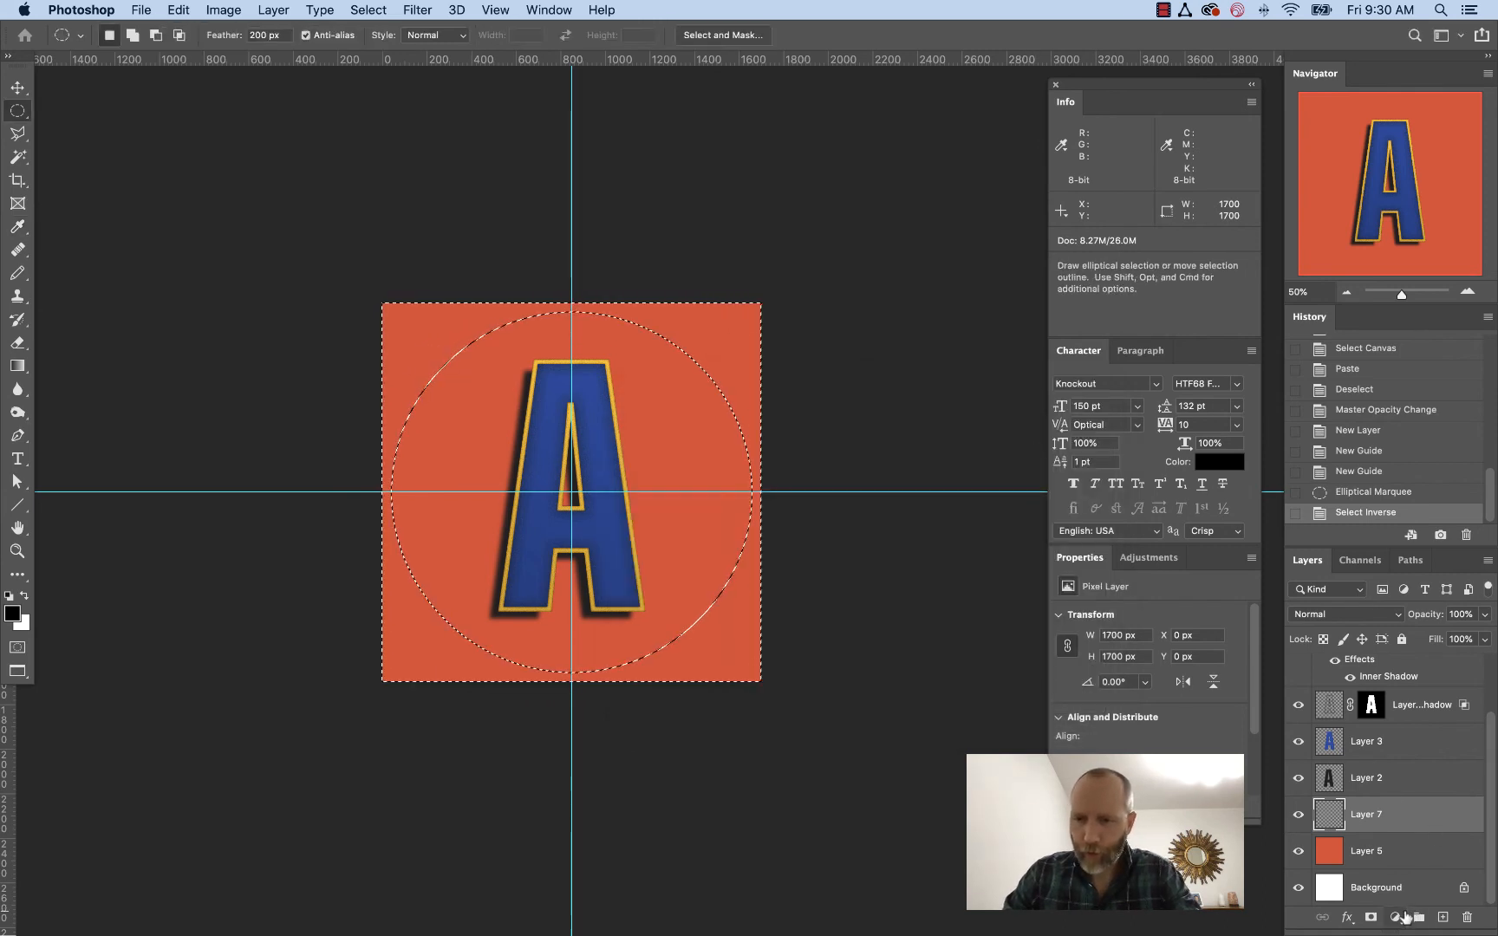
Add a Solid Color fill layer through the inverted selection, picking a dark red of #490303
click(1402, 915)
click(1391, 579)
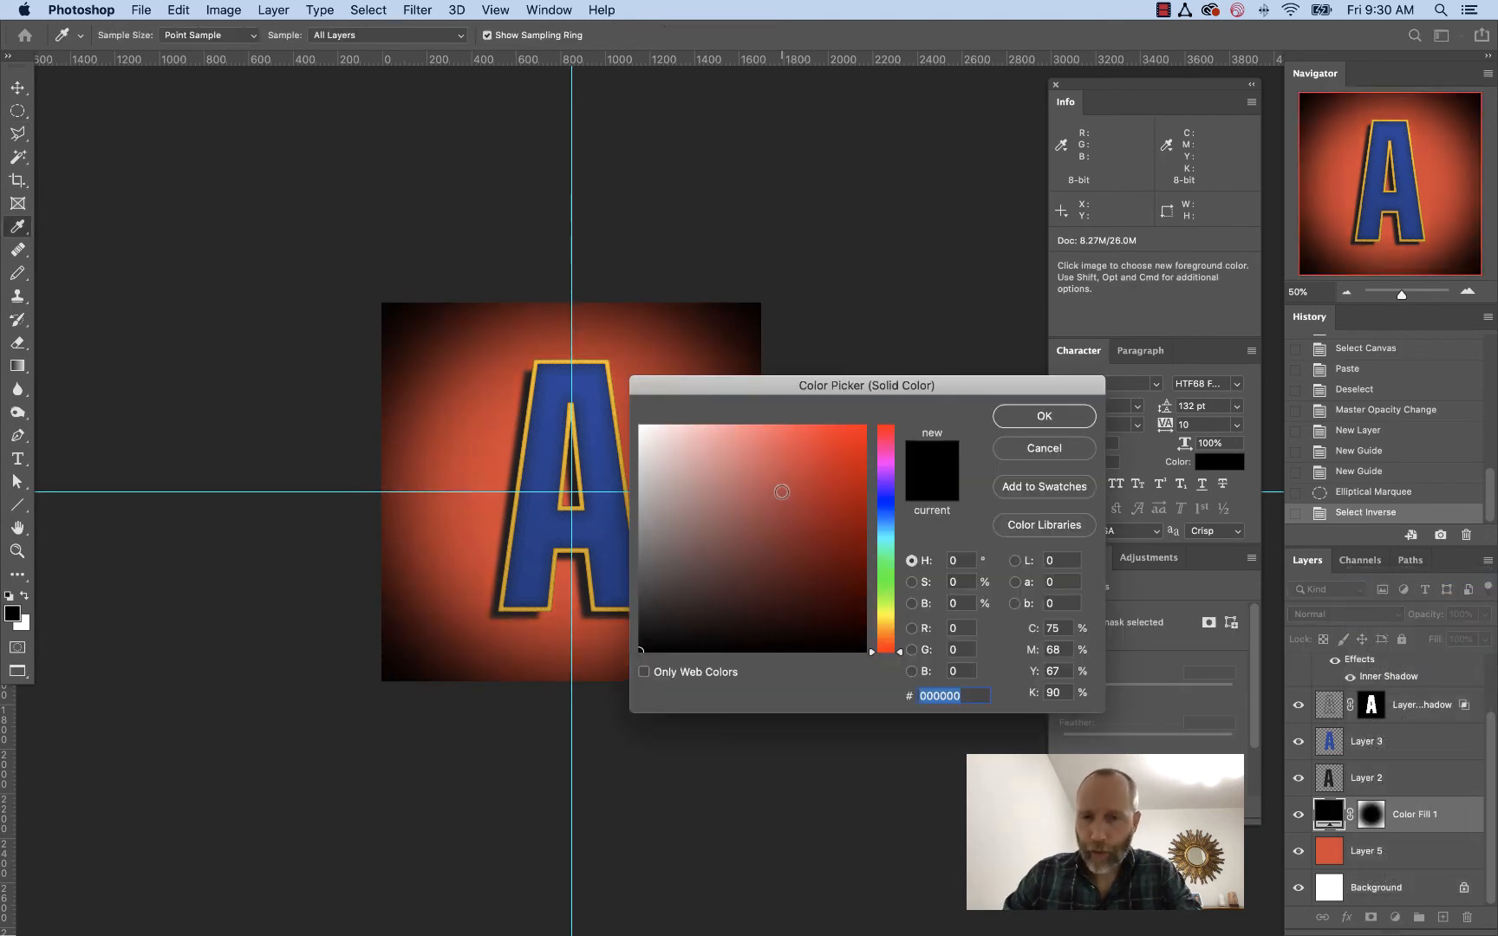
drag(782, 492, 857, 583)
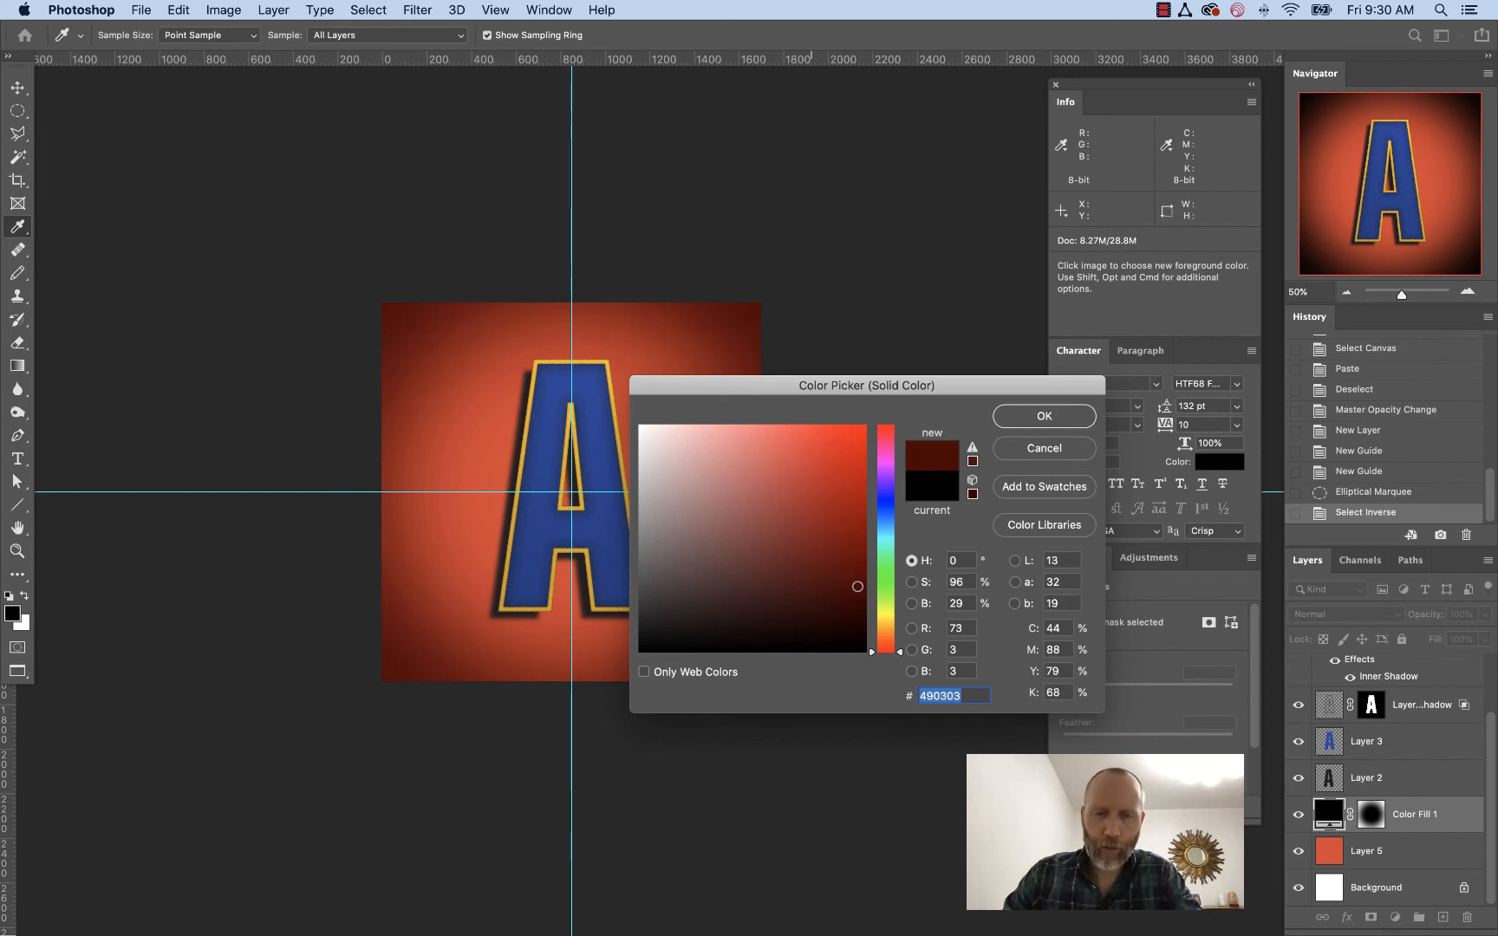
drag(856, 587, 848, 582)
click(1028, 421)
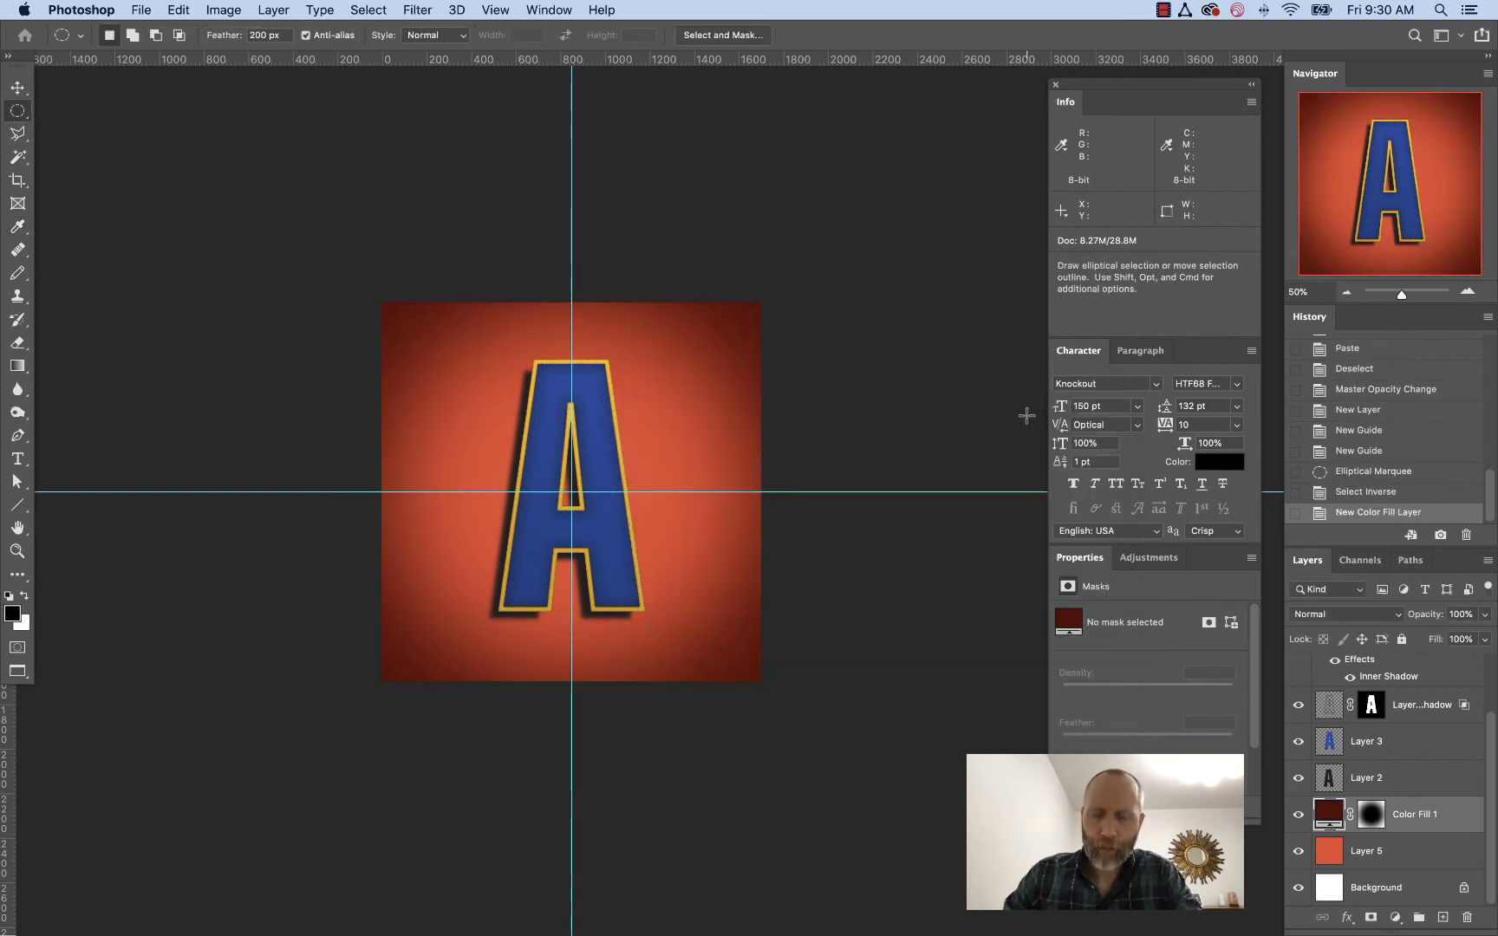
View the fill layer's vignette mask on its own and hide the guides
alt+click(1370, 814)
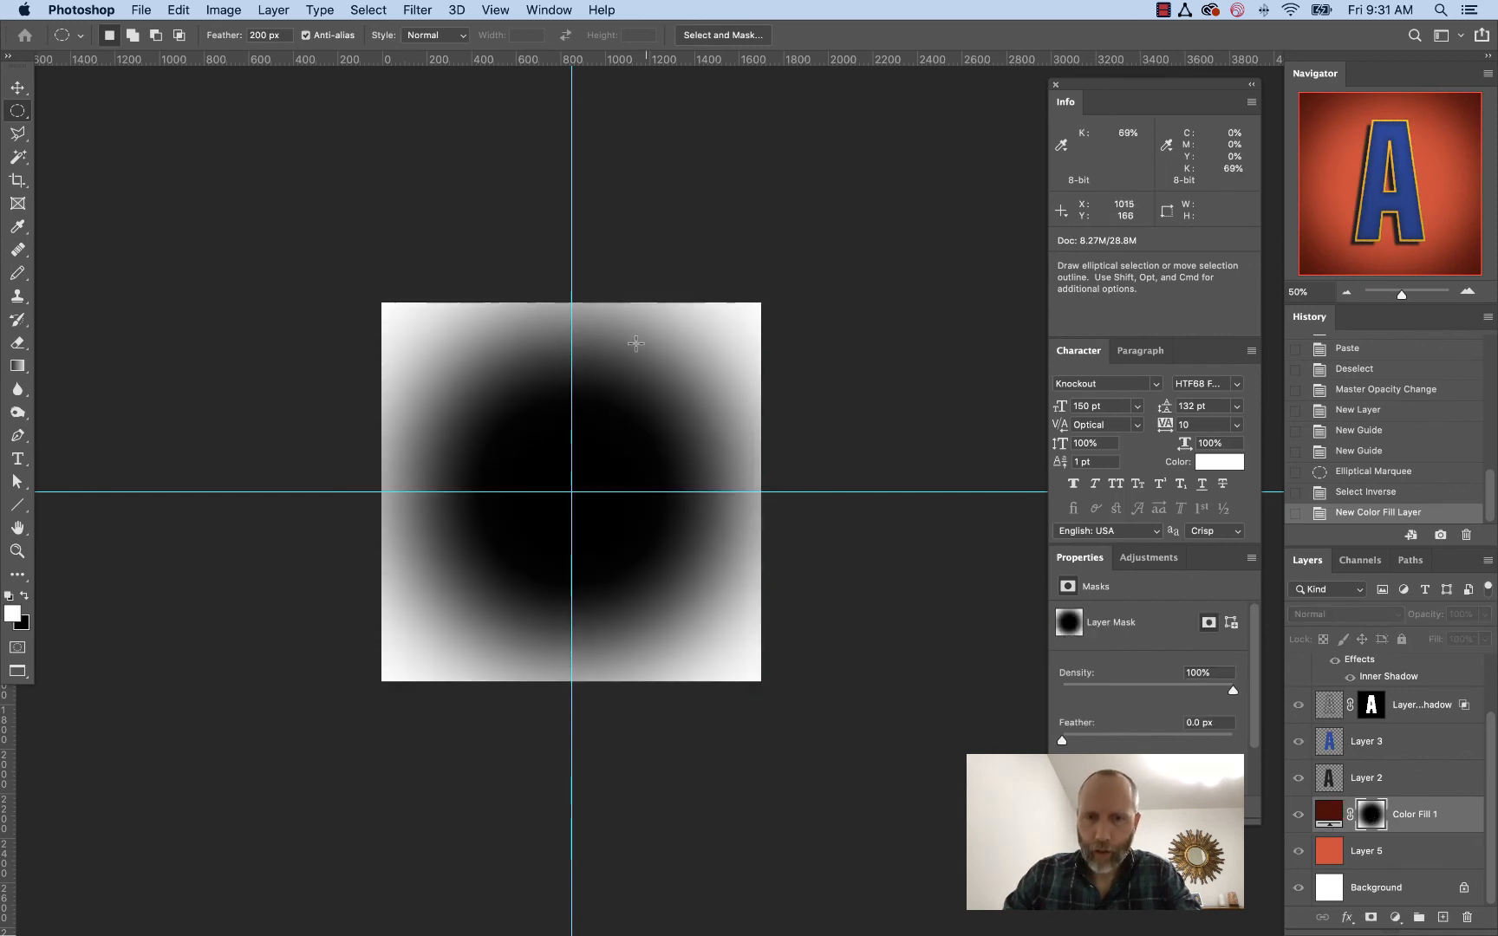
key(super+semicolon)
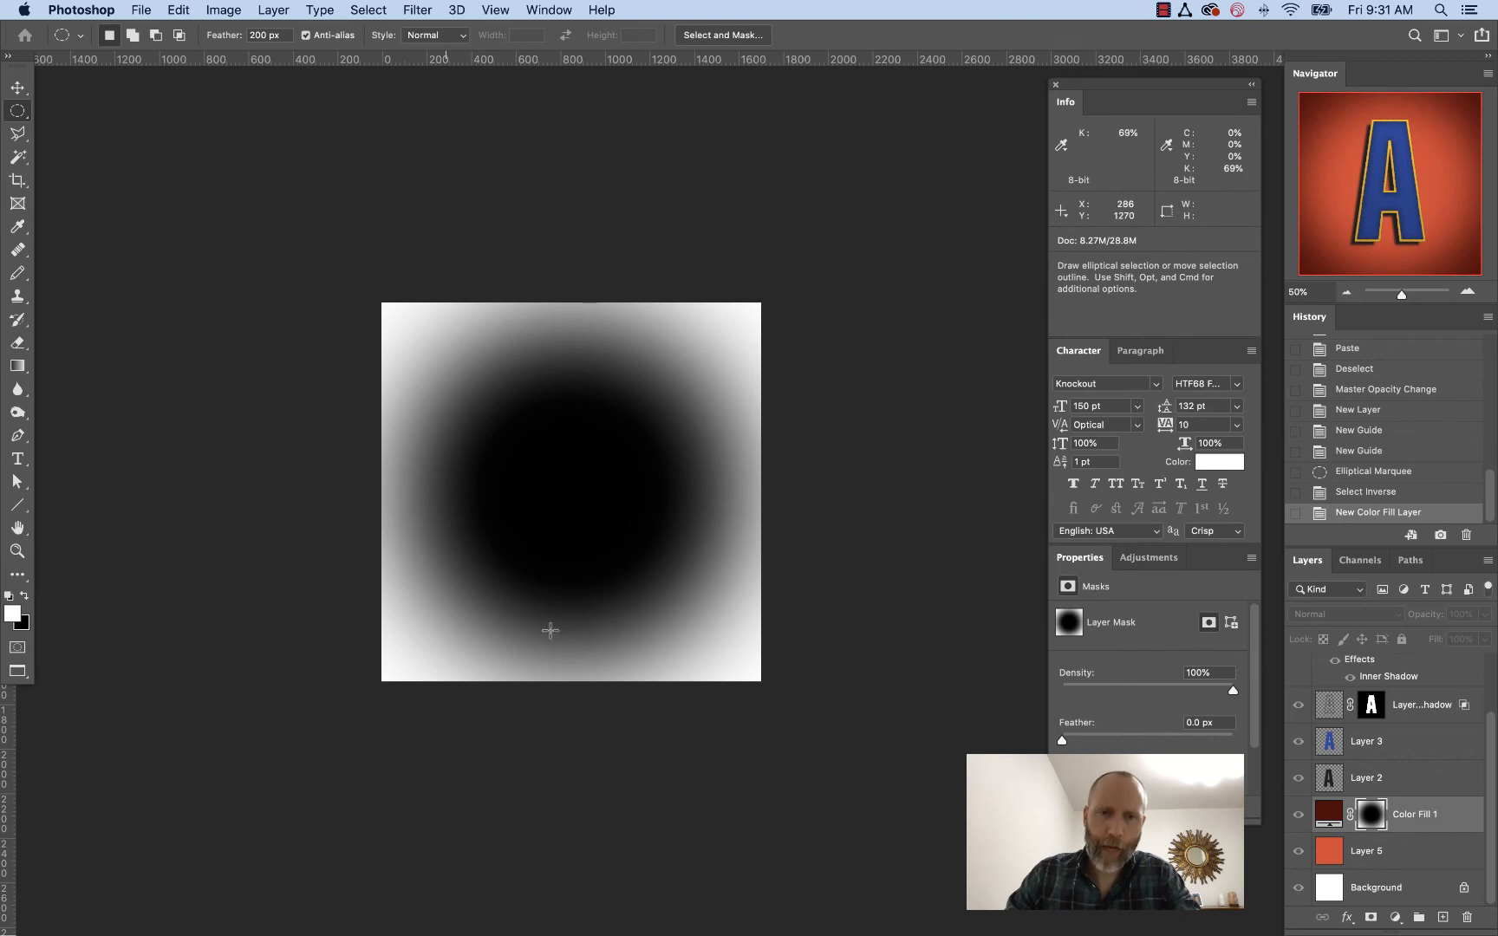
click(1319, 813)
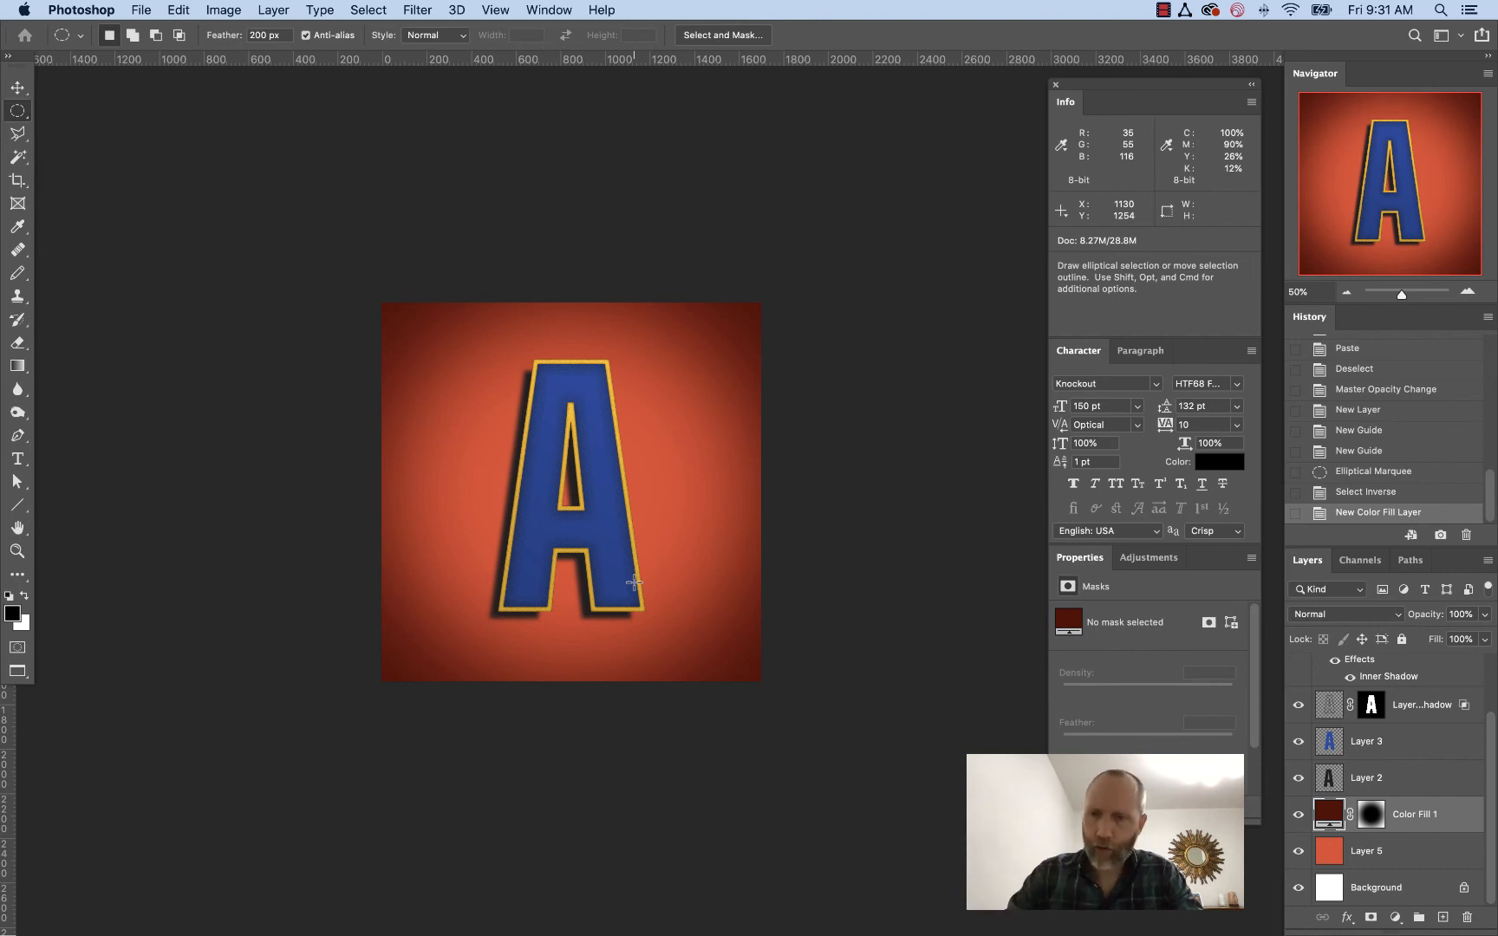
Apply the Grain filter to Layer 6 with intensity 29, contrast 4 and Enlarged grain type
scroll(1409, 788, up, 2)
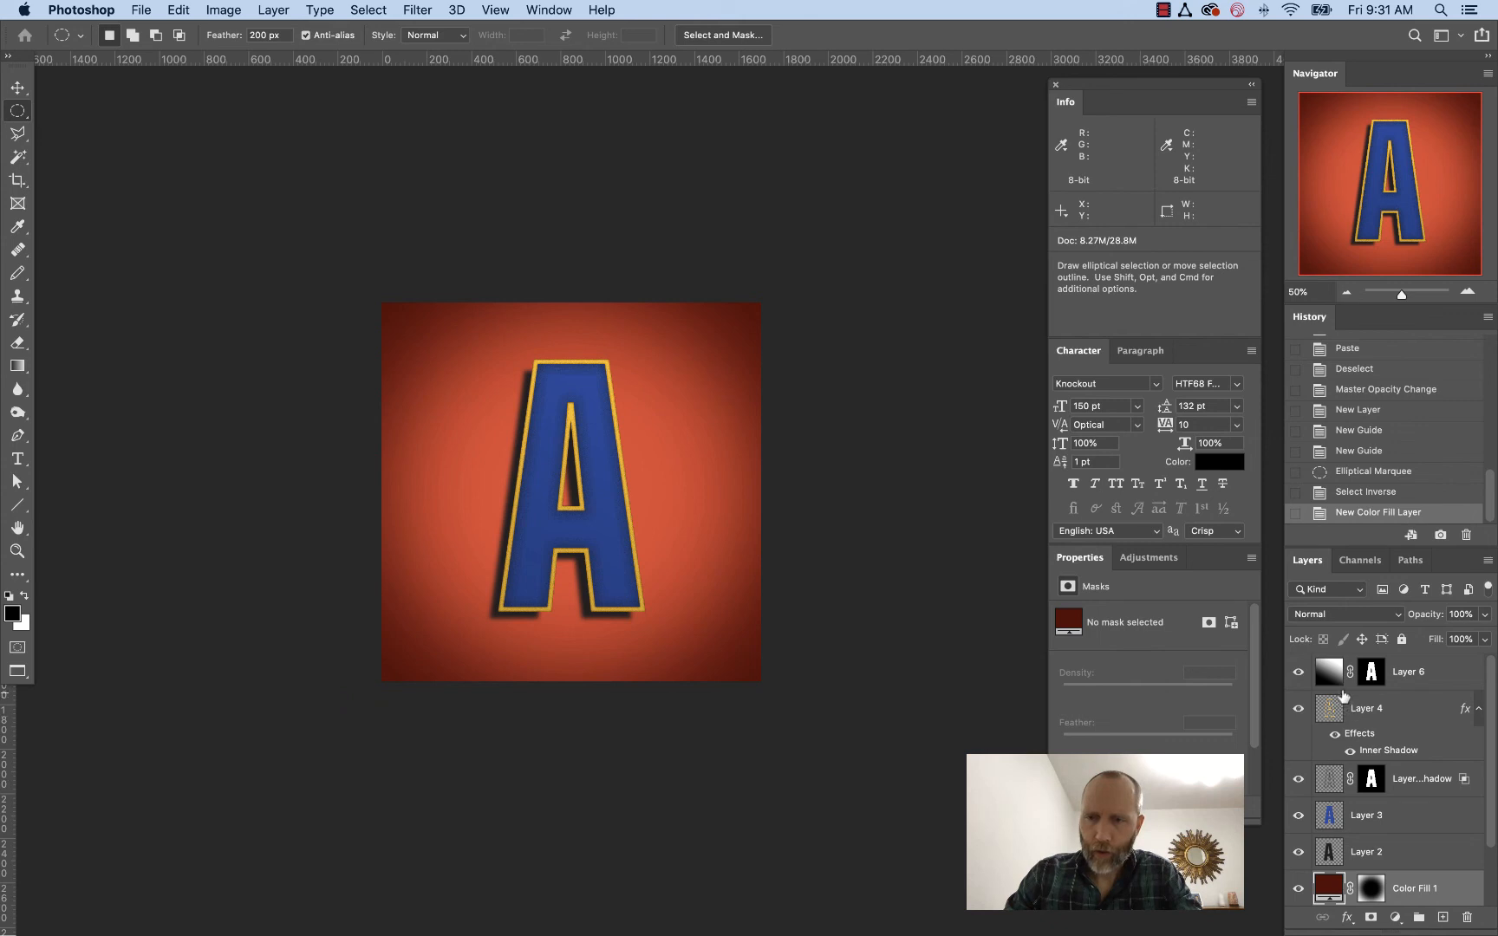
key(super+0)
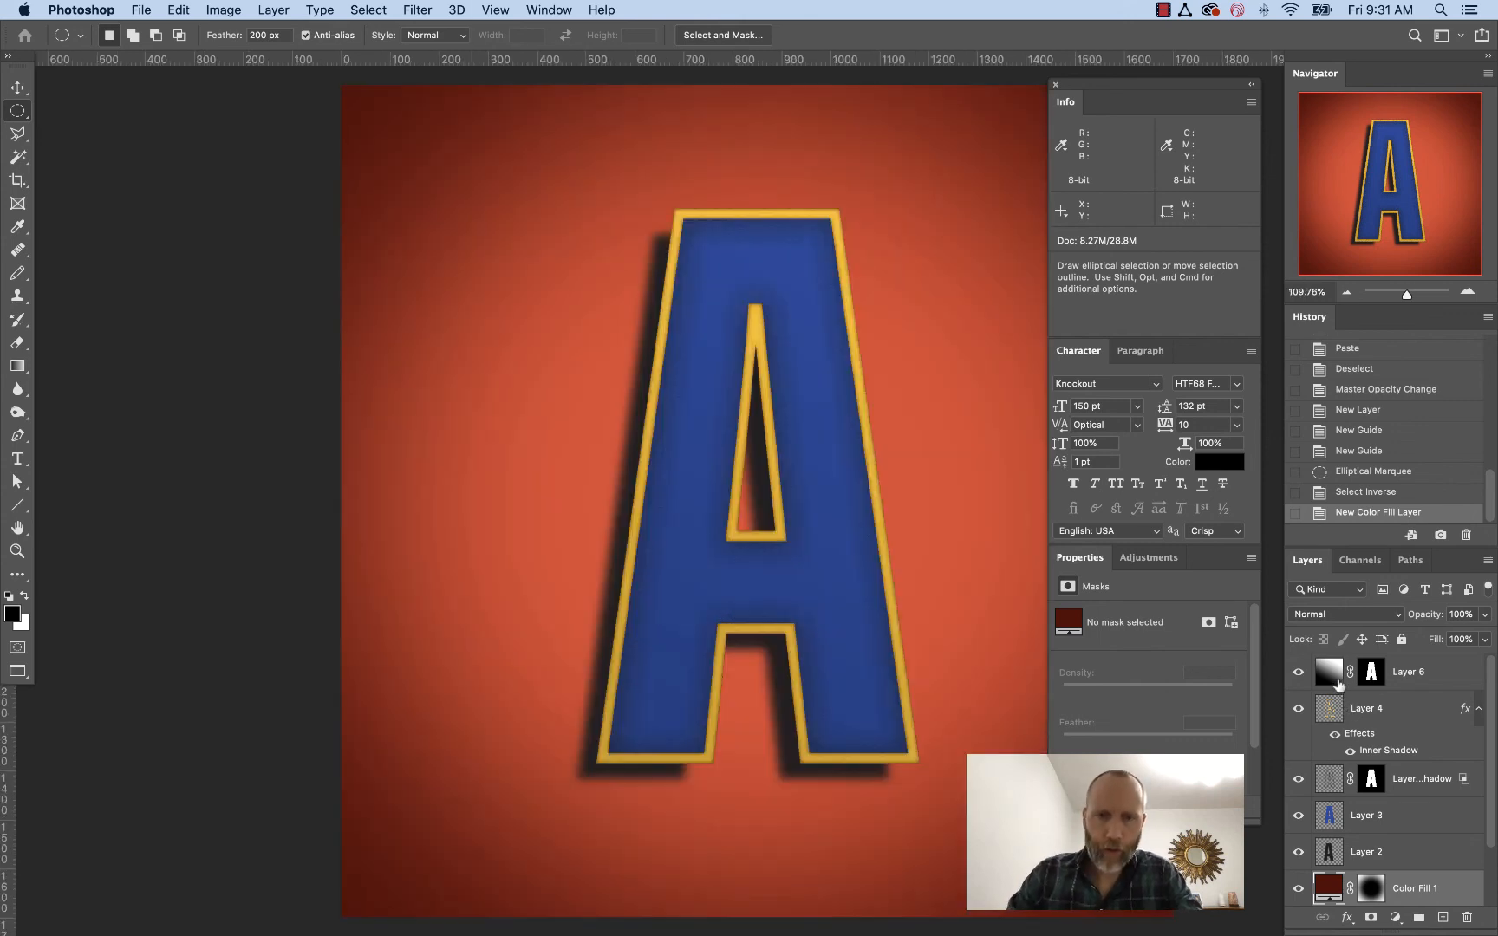
drag(886, 538, 742, 535)
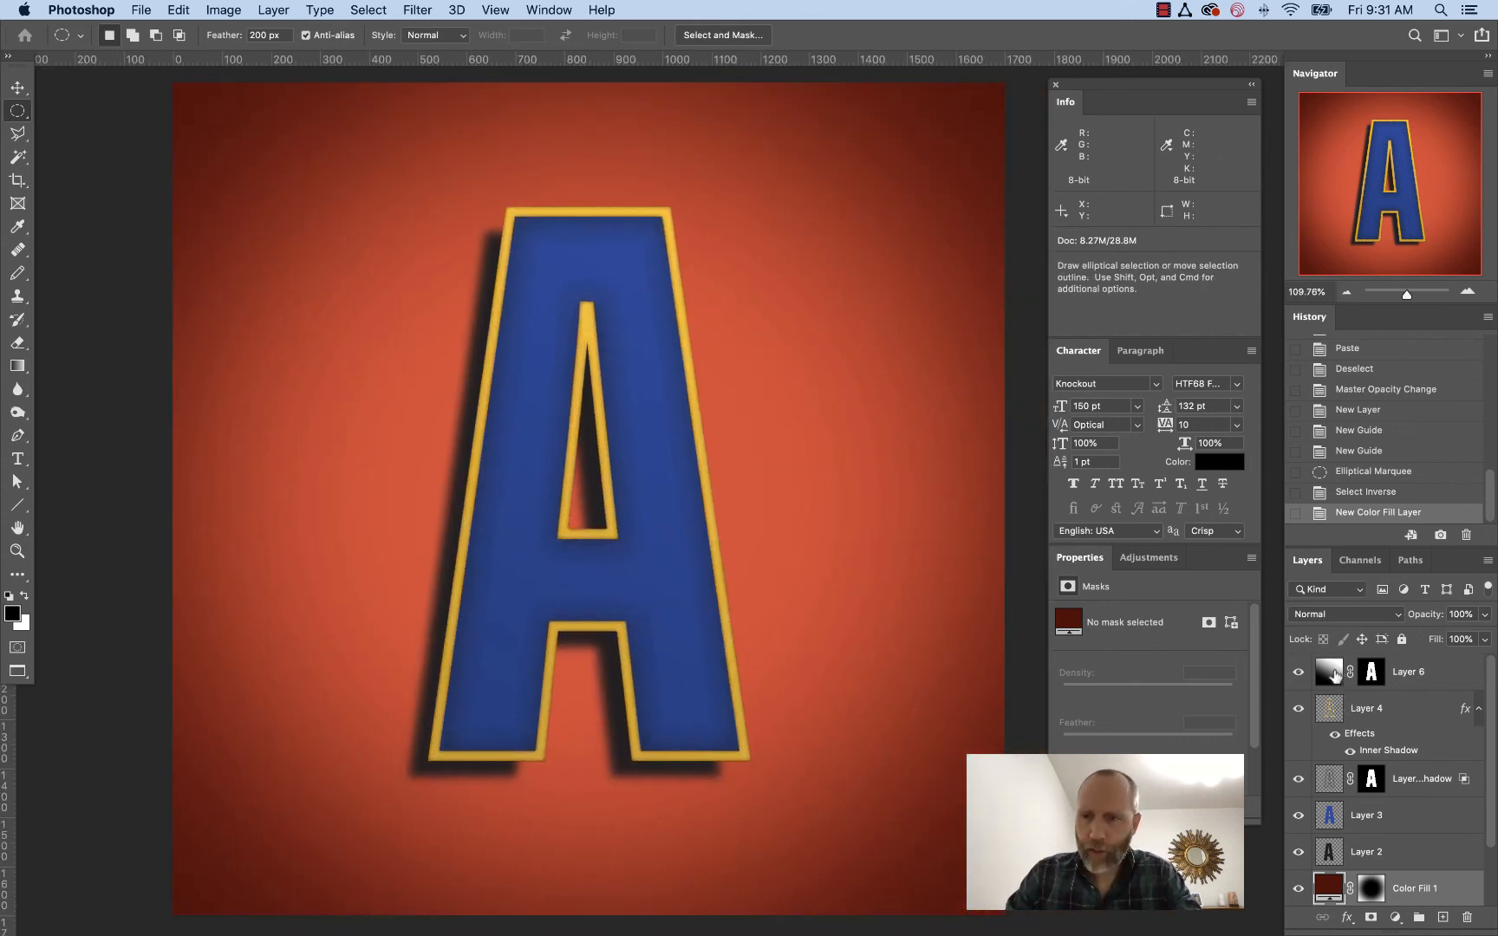
click(1333, 676)
click(382, 10)
mouse_move(432, 8)
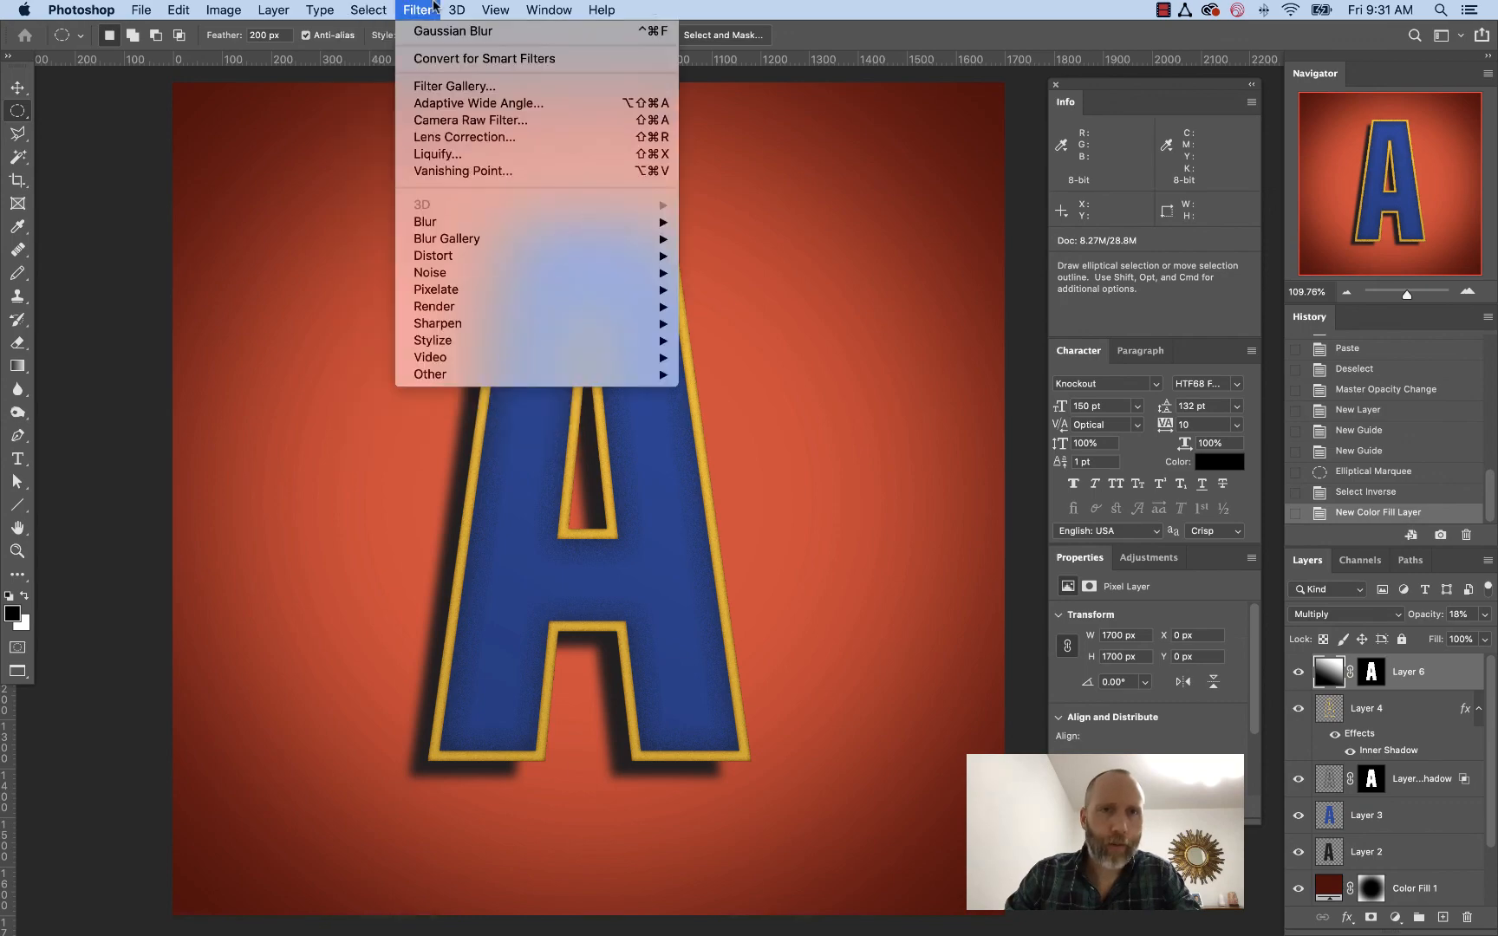
click(445, 81)
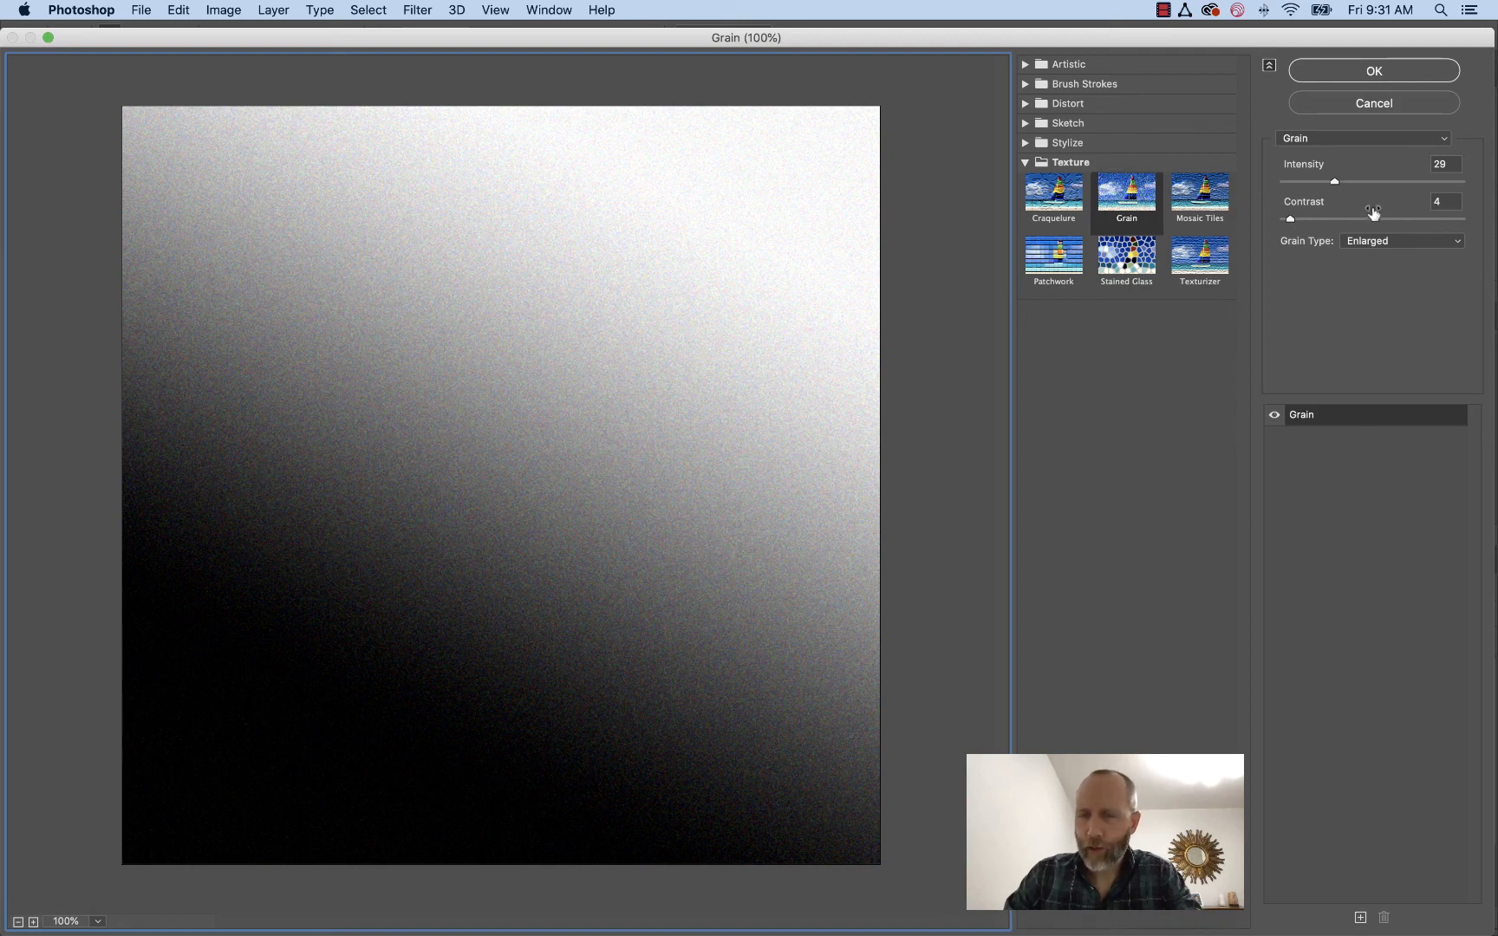
click(1352, 71)
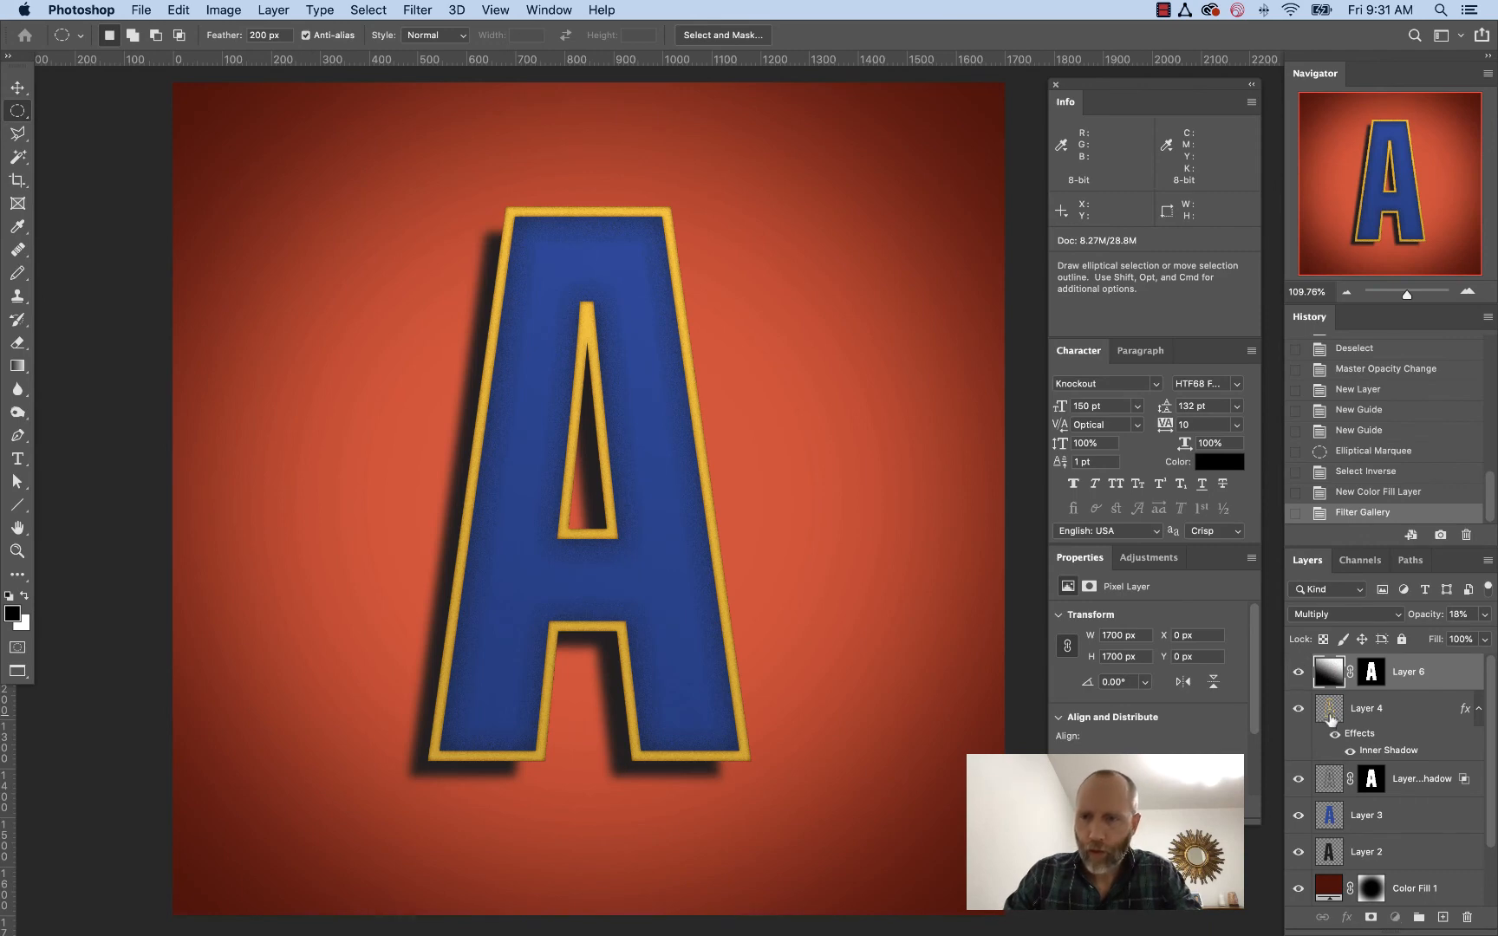
Reapply the same Grain filter to Layer 4
click(1331, 718)
click(414, 9)
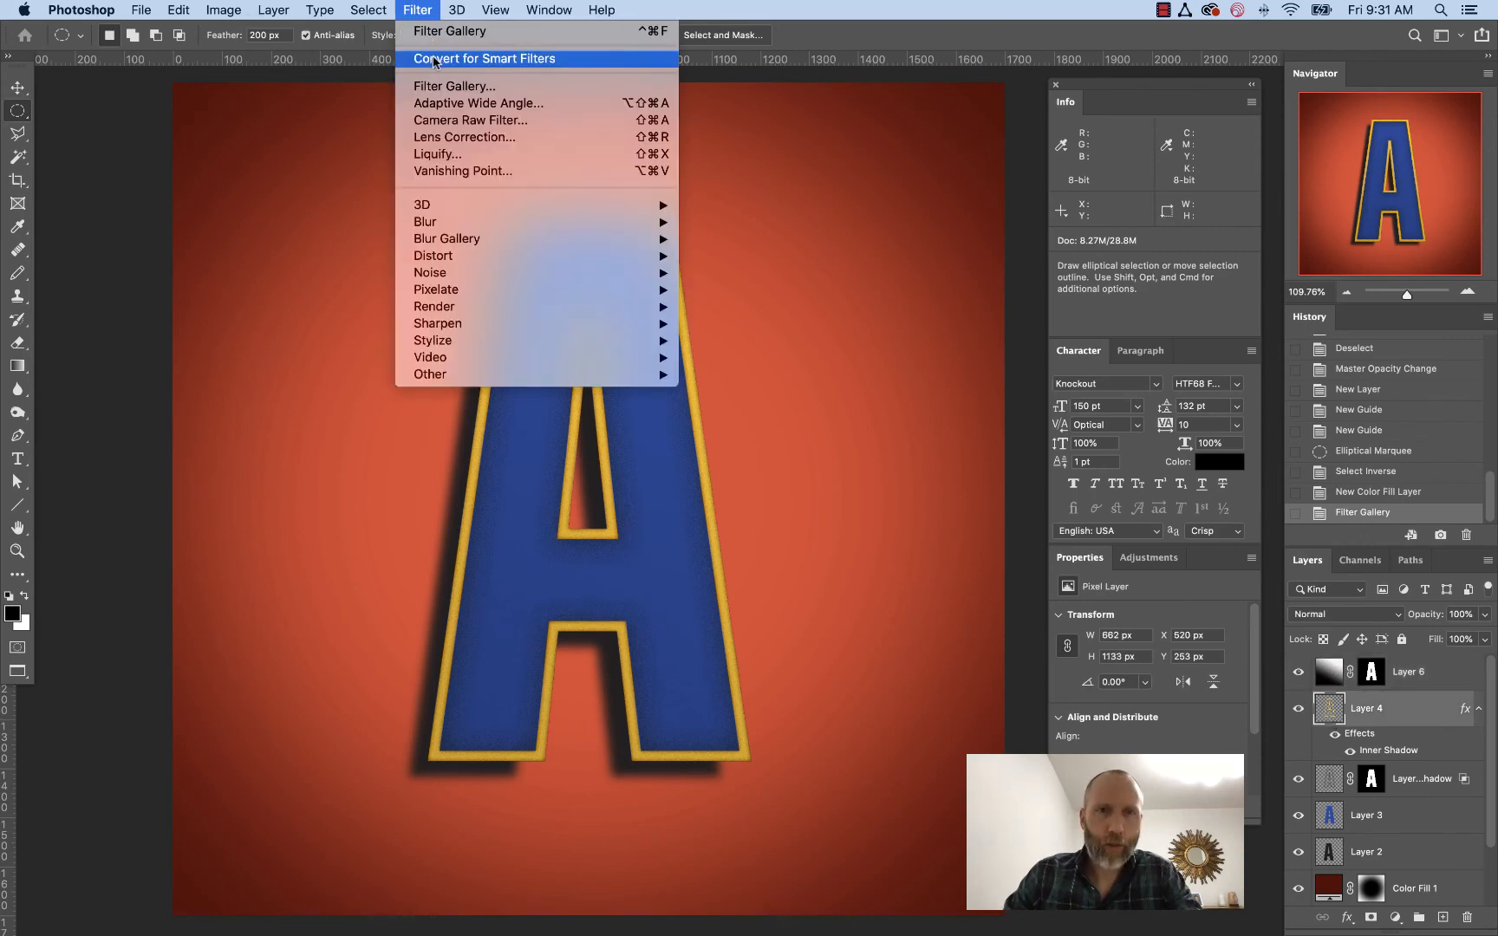
click(438, 31)
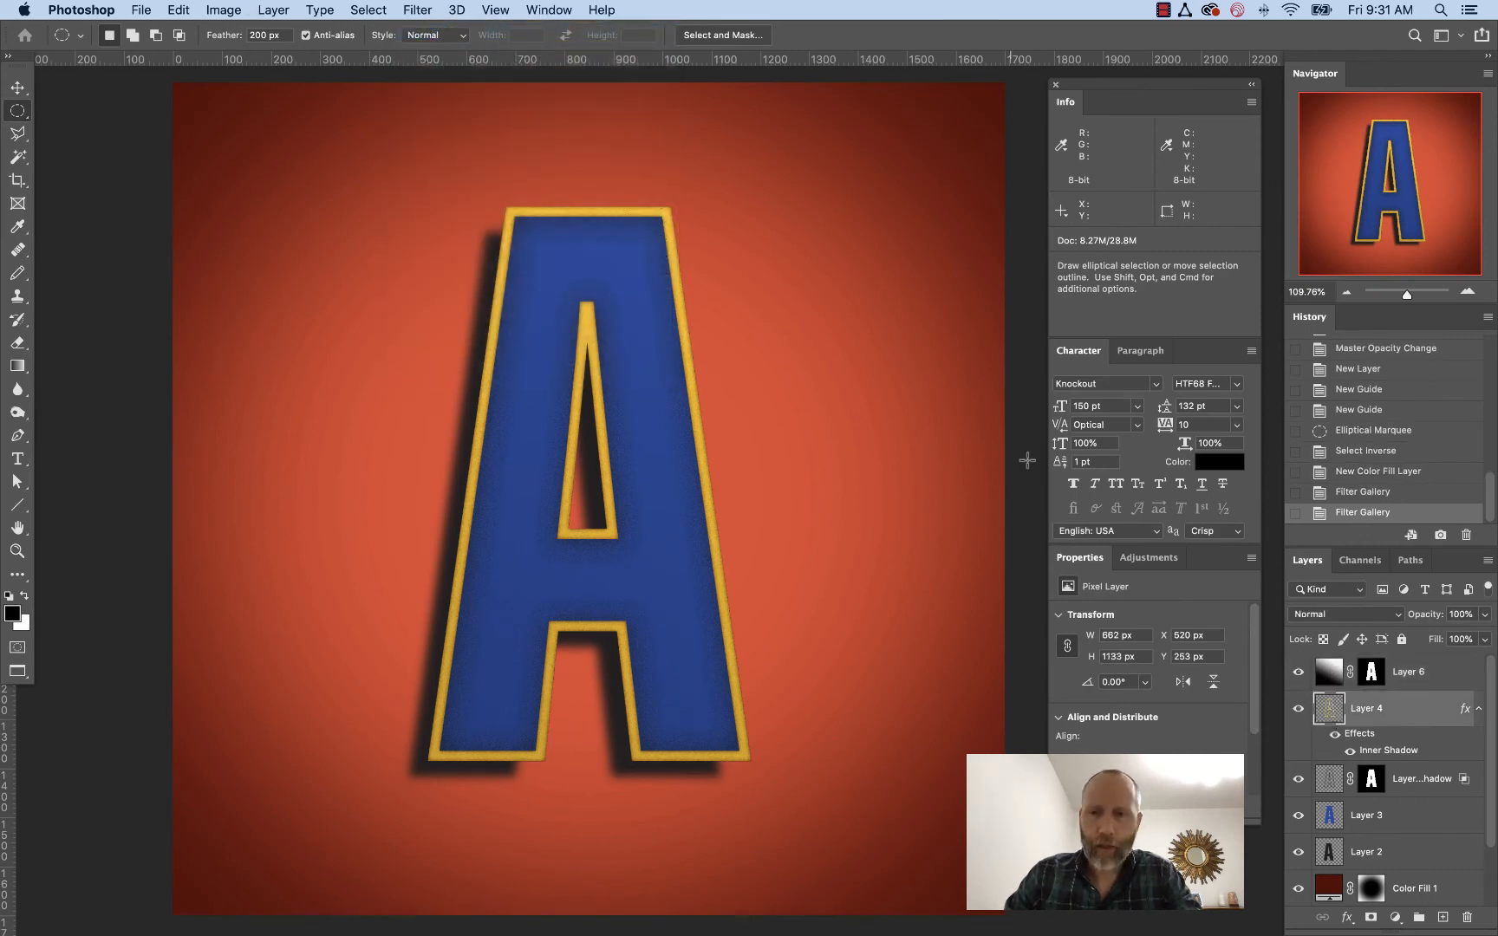
Reapply the Grain filter to Layer 3 and undo it
click(1327, 815)
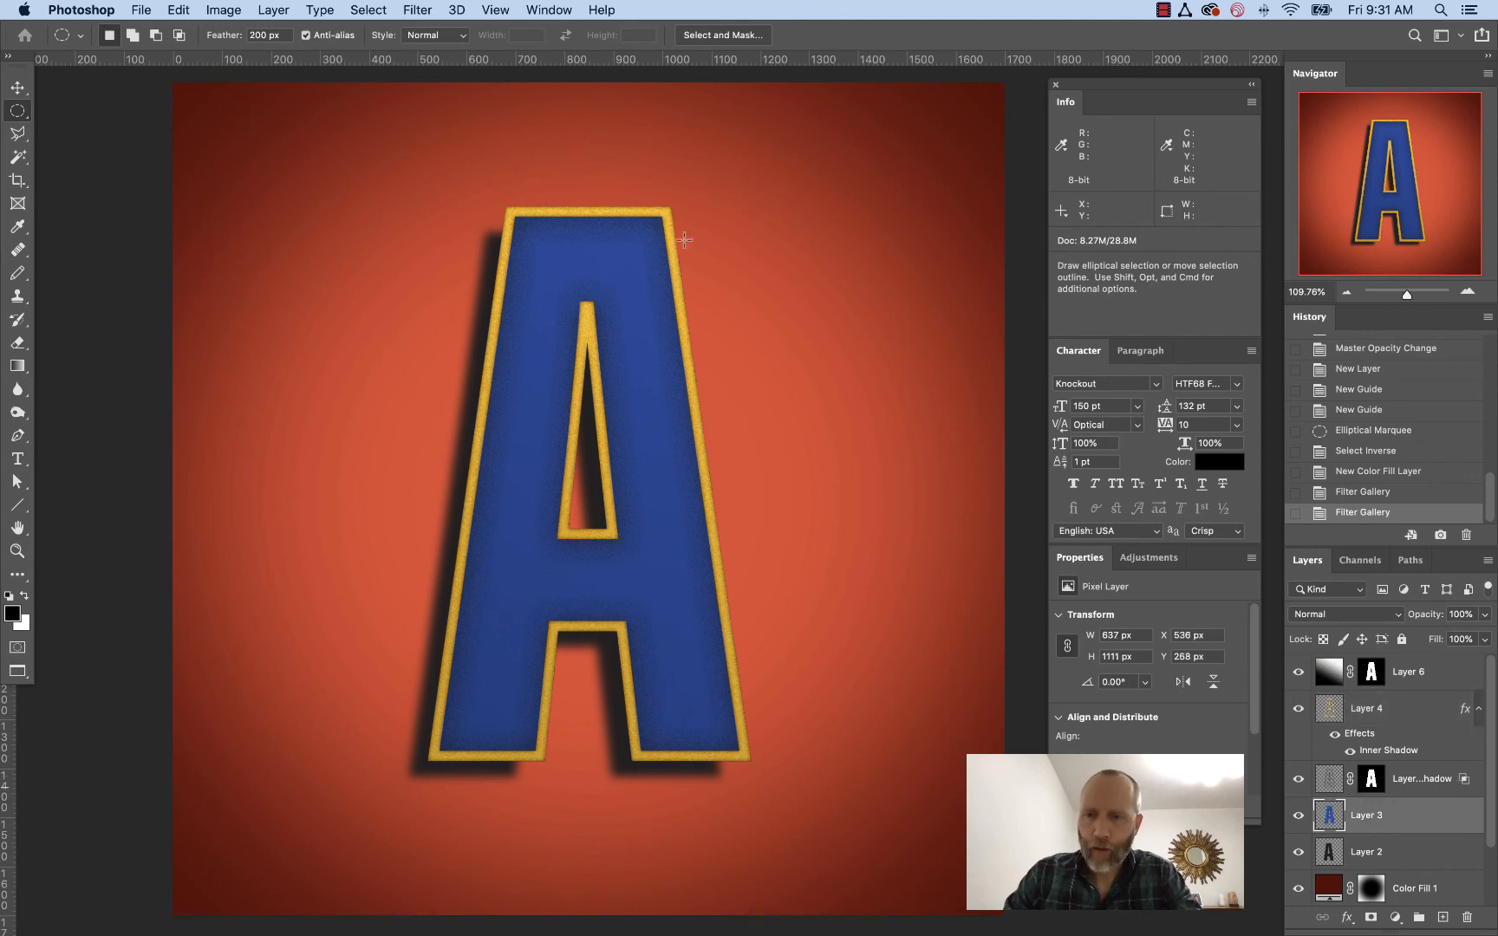
click(417, 10)
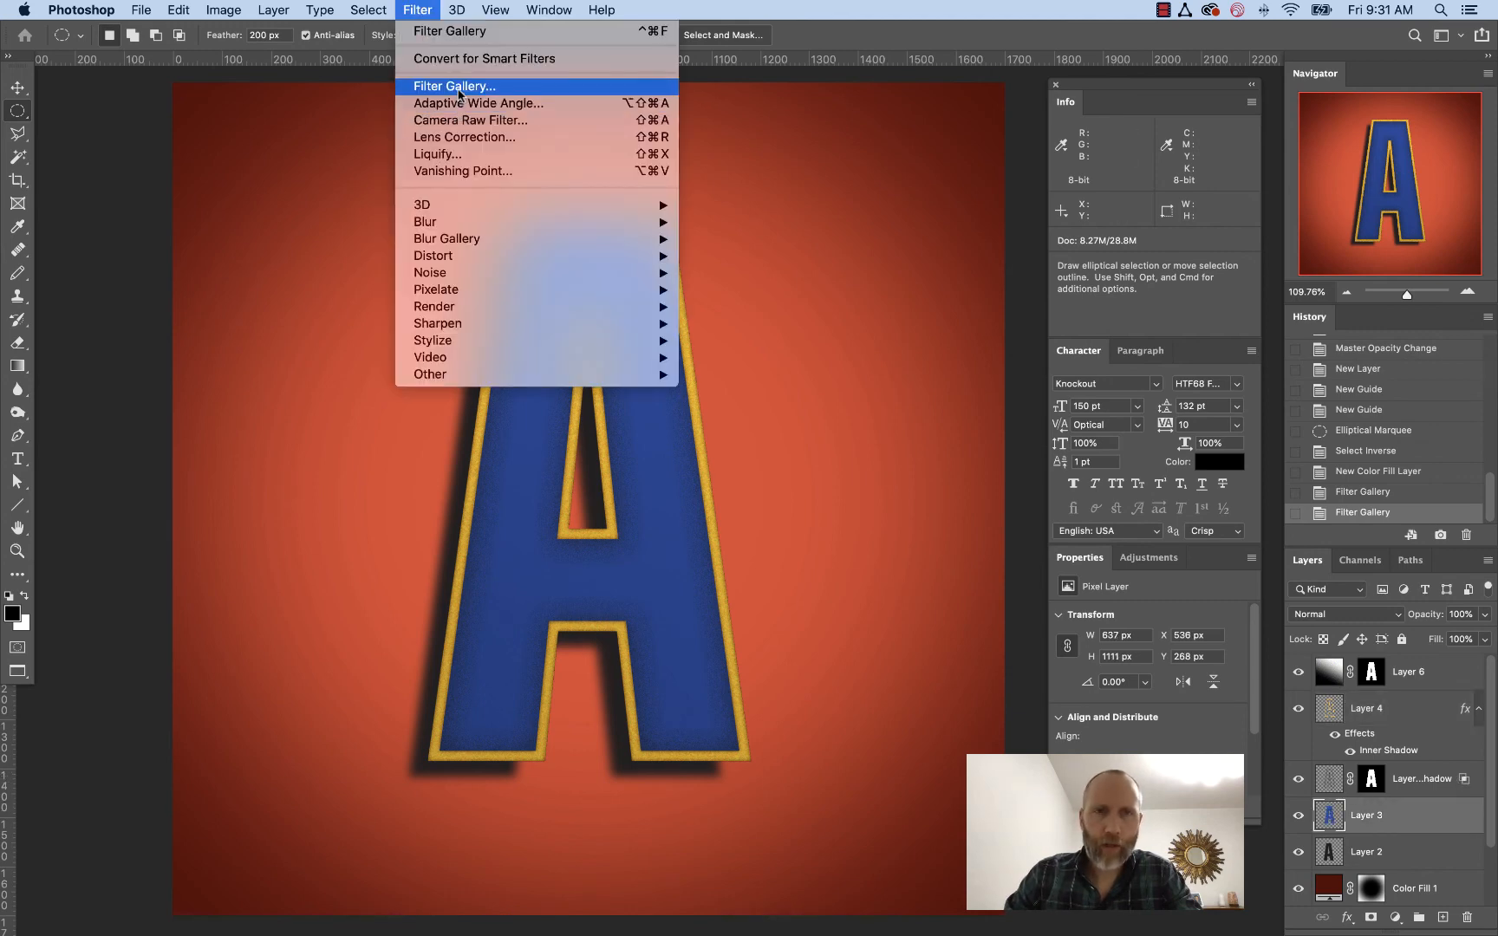
click(651, 32)
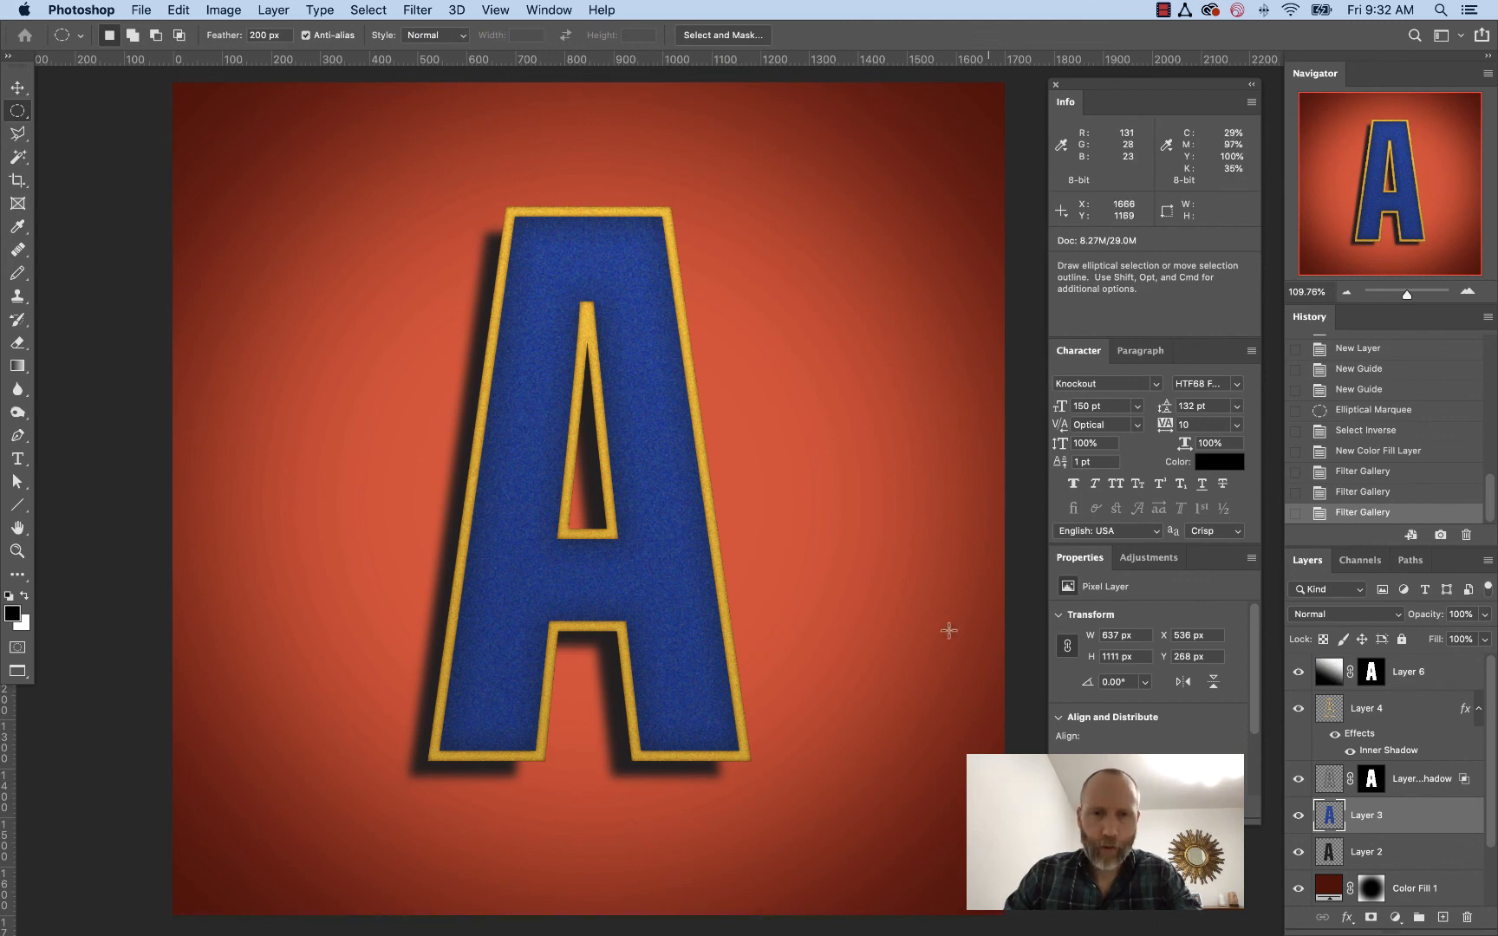
key(super+z)
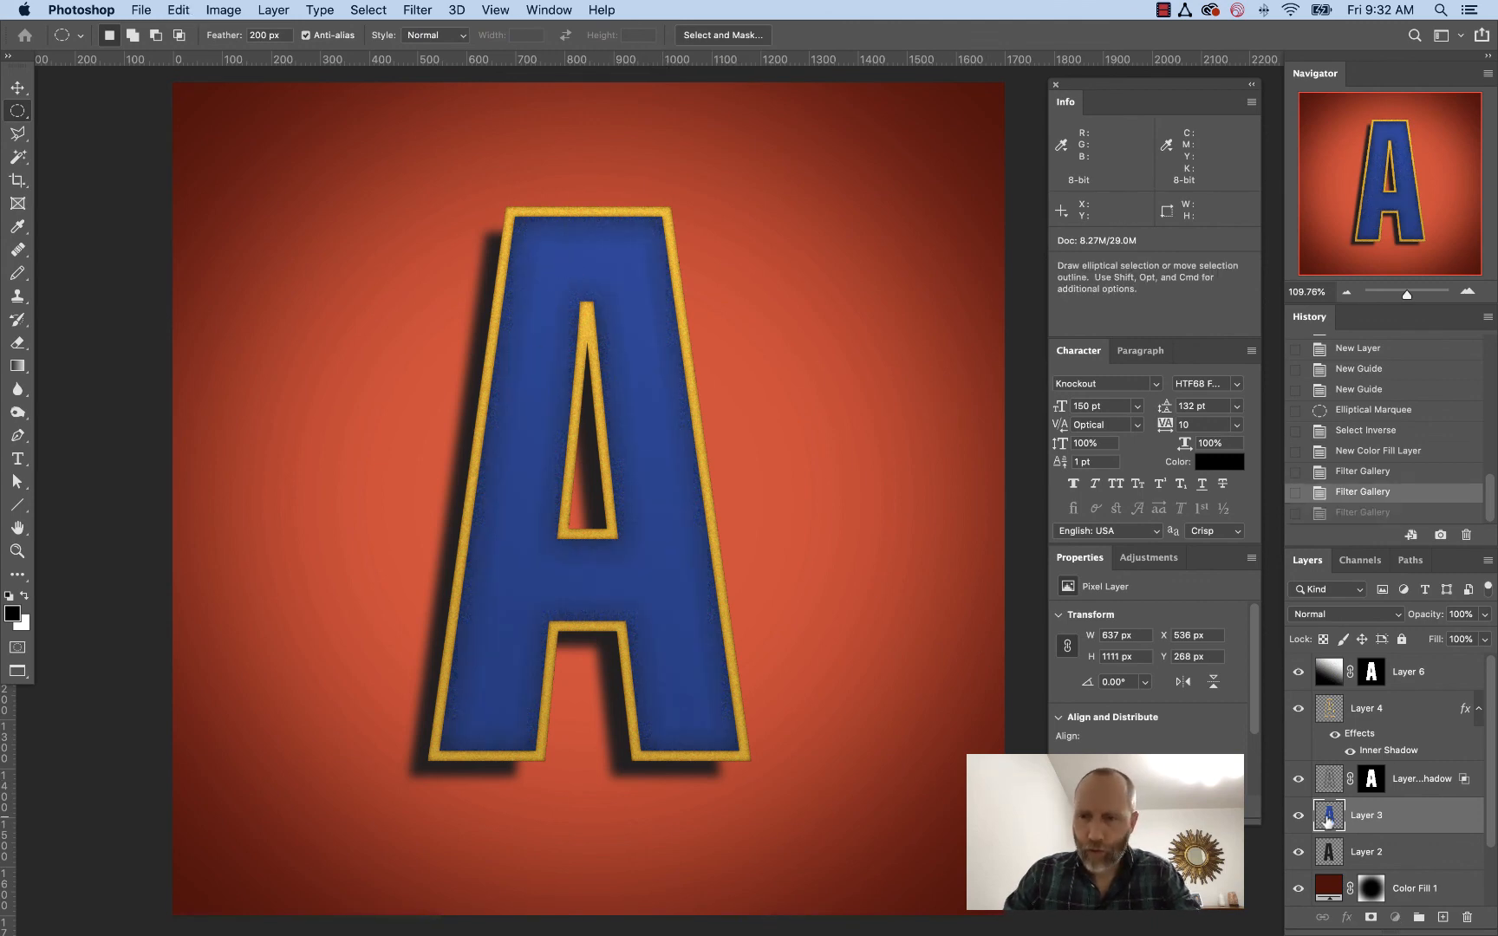
Apply the Grain filter to Layer 3 with the intensity lowered to 12
click(434, 10)
click(459, 87)
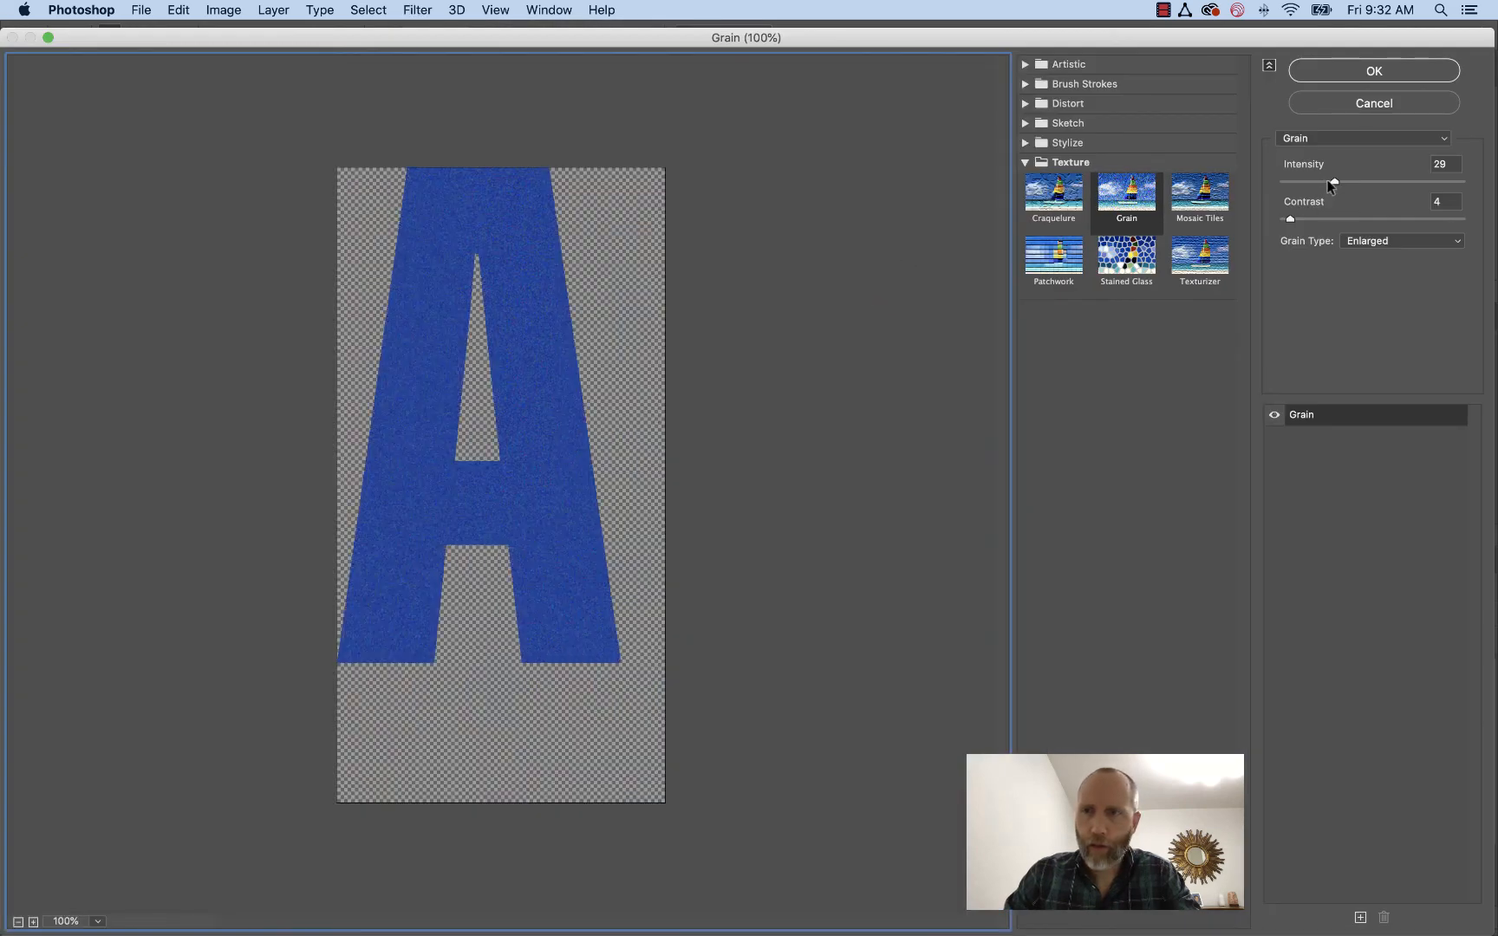
drag(1330, 182, 1308, 184)
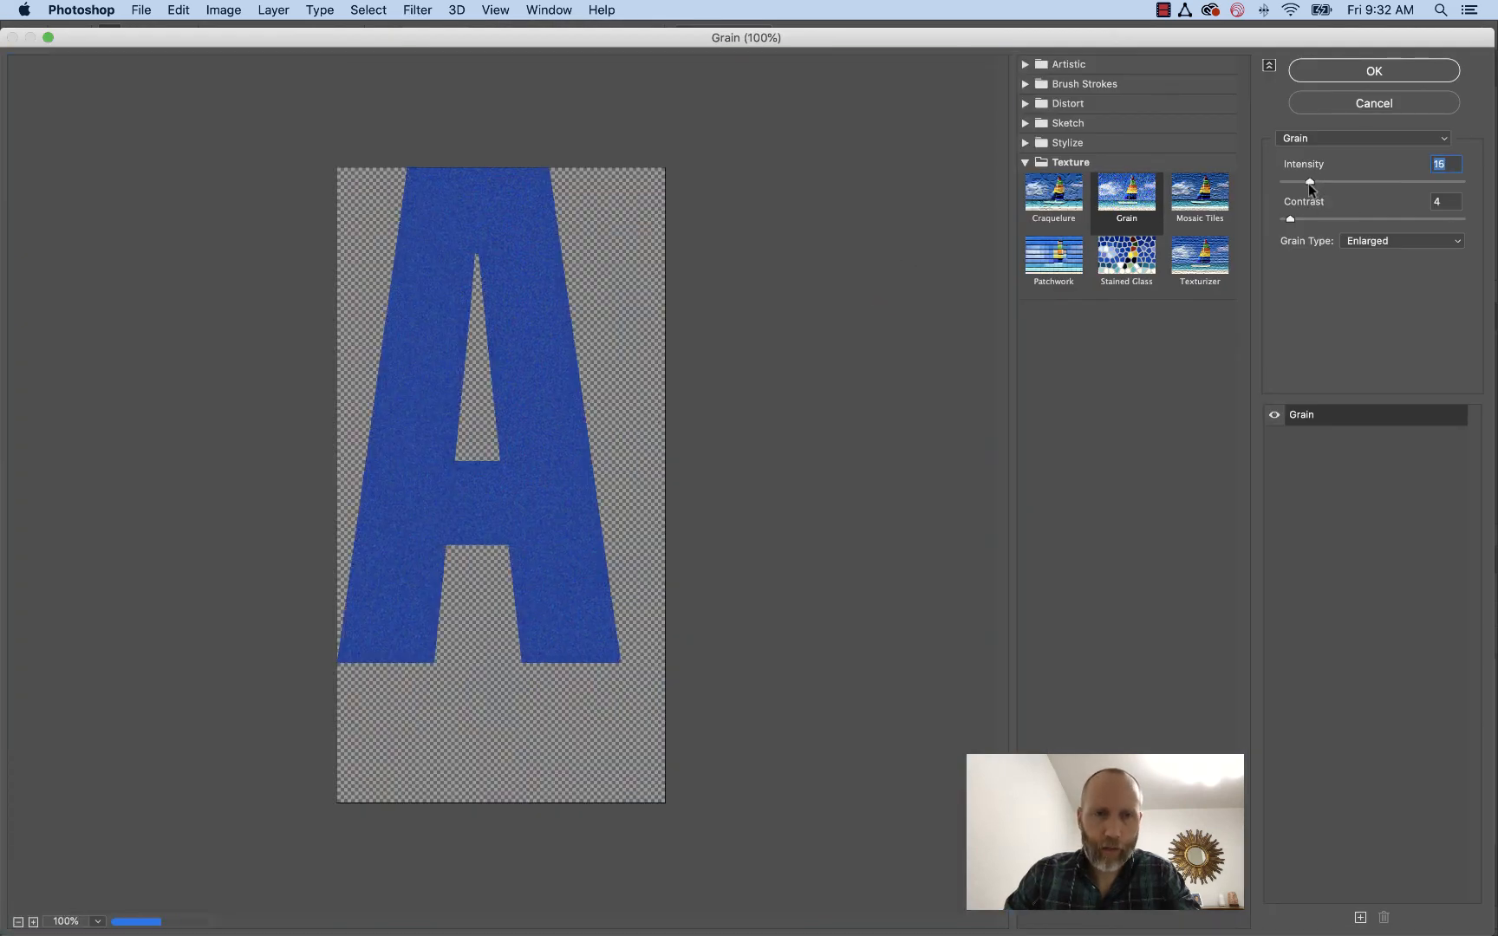
click(1385, 72)
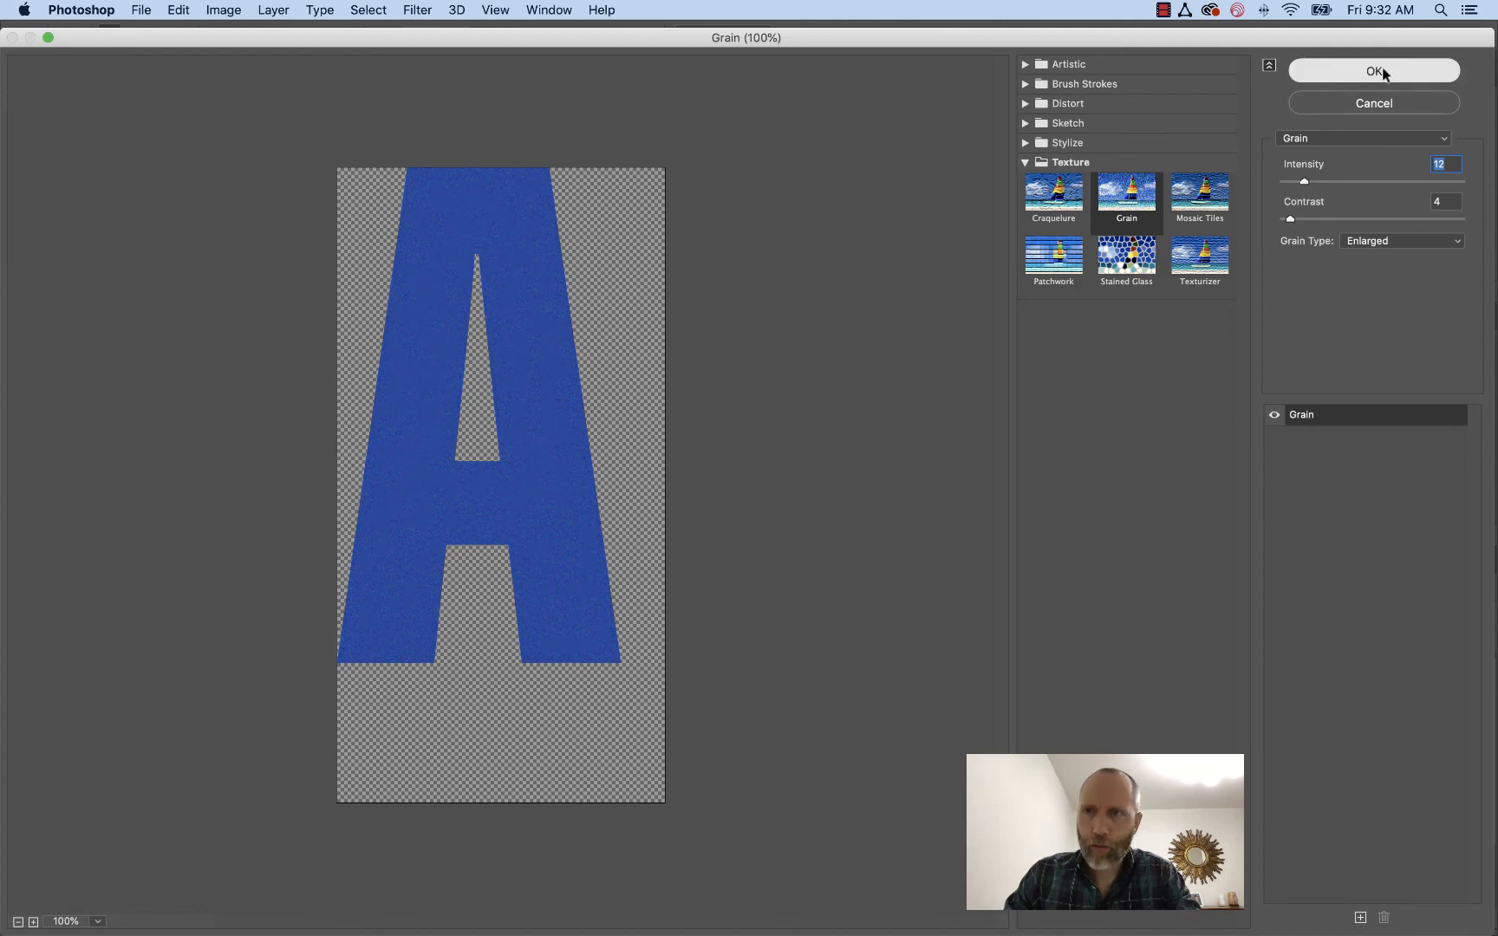
Reapply the intensity 12 Grain filter to the orange Layer 5
scroll(1417, 830, down, 2)
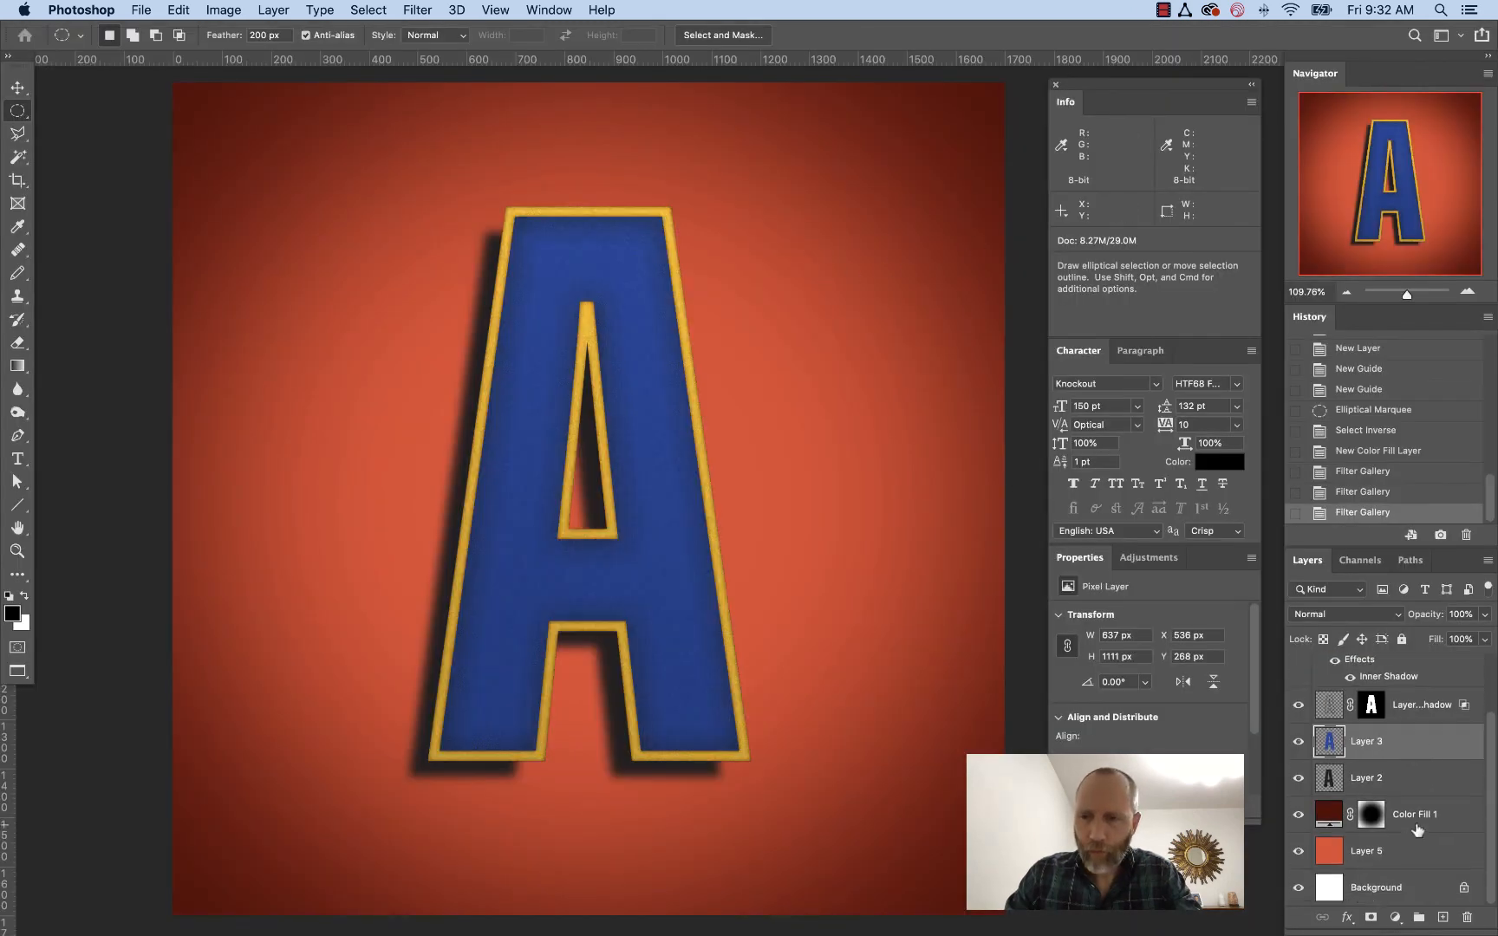
click(1326, 856)
click(457, 9)
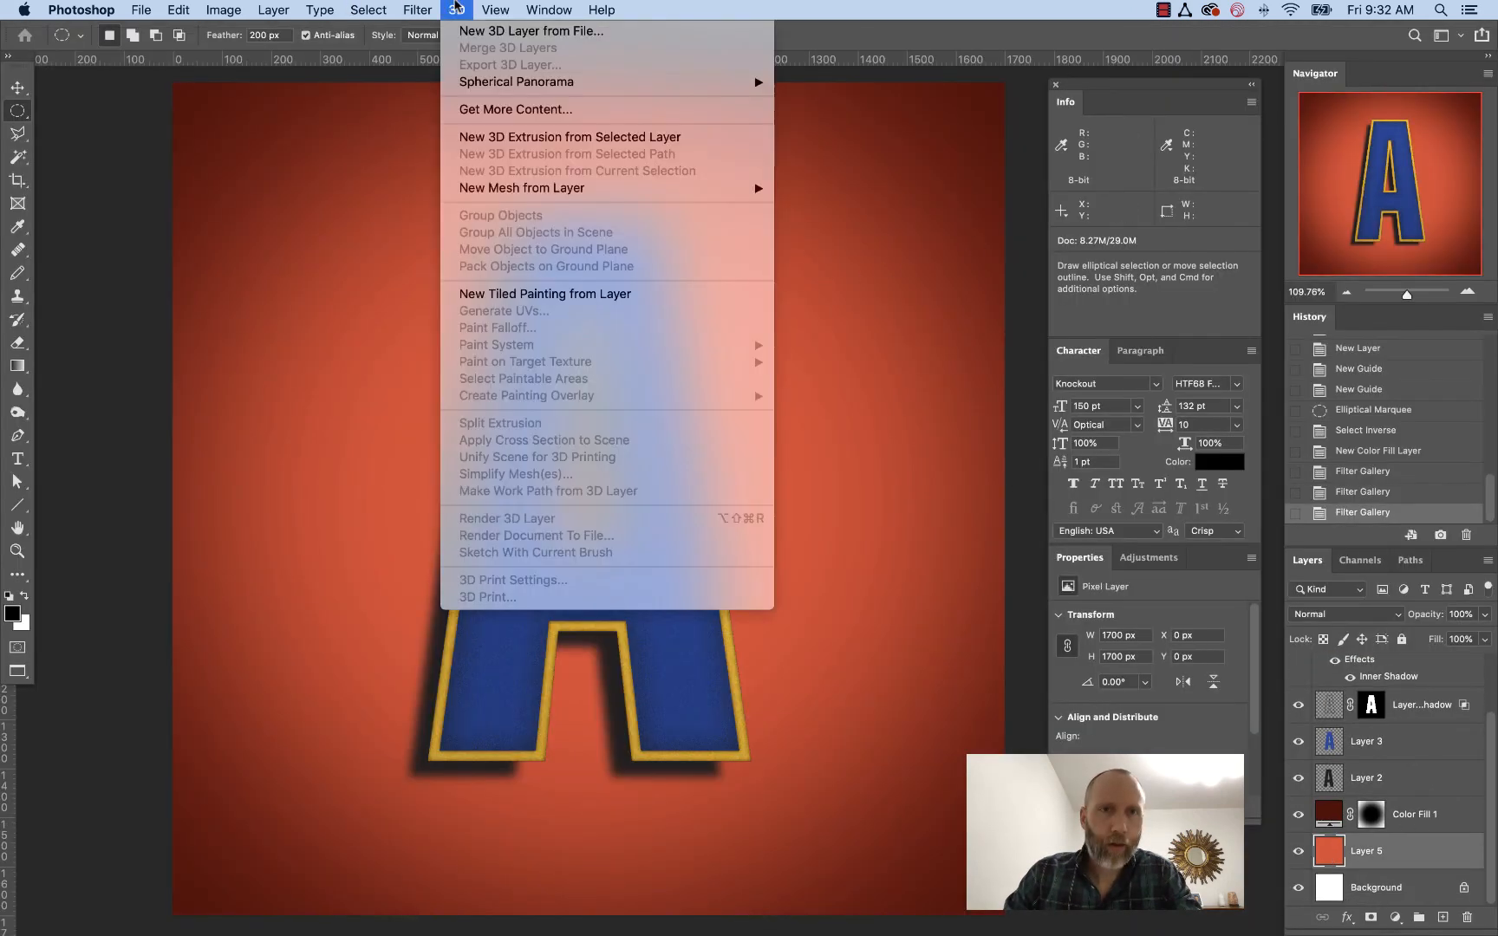
mouse_move(417, 9)
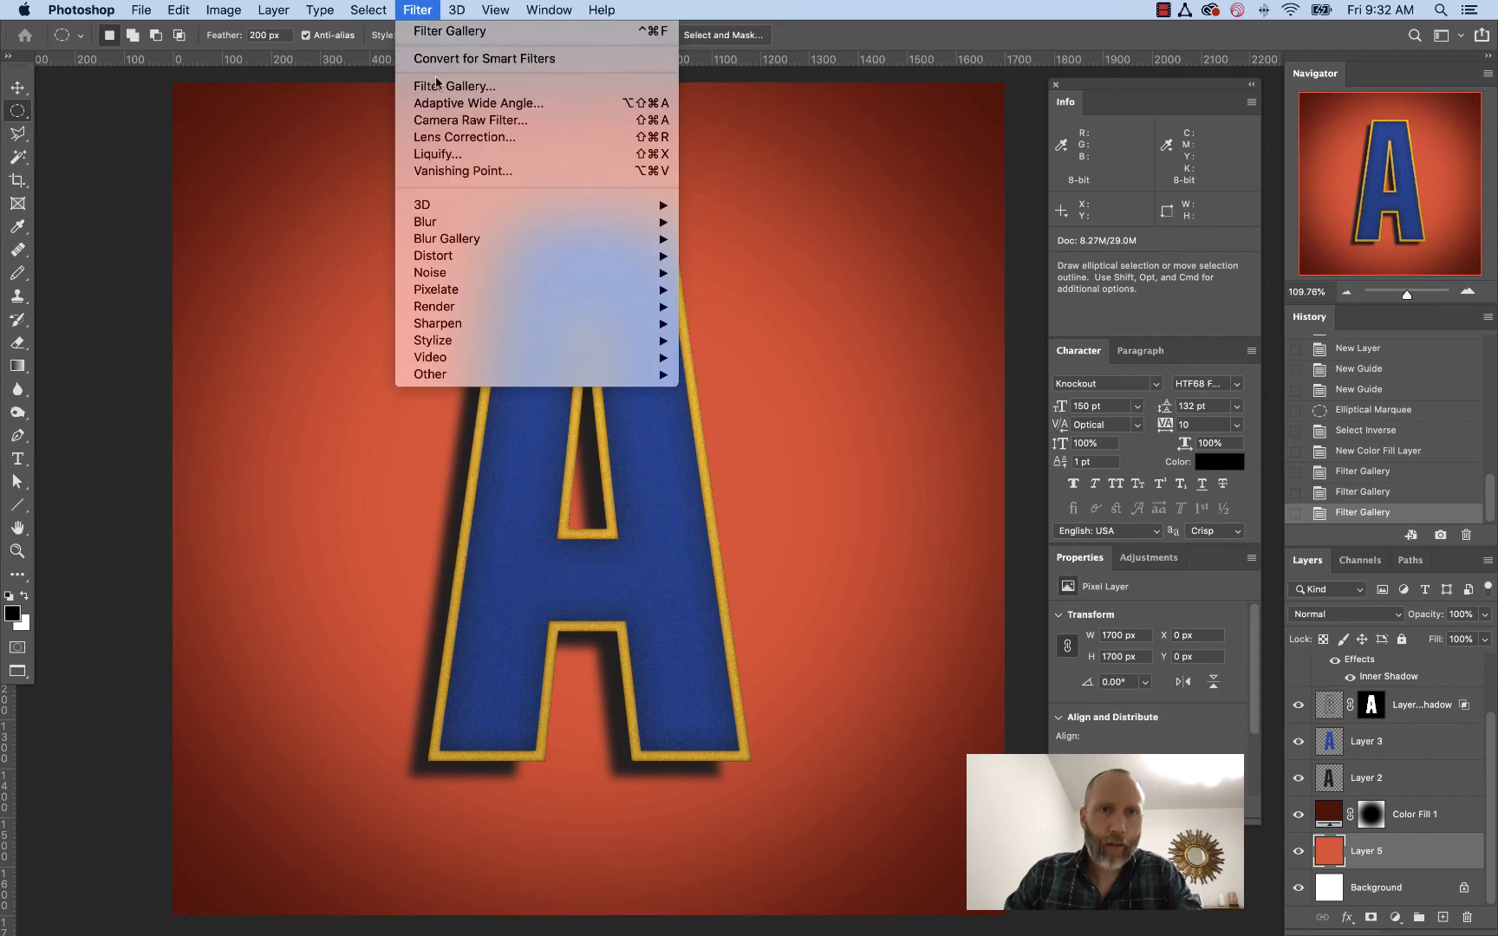
click(437, 31)
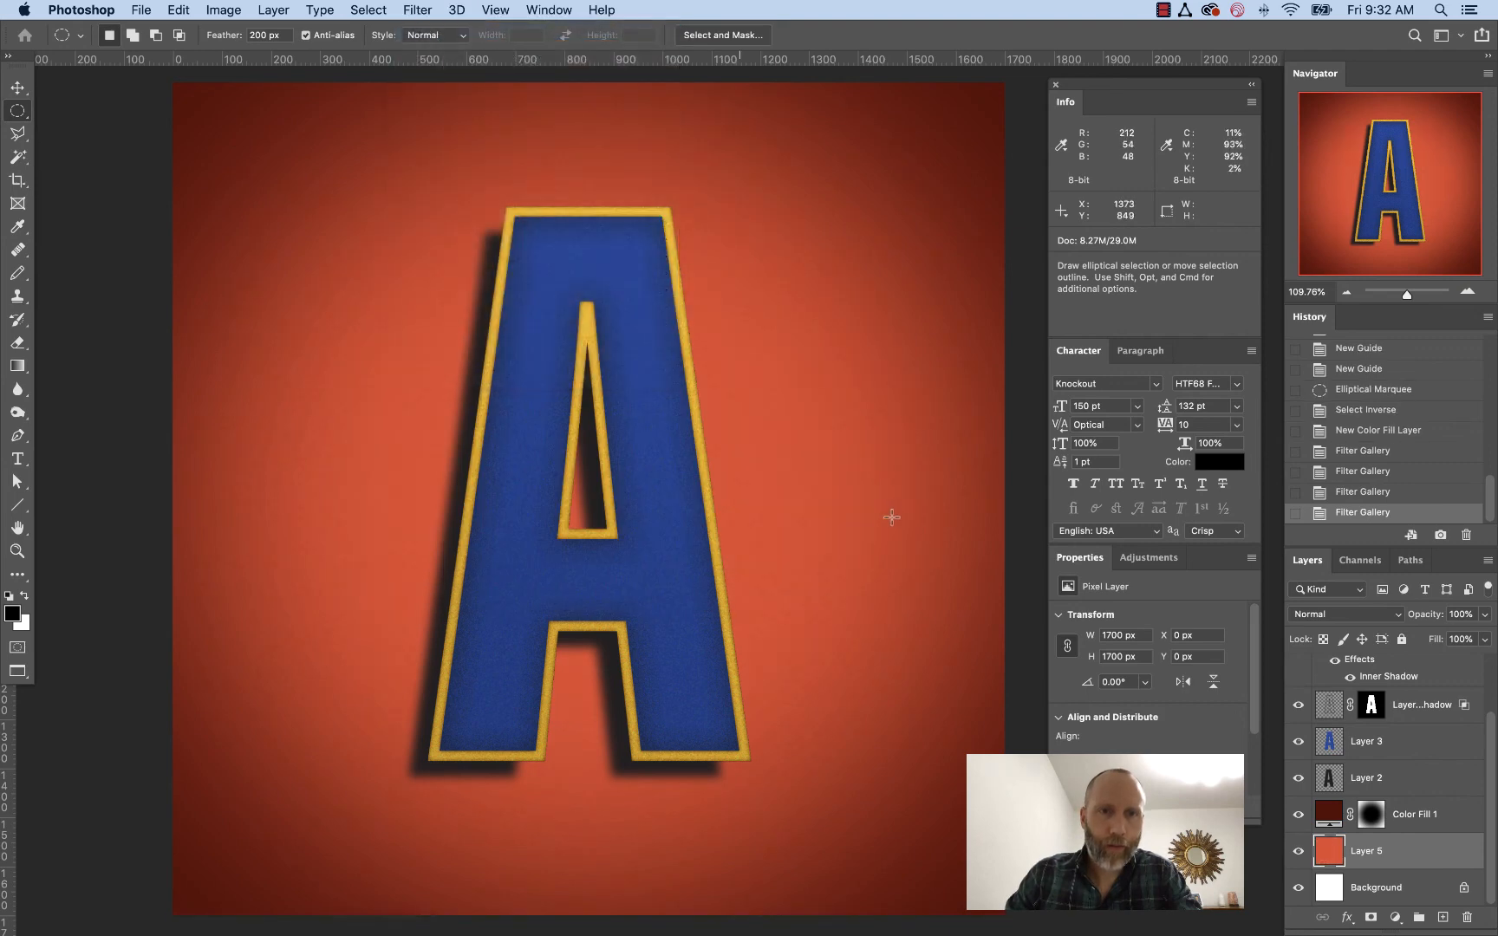
Apply the Grain filter at intensity 12 to the Color Fill 1 layer's mask
alt+click(1370, 815)
click(428, 9)
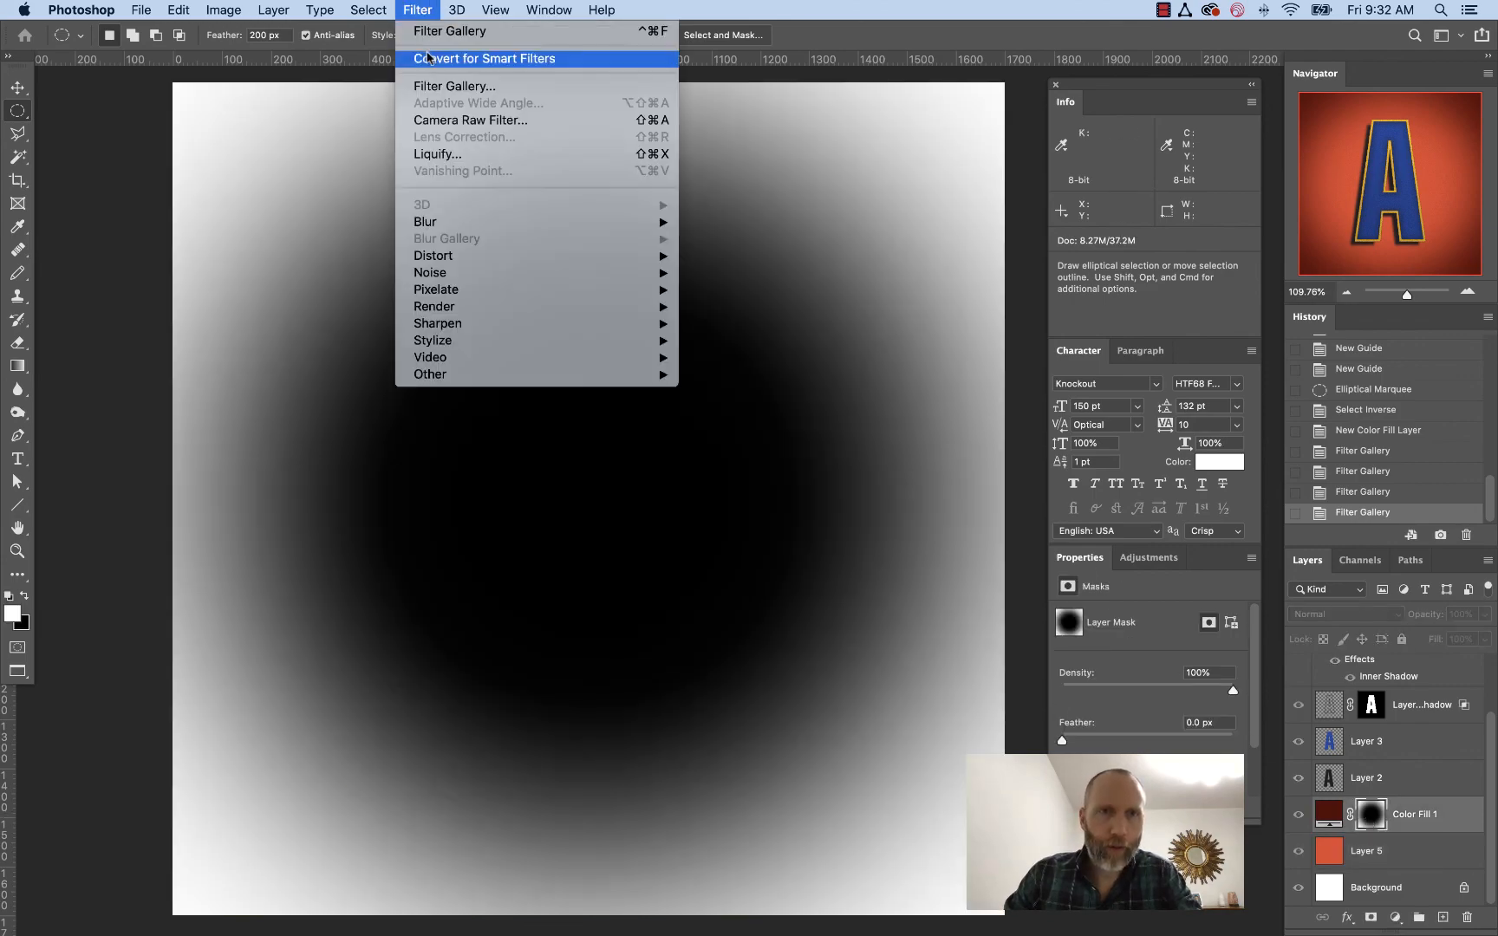
click(429, 86)
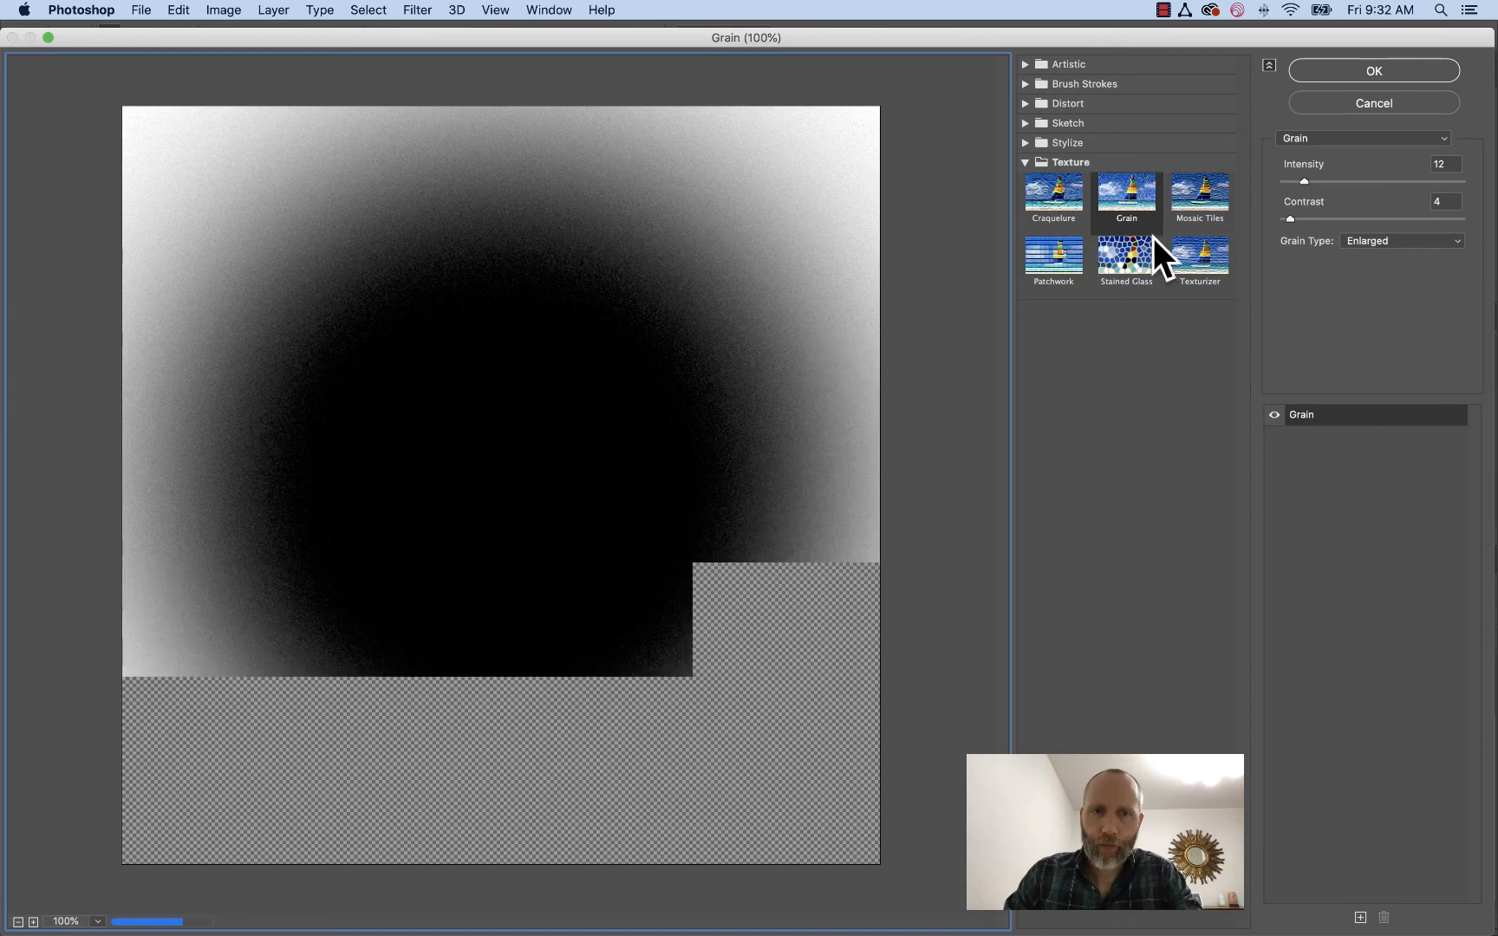
drag(1305, 181, 1311, 181)
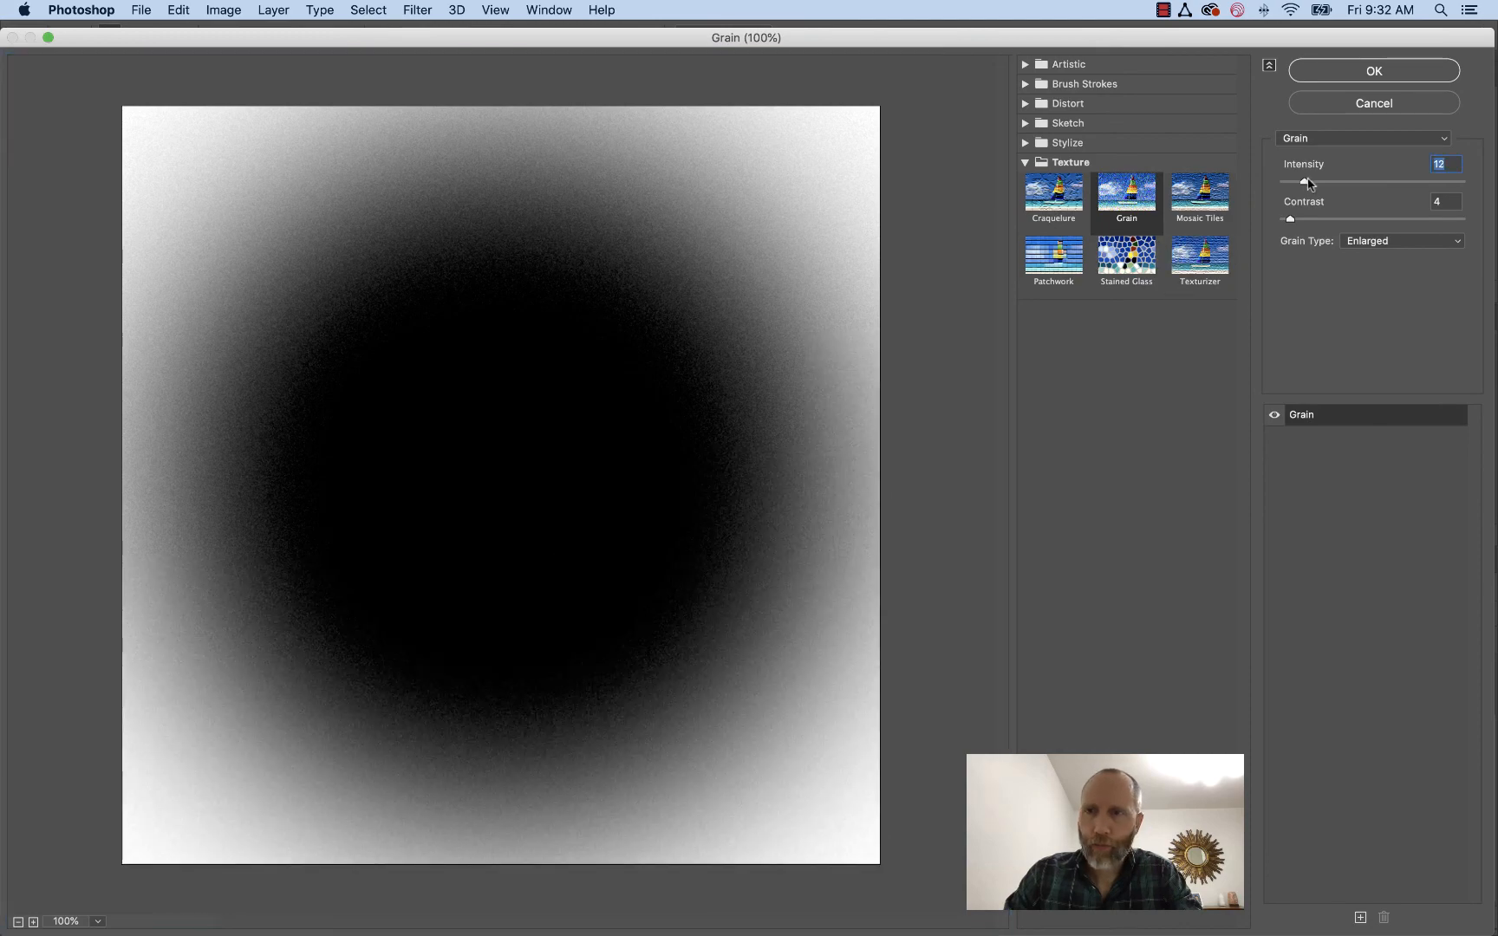
click(1331, 68)
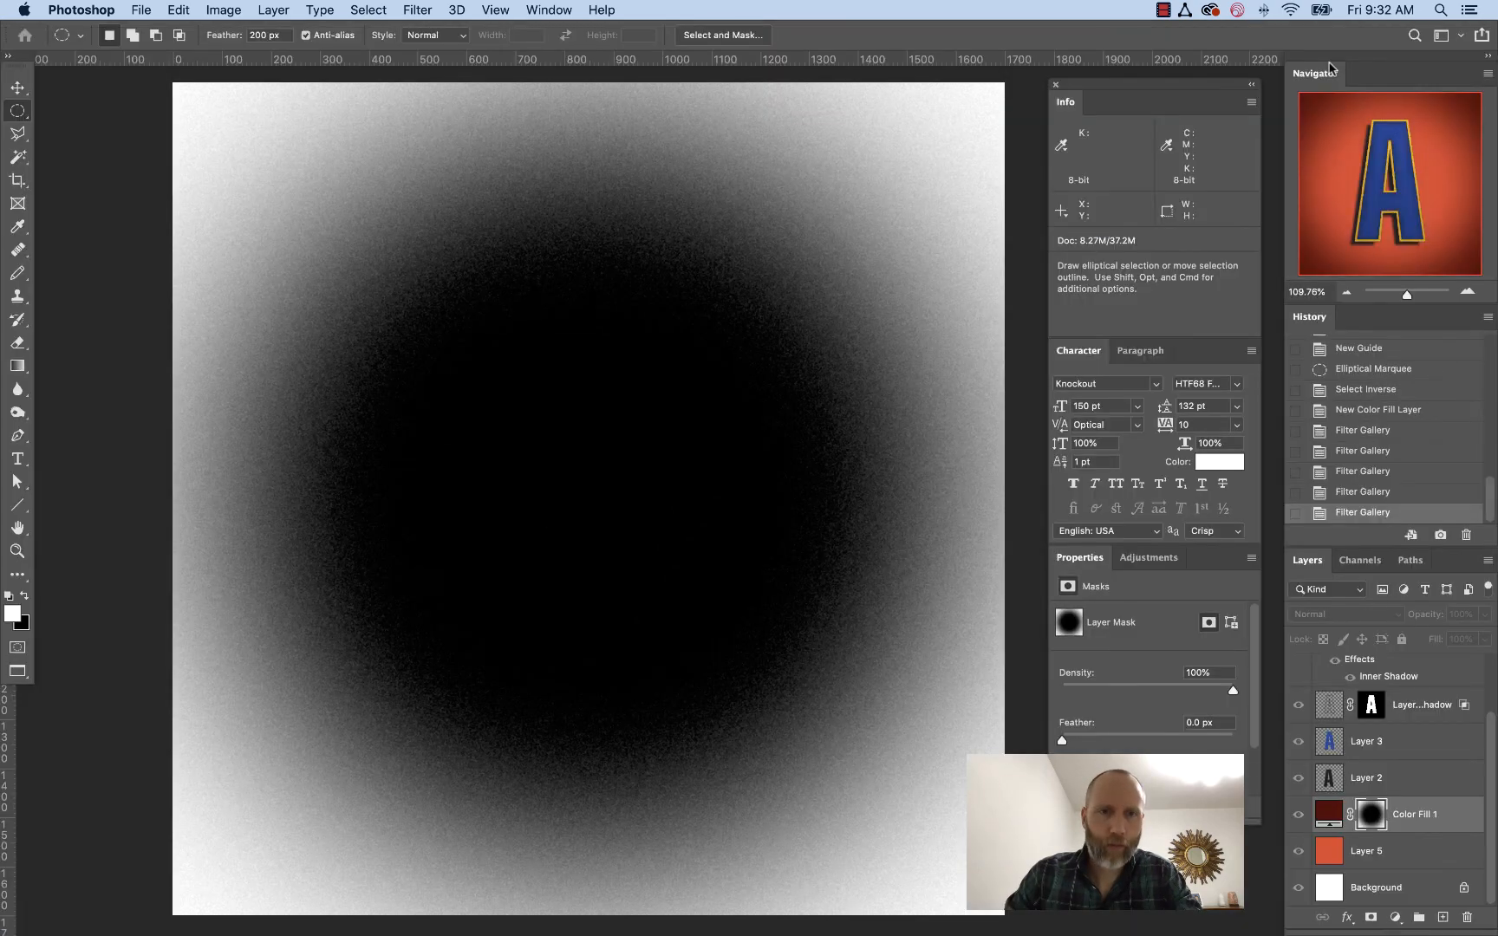
click(1325, 810)
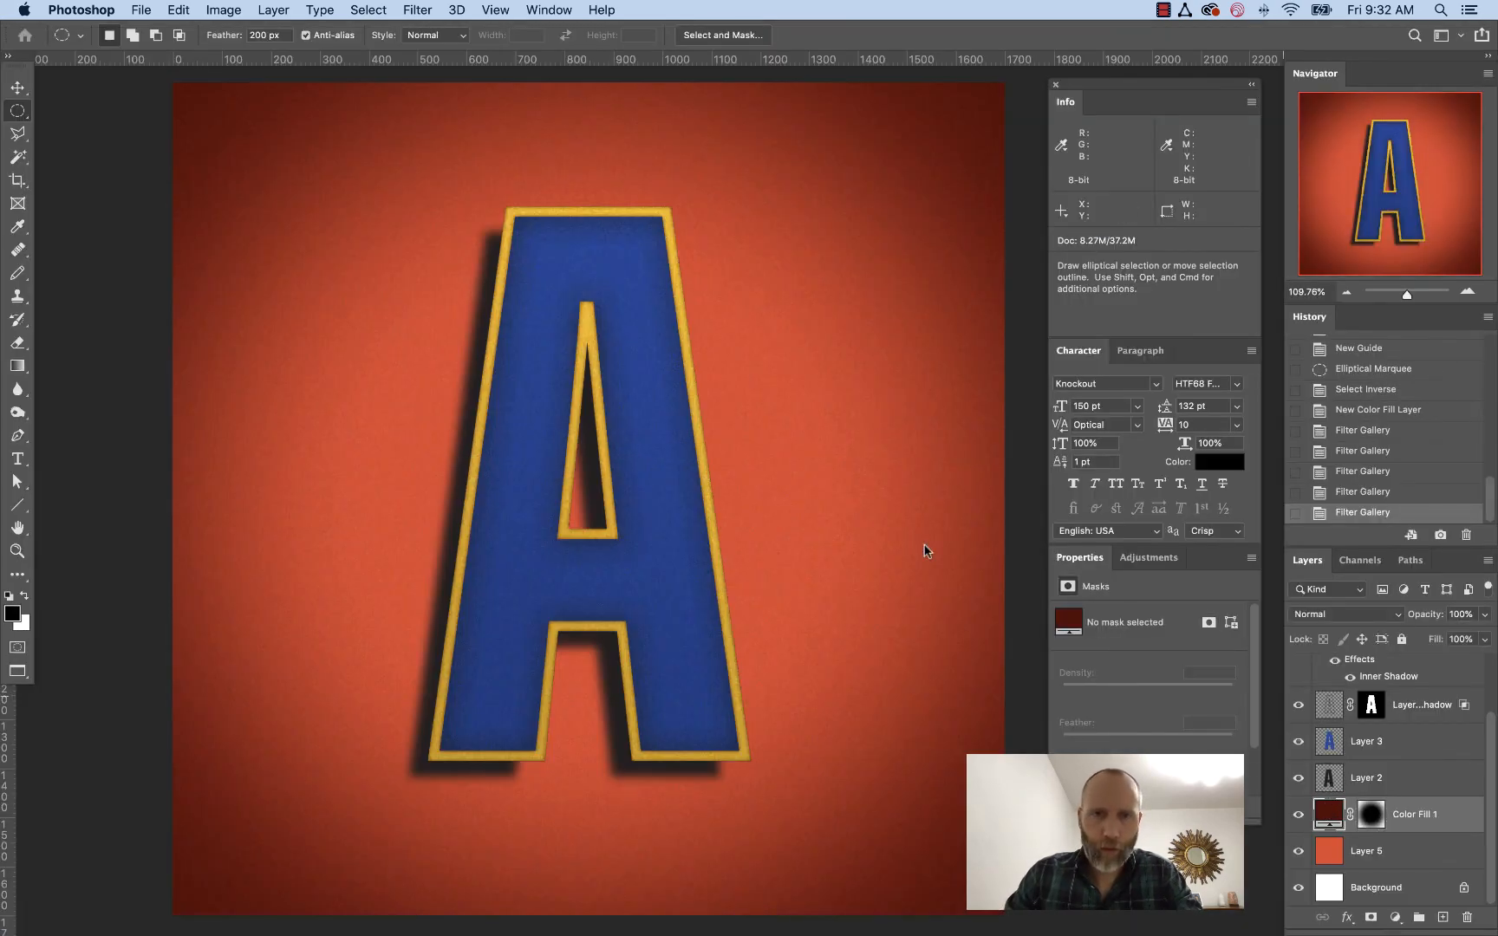
Open the Looney Tunes screenshot image from the Desktop
key(super+1)
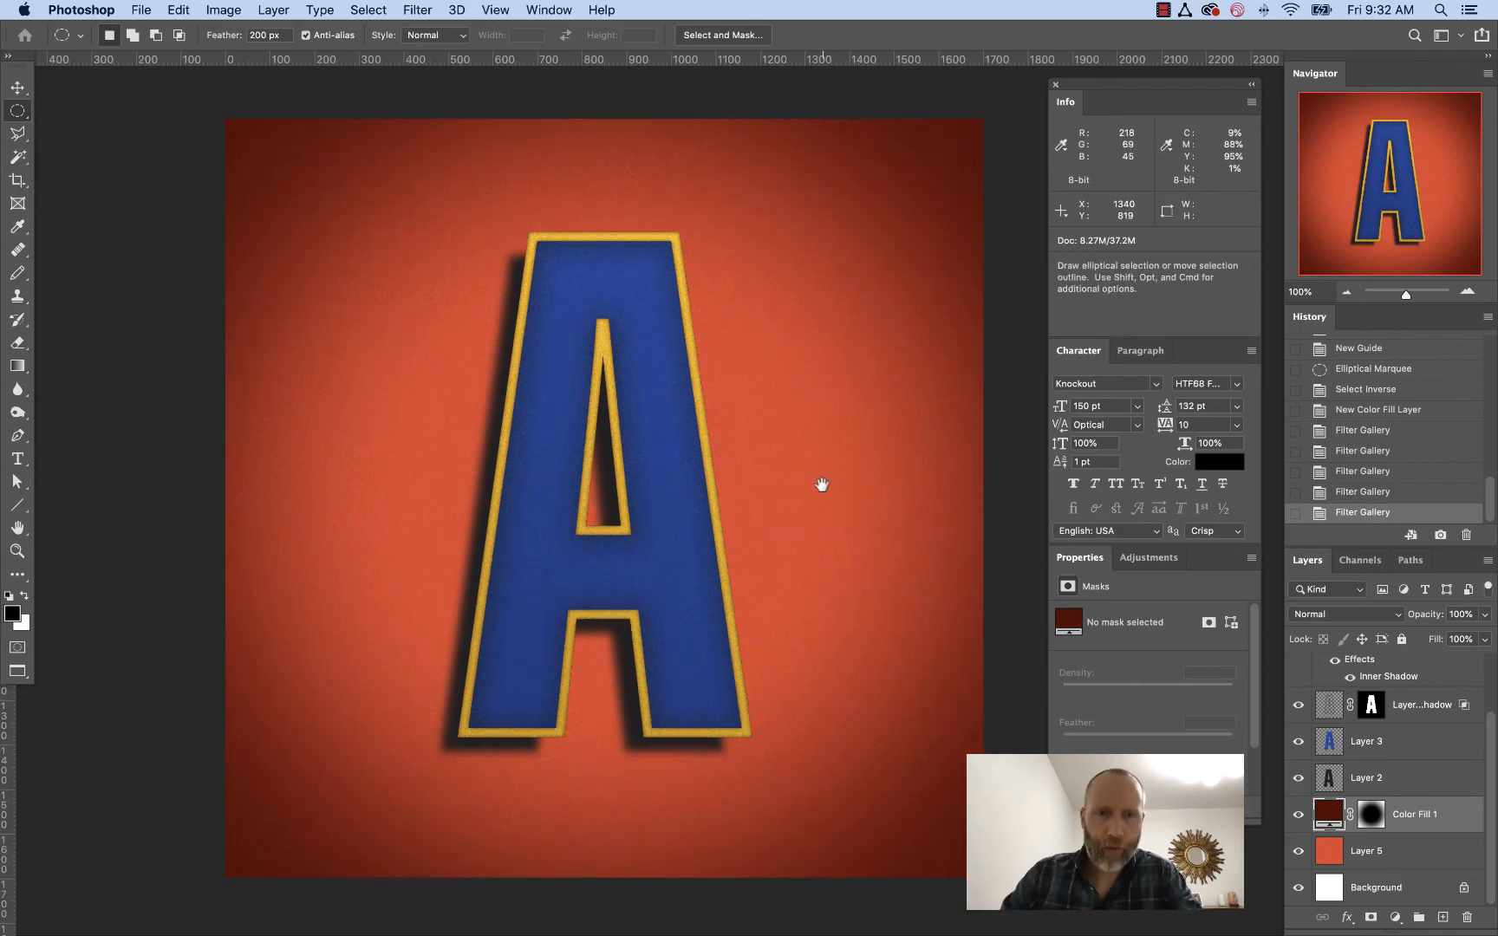
drag(822, 485, 796, 485)
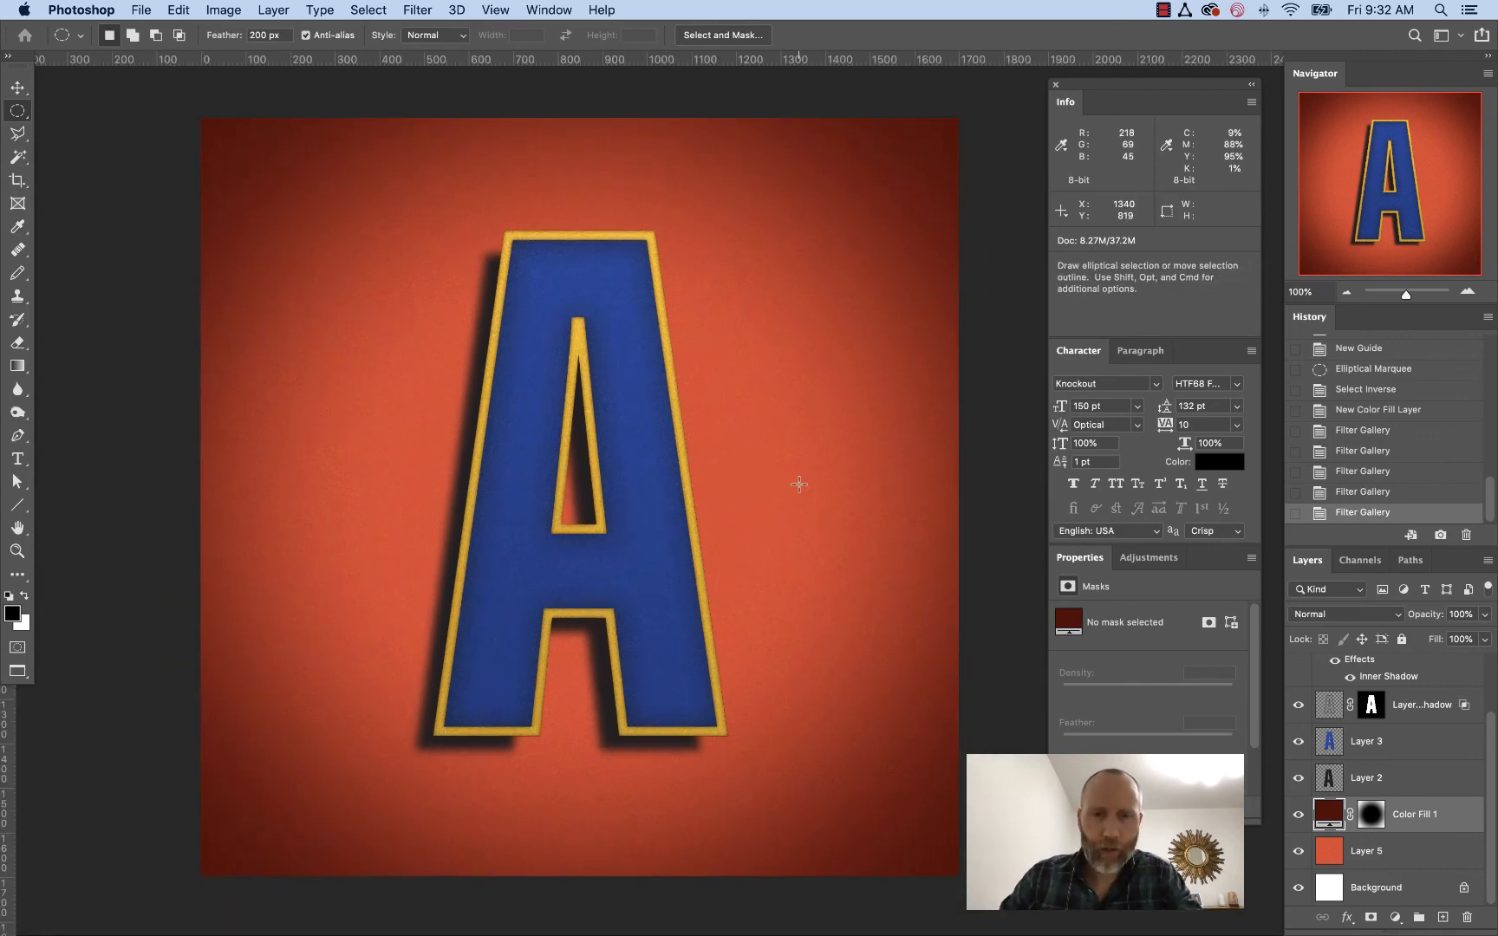
key(super+o)
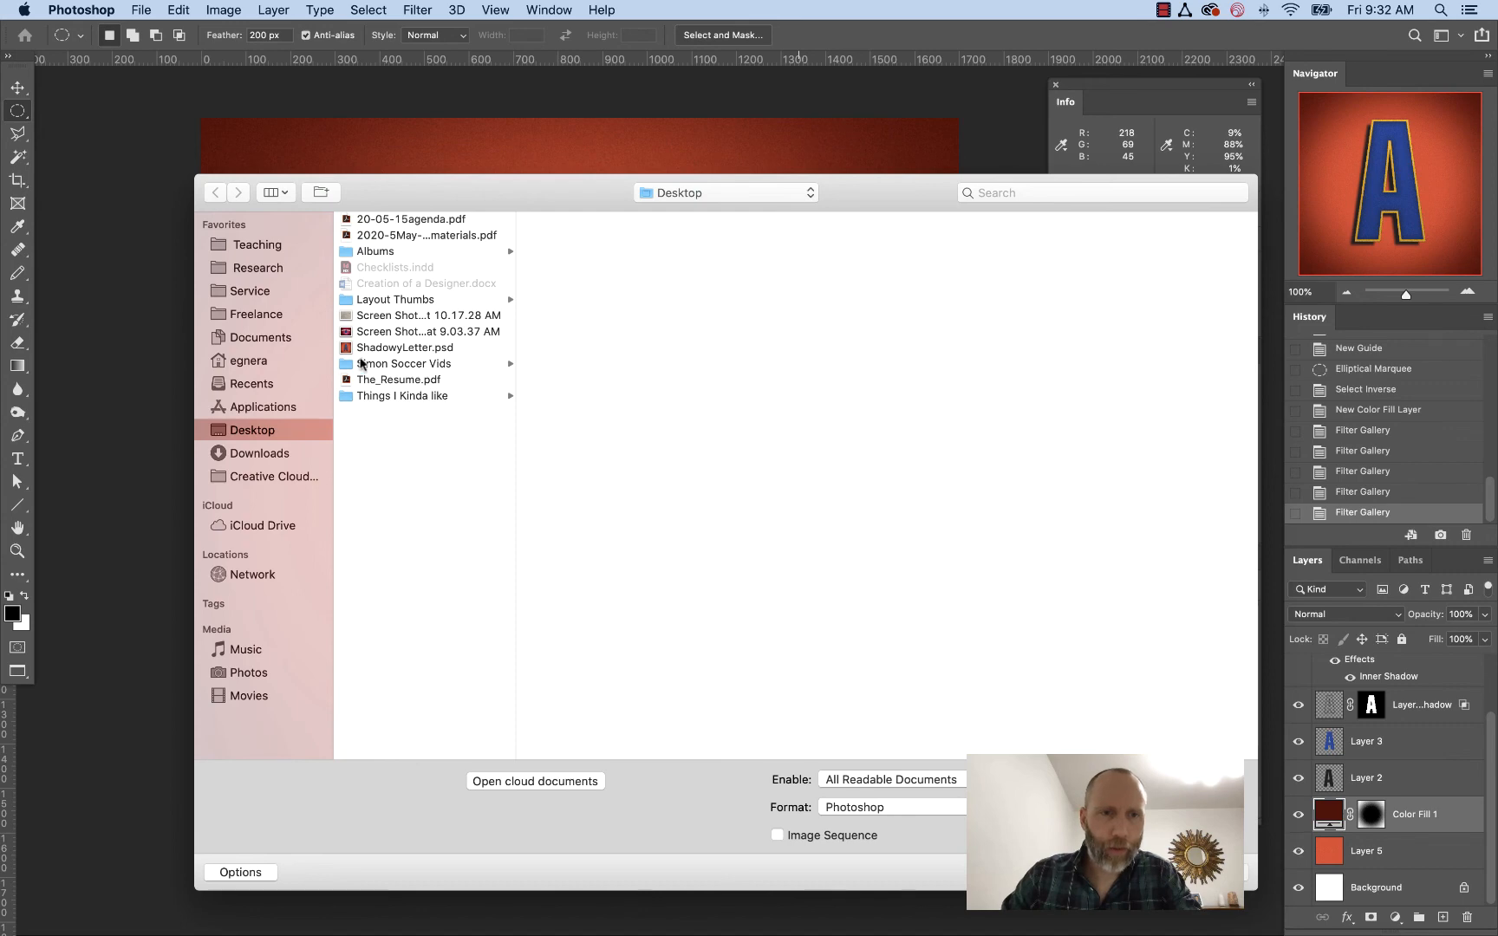
click(370, 332)
key(Escape)
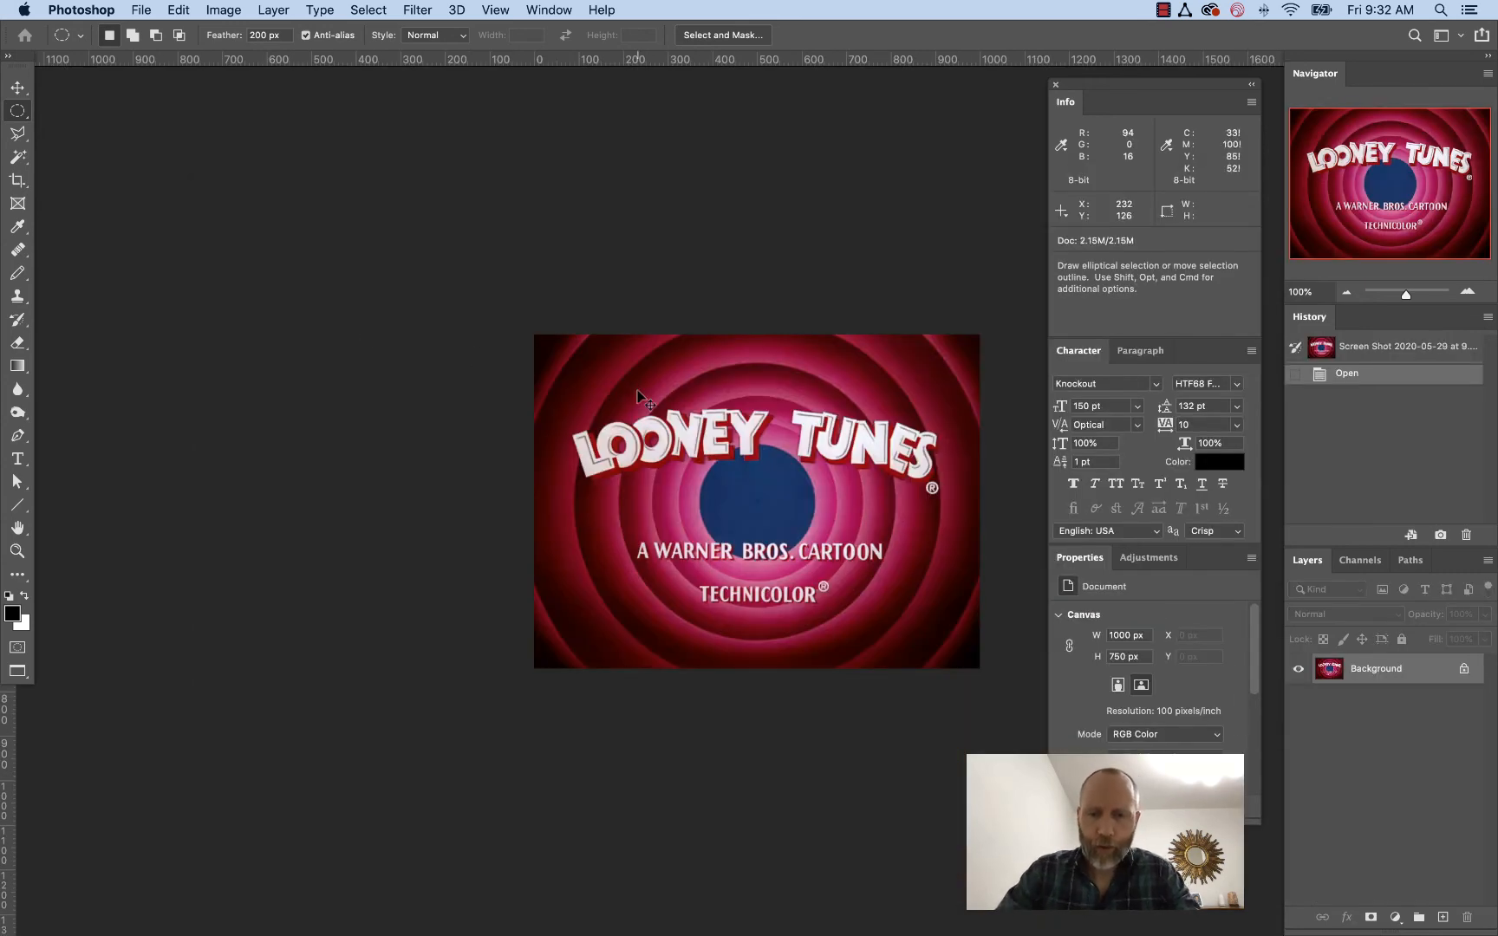
Examine the Looney Tunes image up close and switch back to the Untitled-1 letter document
key(super+equal)
key(super+equal)
key(super+minus)
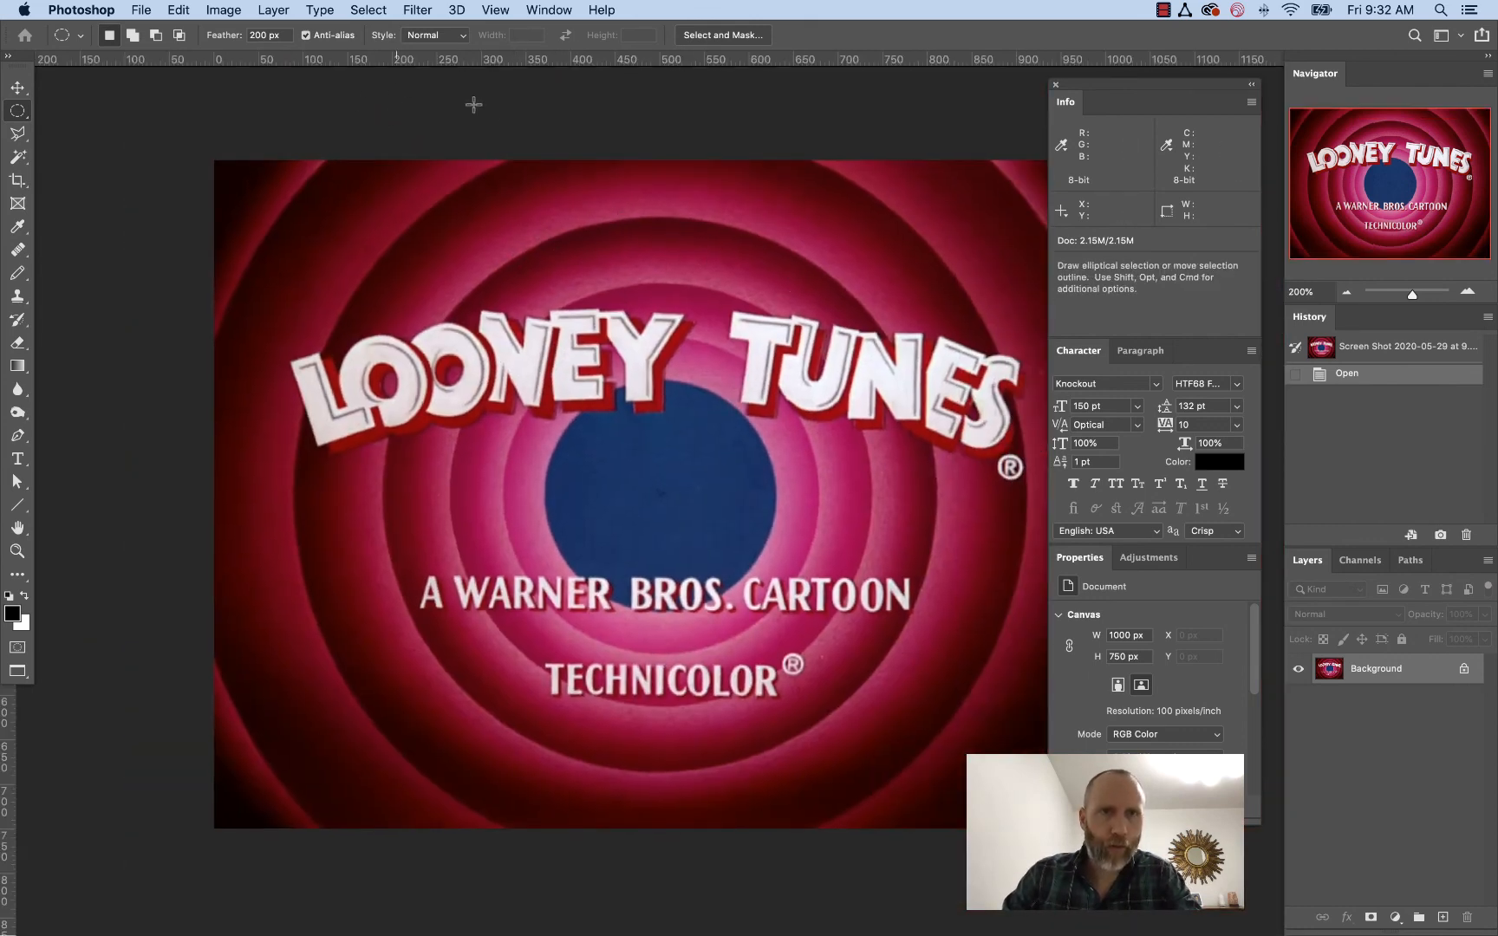
click(548, 12)
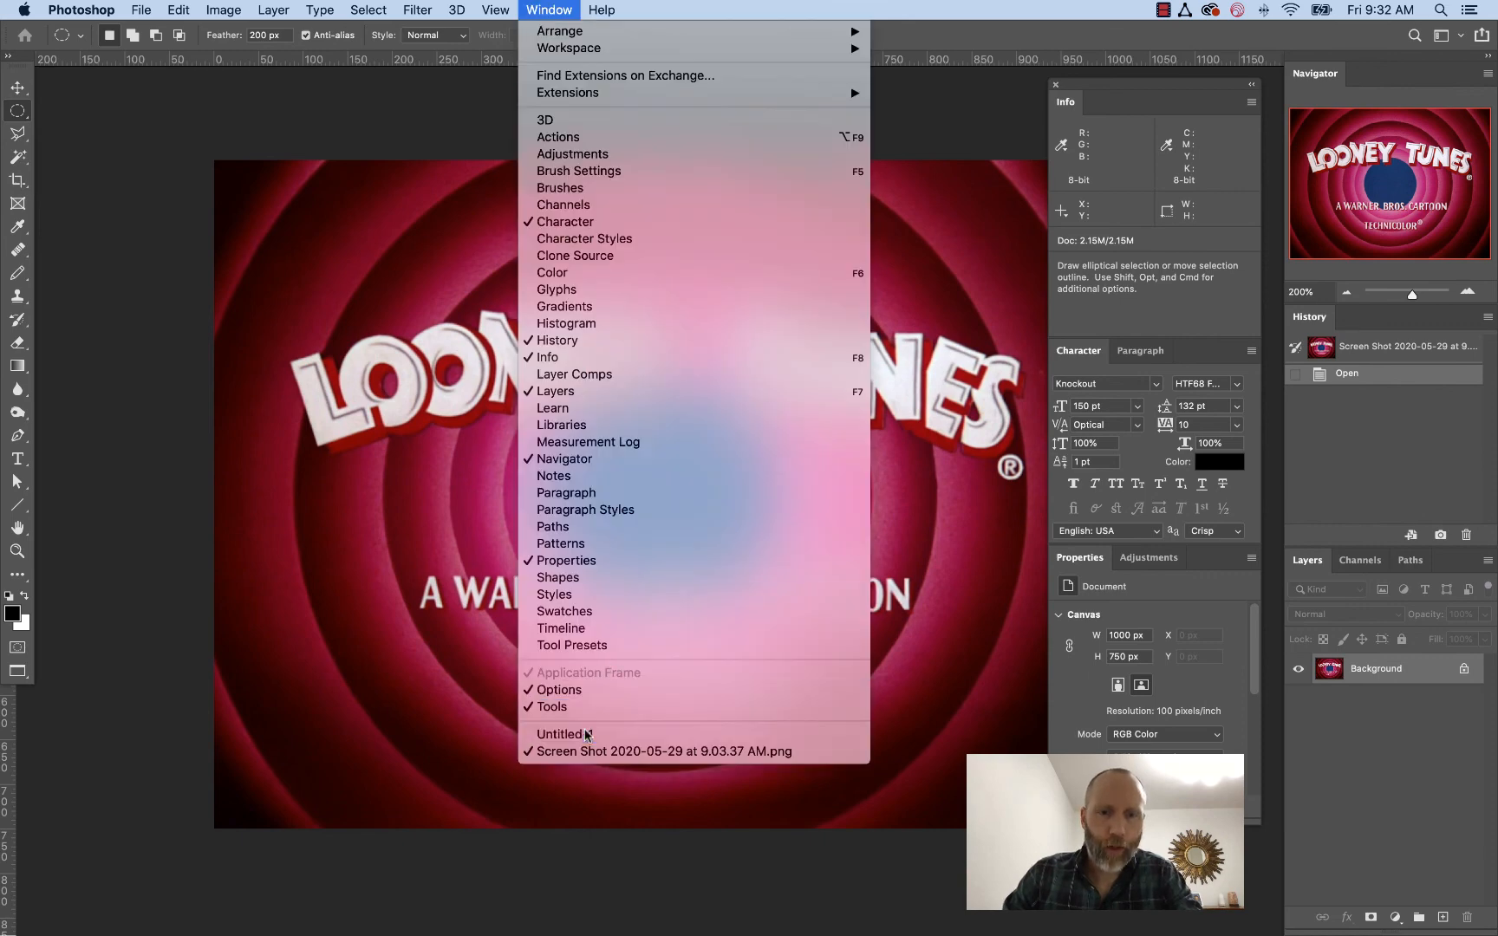
key(Escape)
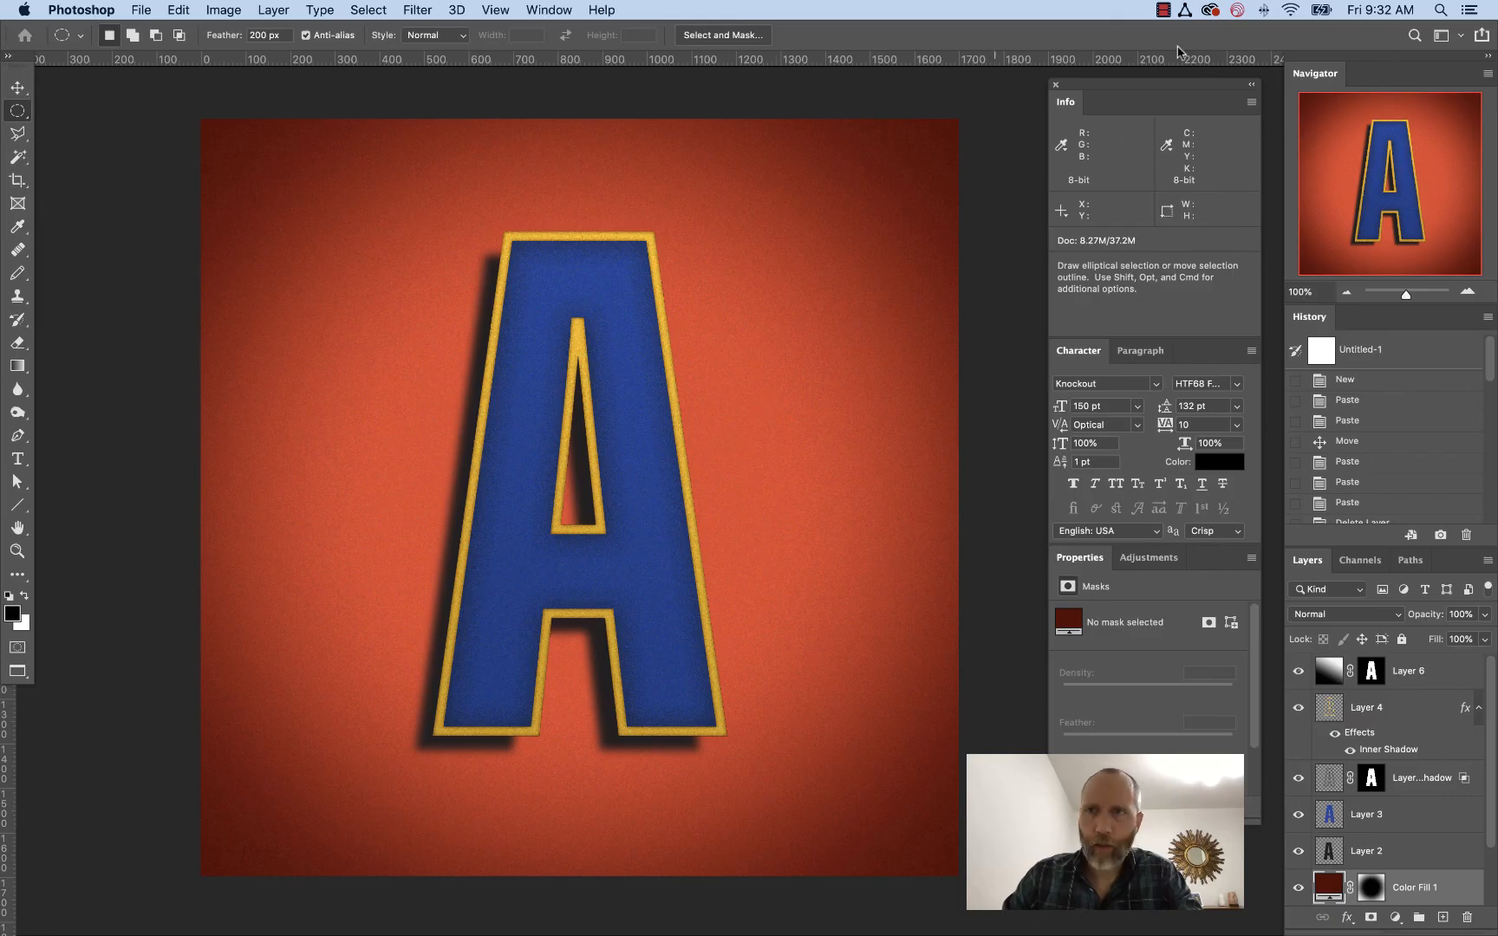
click(1163, 10)
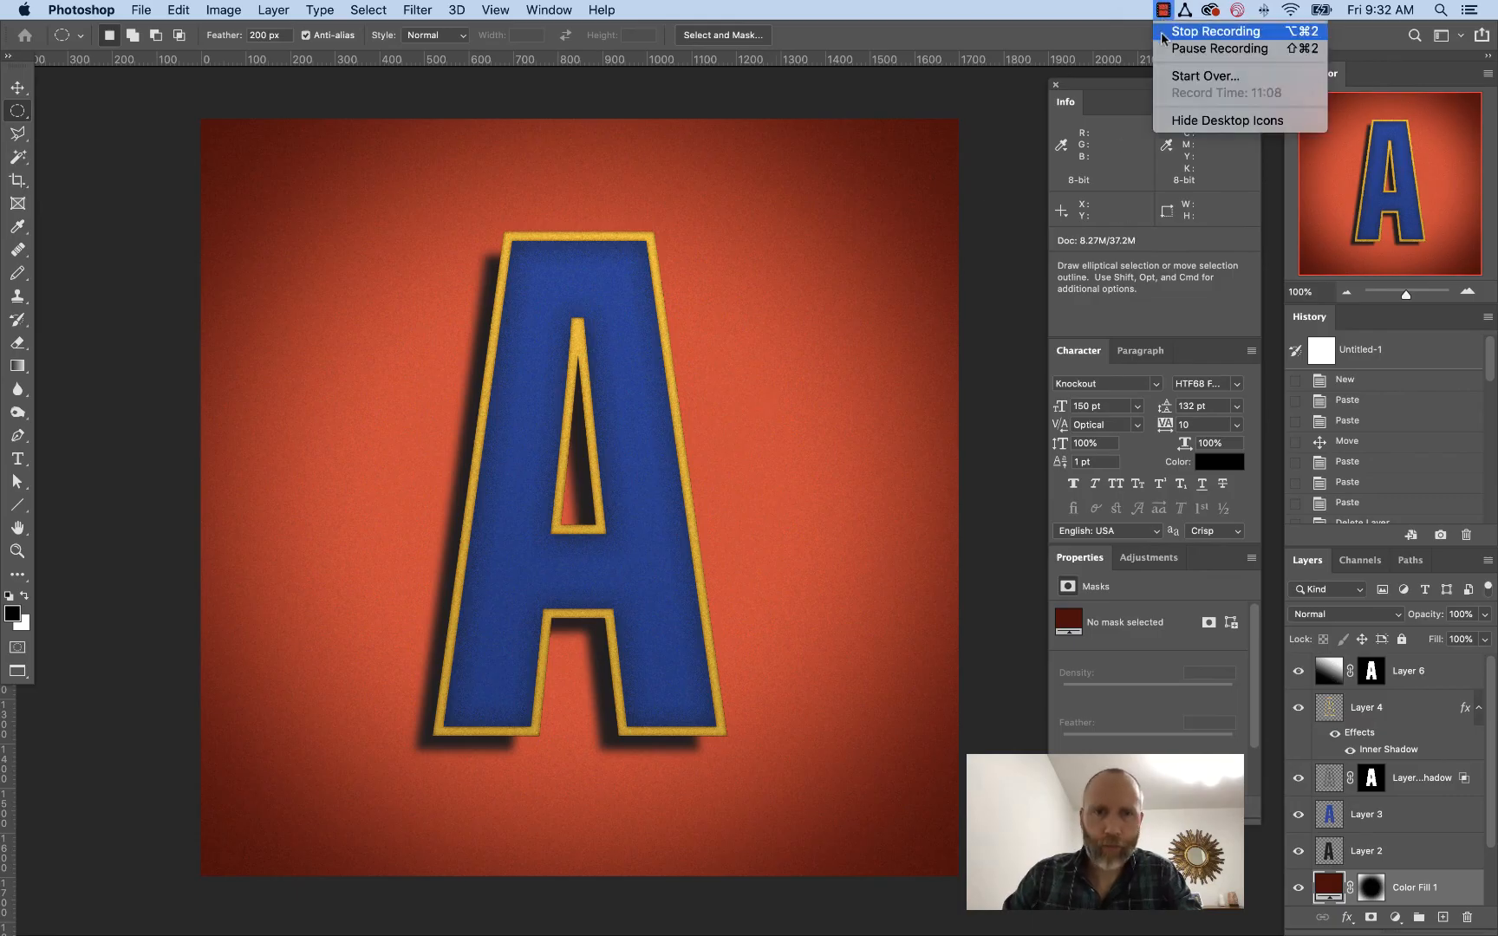